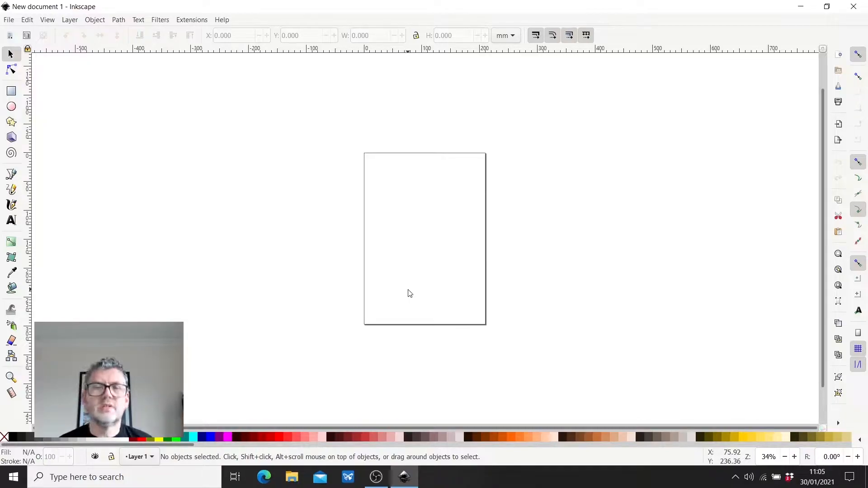
pyautogui.scroll(1, 408, 248)
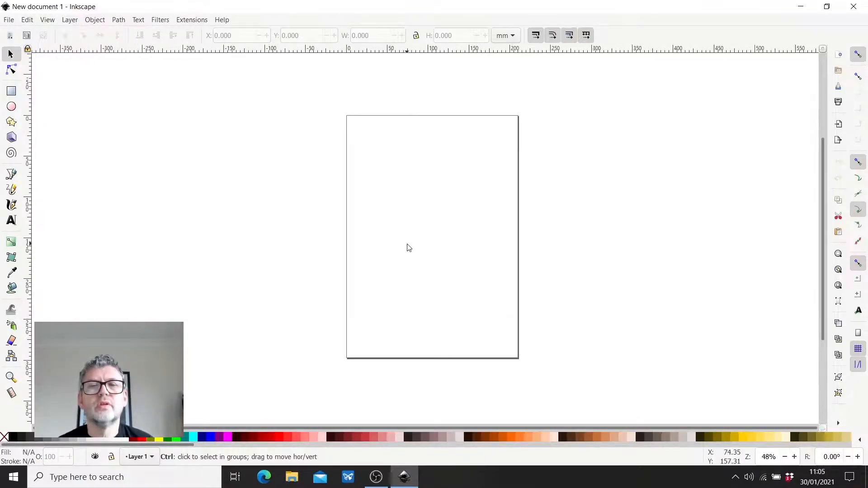
pyautogui.scroll(1, 444, 223)
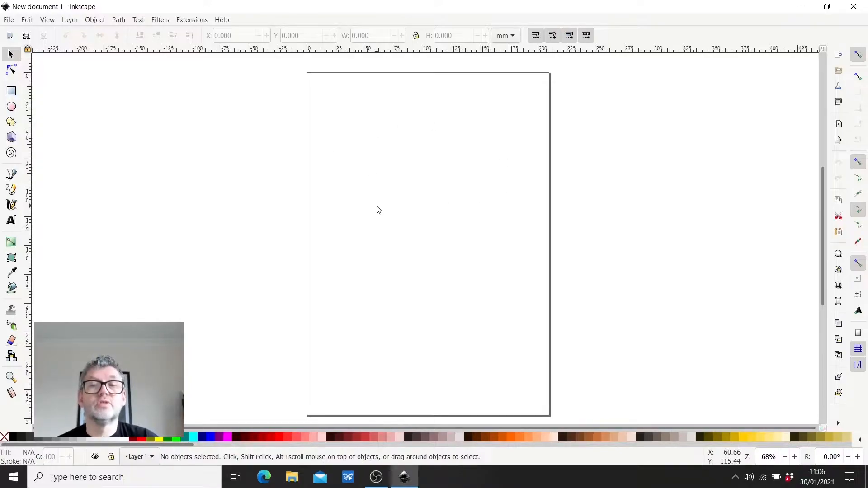
pyautogui.scroll(-1, 408, 213)
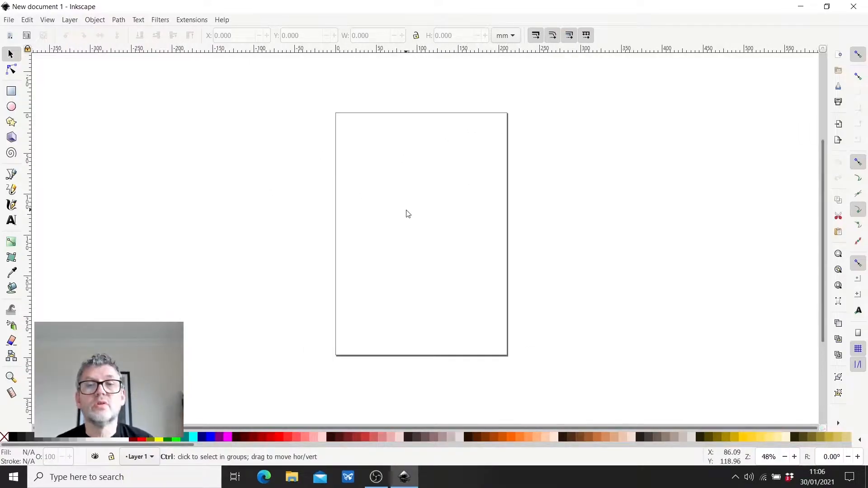
pyautogui.scroll(-1, 407, 214)
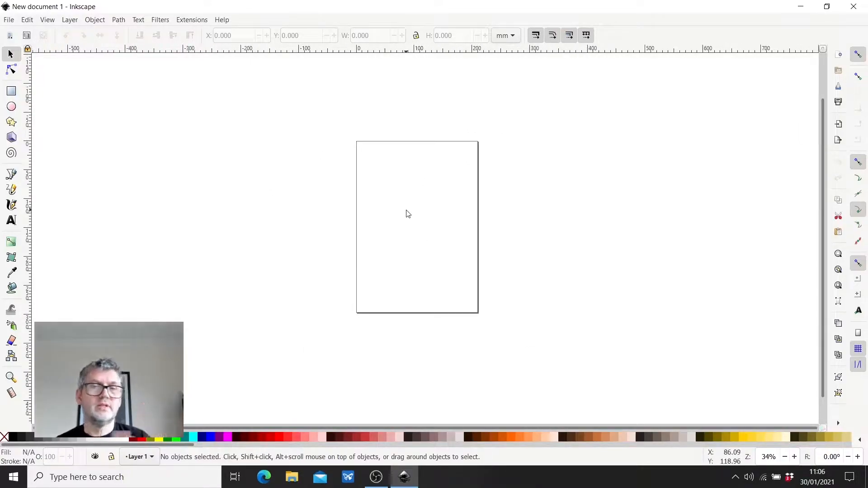
# - Set the page size to A3 (297.0 x 420.0 mm) in the document properties
pyautogui.click(9, 19)
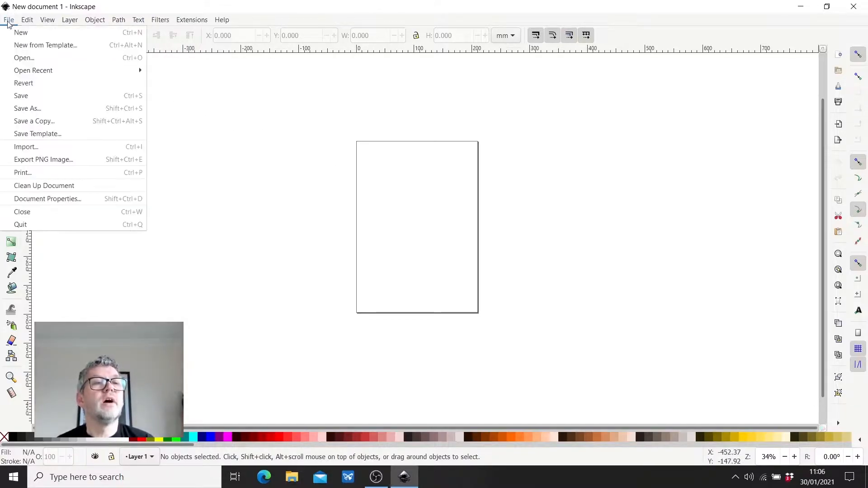
pyautogui.click(39, 196)
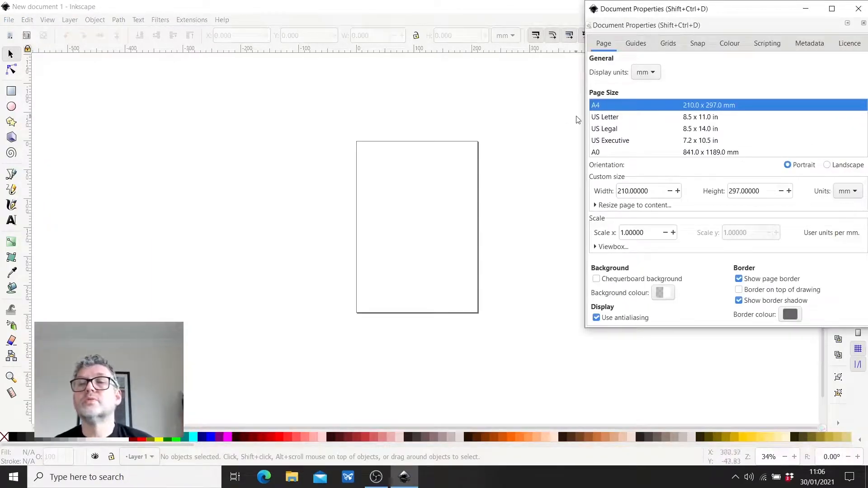
pyautogui.moveTo(723, 15); pyautogui.dragTo(650, 43)
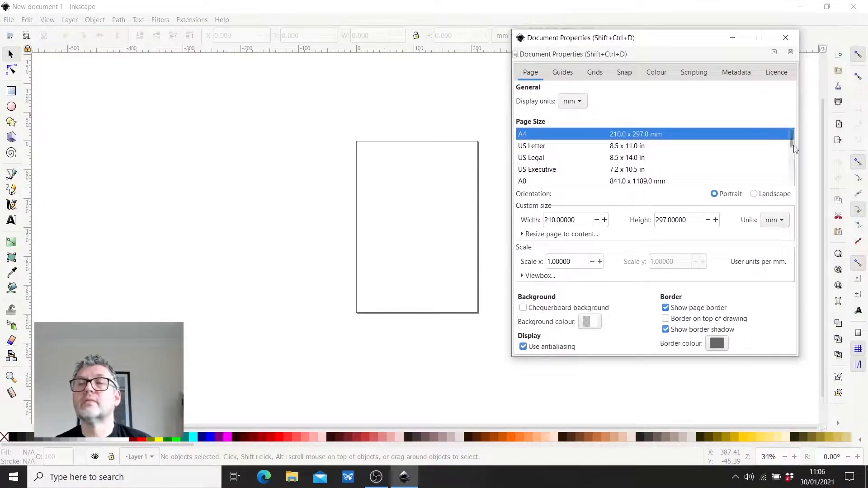
pyautogui.moveTo(793, 139)
pyautogui.mouseDown()
pyautogui.moveTo(793, 150)
pyautogui.moveTo(789, 143)
pyautogui.mouseUp()
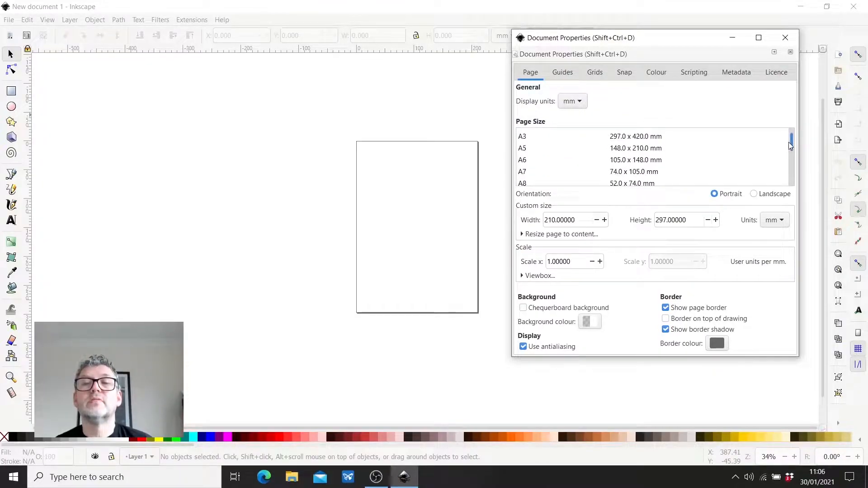
pyautogui.click(527, 139)
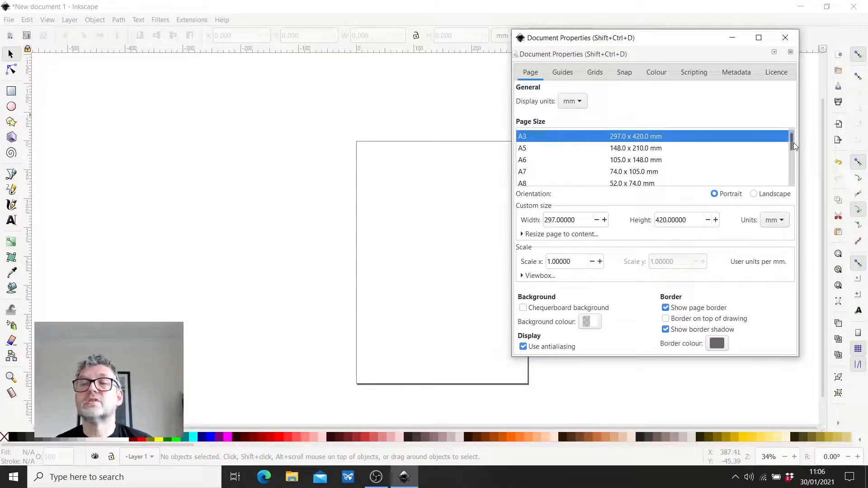
# - Set the page size back to A4 and close the document properties
pyautogui.scroll(3, 792, 143)
pyautogui.click(528, 136)
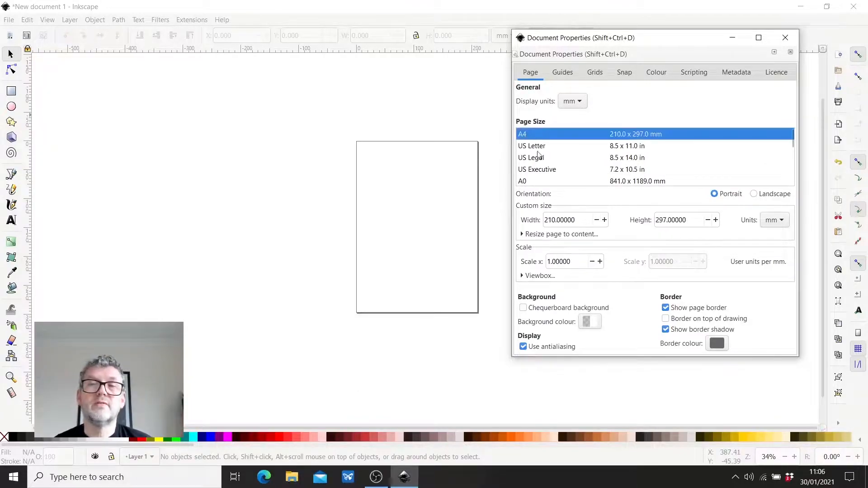
pyautogui.click(785, 39)
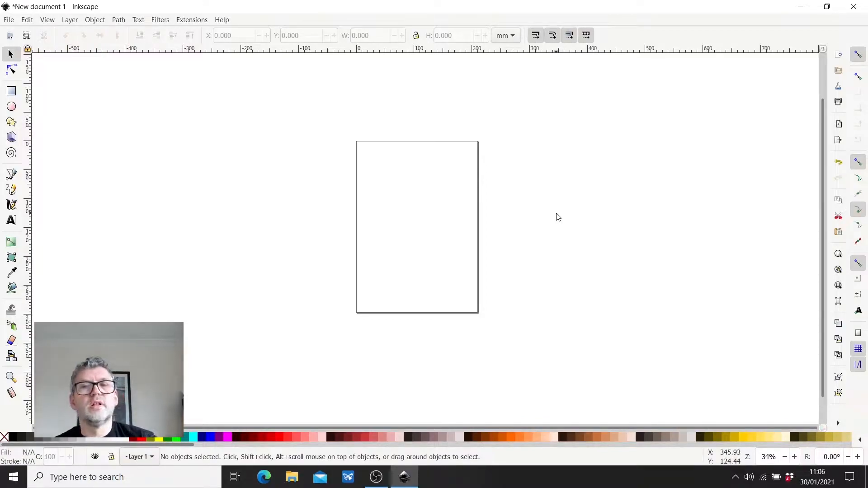
# - Draw a rectangle about 81 mm wide and 72 mm high in the page's upper left area, and deselect it
pyautogui.click(11, 92)
pyautogui.moveTo(373, 176); pyautogui.dragTo(421, 219)
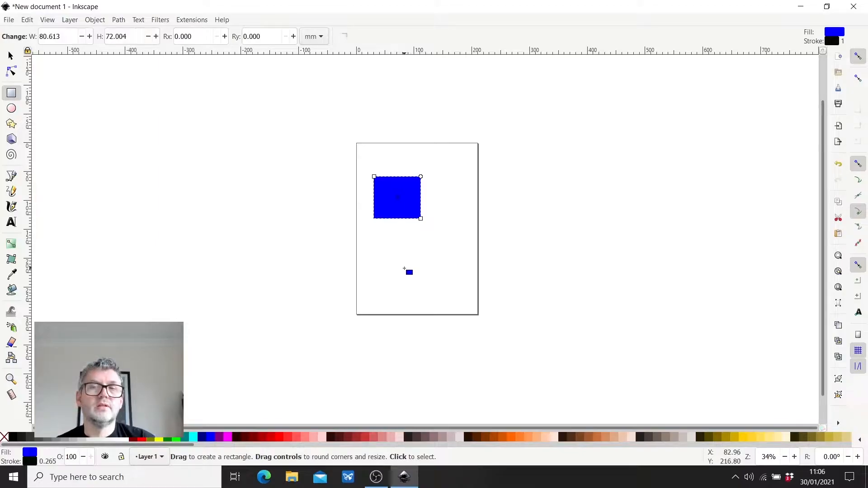
pyautogui.click(11, 57)
pyautogui.click(305, 190)
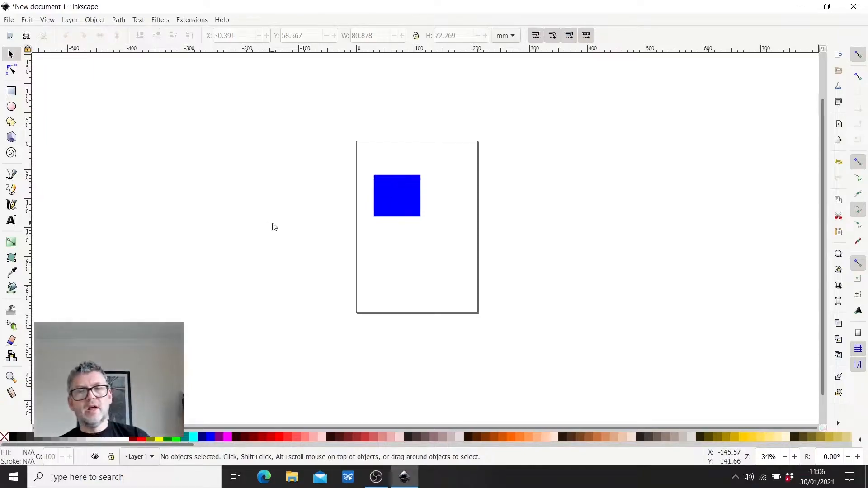
# - Draw a second rectangle about 72 mm wide and 75 mm high, diagonally below and right of the first one
pyautogui.click(12, 91)
pyautogui.moveTo(423, 206); pyautogui.dragTo(466, 249)
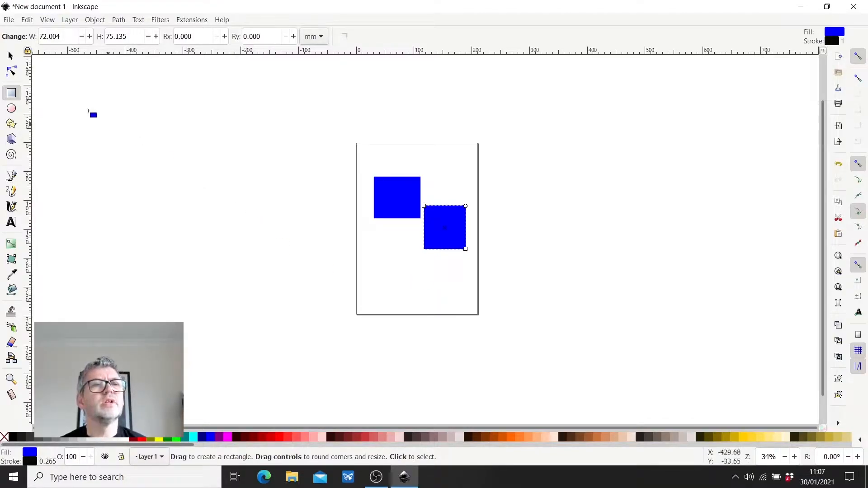
pyautogui.click(10, 55)
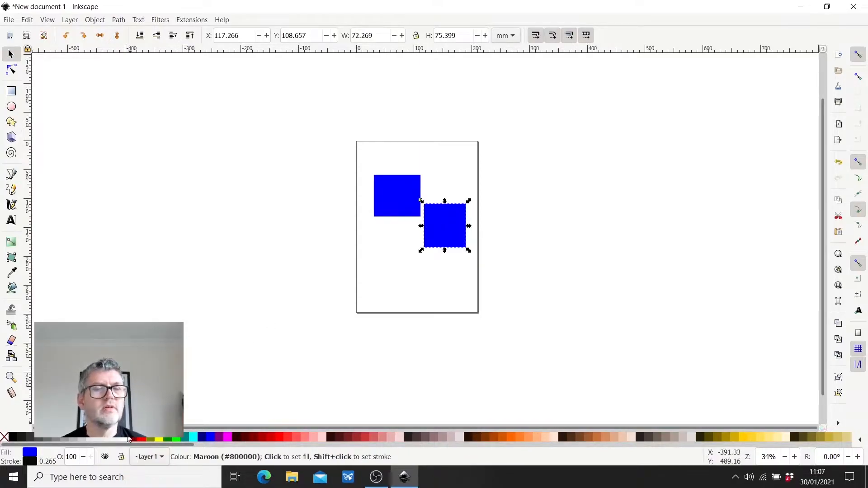
# - Fill both rectangles with white and clear the selection
pyautogui.click(4, 437)
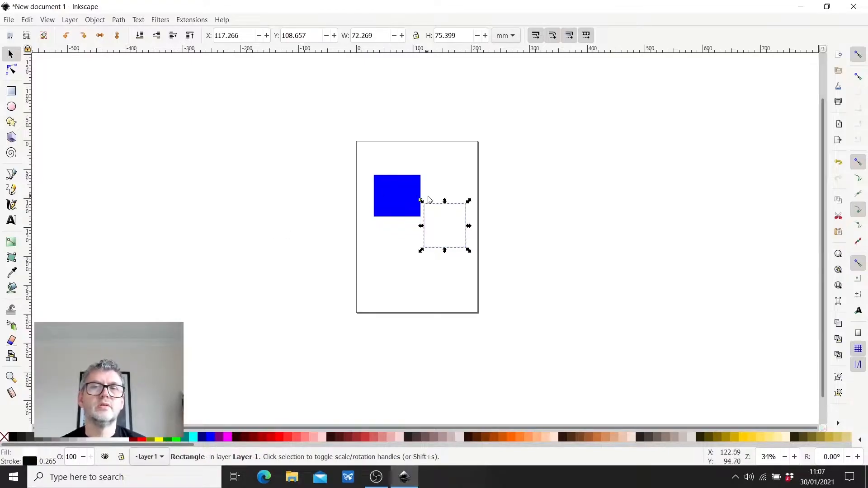
pyautogui.click(388, 197)
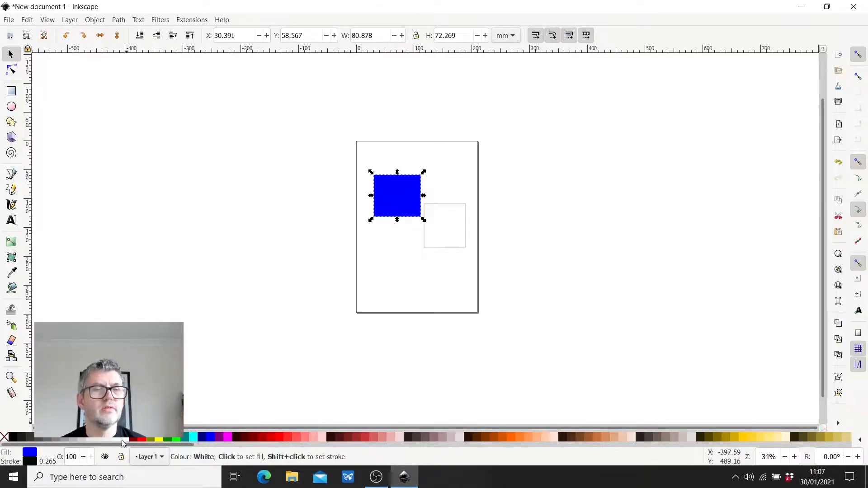
pyautogui.click(4, 437)
pyautogui.click(205, 236)
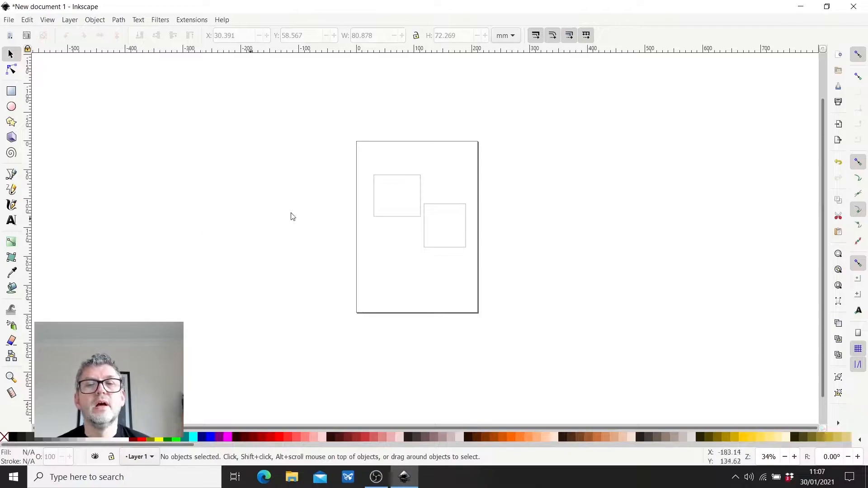
# - Move the lower-right rectangle to about X 76 mm, Y 83 mm so it overlaps the first rectangle
pyautogui.click(445, 219)
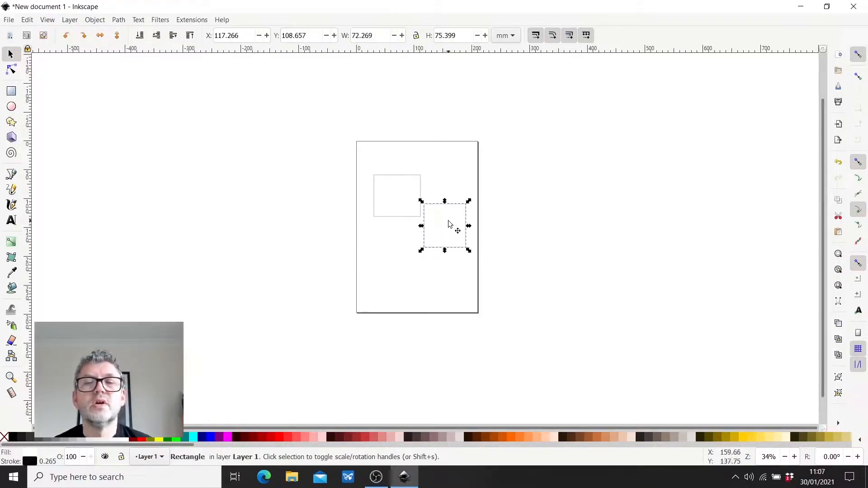
pyautogui.moveTo(446, 222); pyautogui.dragTo(423, 206)
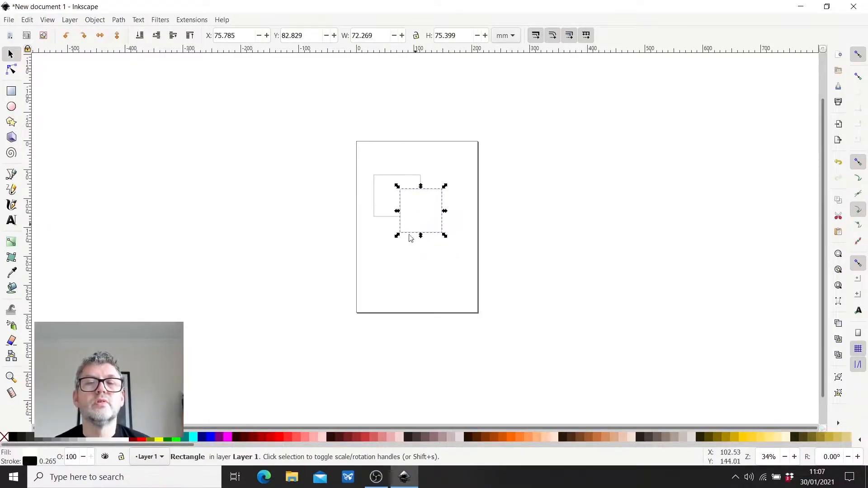
pyautogui.click(405, 271)
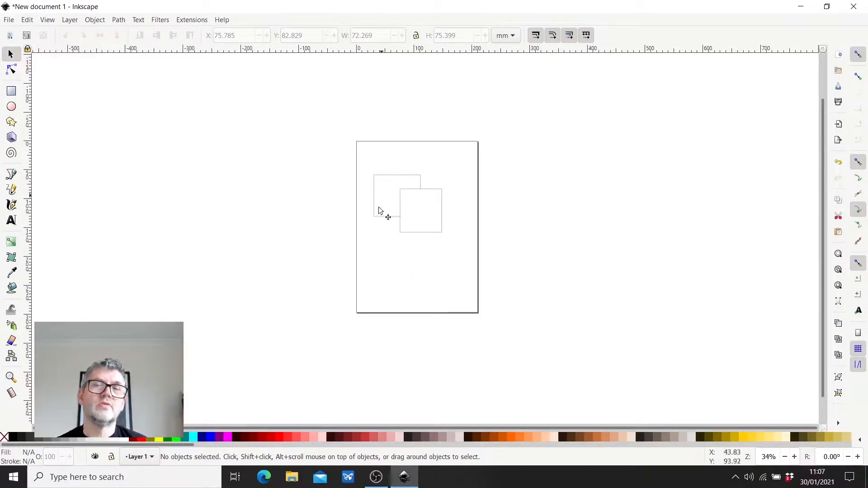
# - Lower the right-hand rectangle to the bottom of the stacking order, behind the other rectangle
pyautogui.click(416, 234)
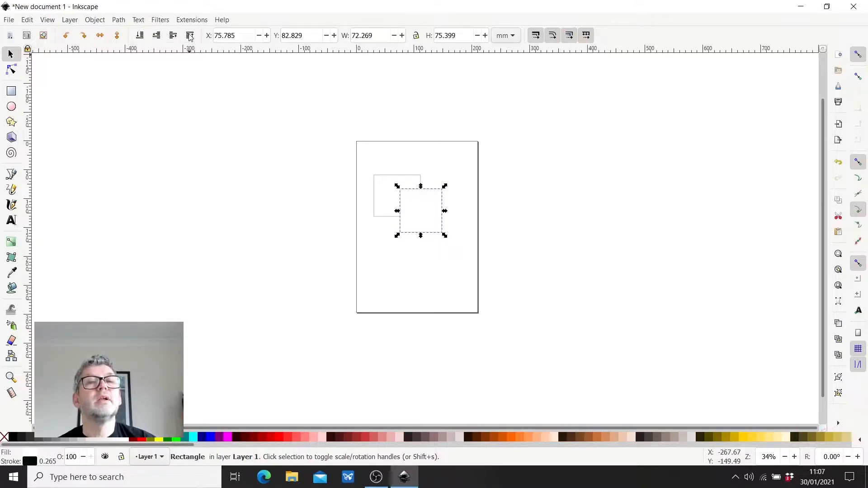
pyautogui.click(141, 38)
pyautogui.click(198, 170)
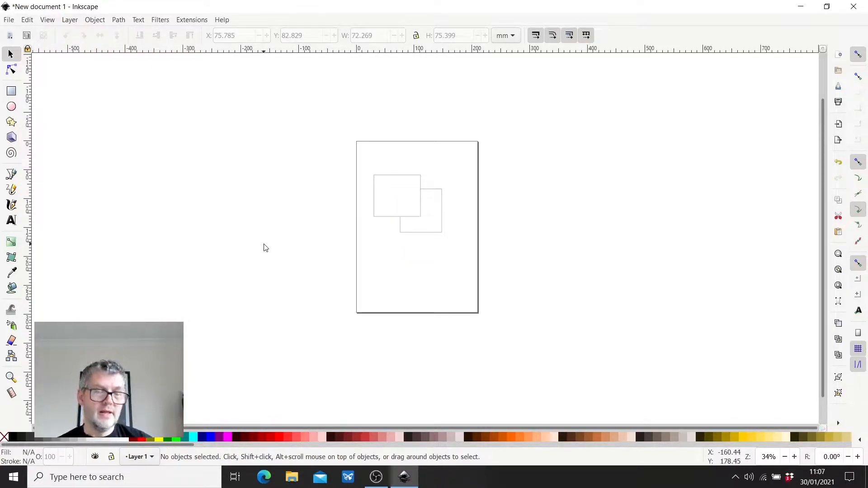
# - Undo the stacking order change, the move and the white fills of the rectangles
pyautogui.hotkey('ctrl', 'z')
pyautogui.hotkey('ctrl', 'z')
pyautogui.hotkey('ctrl', 'z')
pyautogui.hotkey('ctrl', 'z')
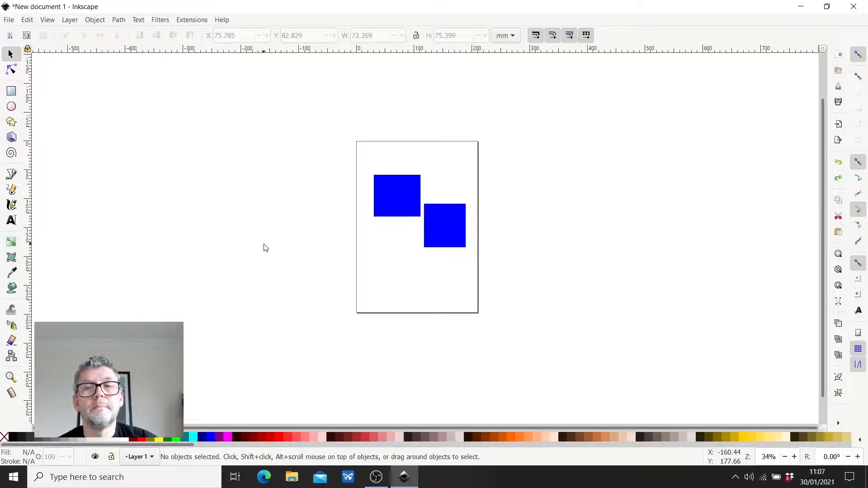
# - Open the Fill and Stroke settings and set the upper-left rectangle's fill to no paint
pyautogui.click(95, 20)
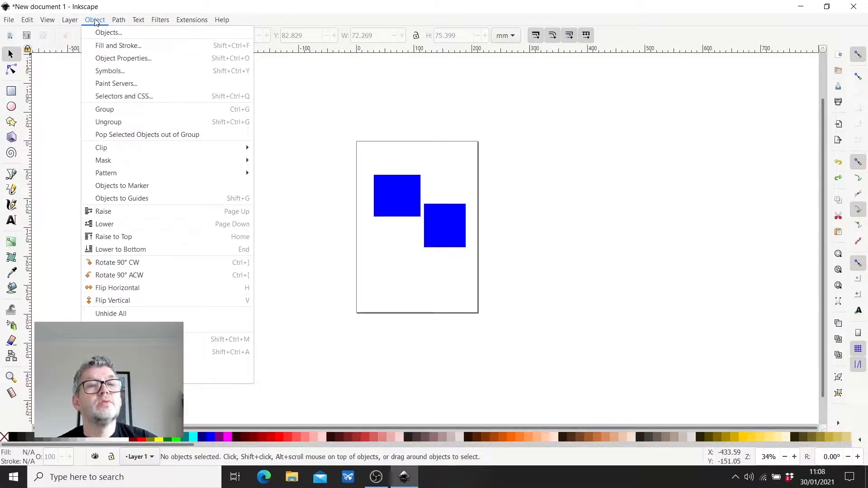
pyautogui.click(120, 47)
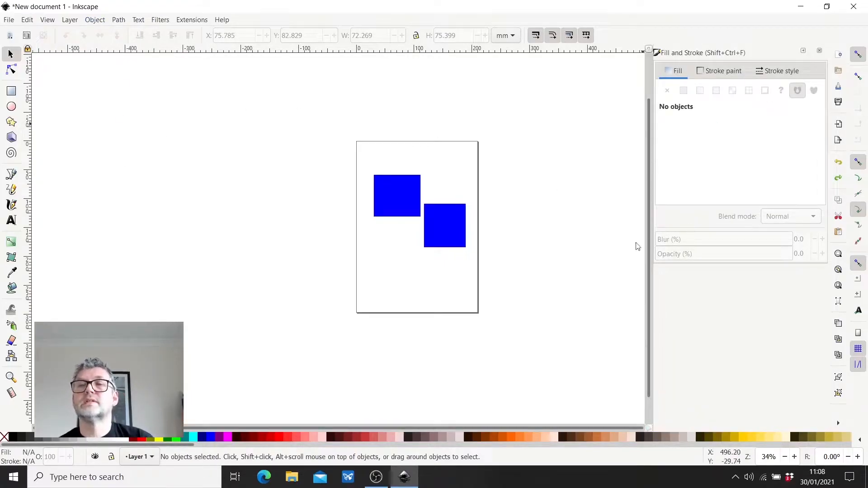
pyautogui.click(390, 200)
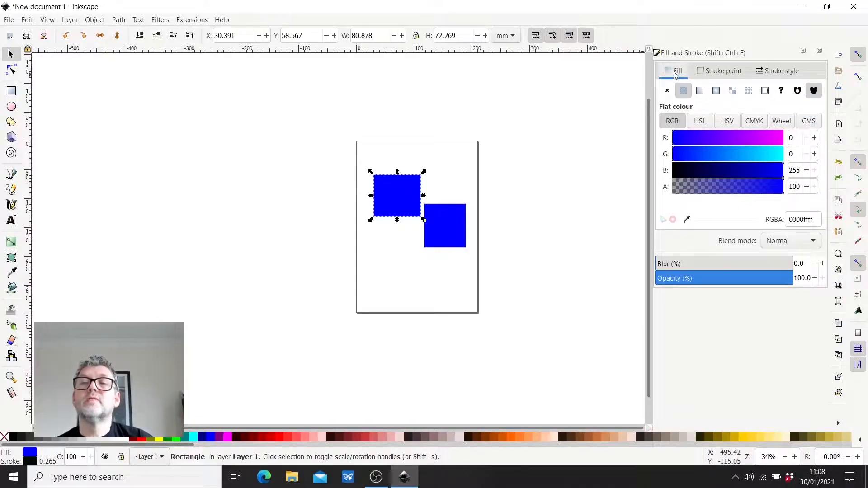
pyautogui.click(701, 74)
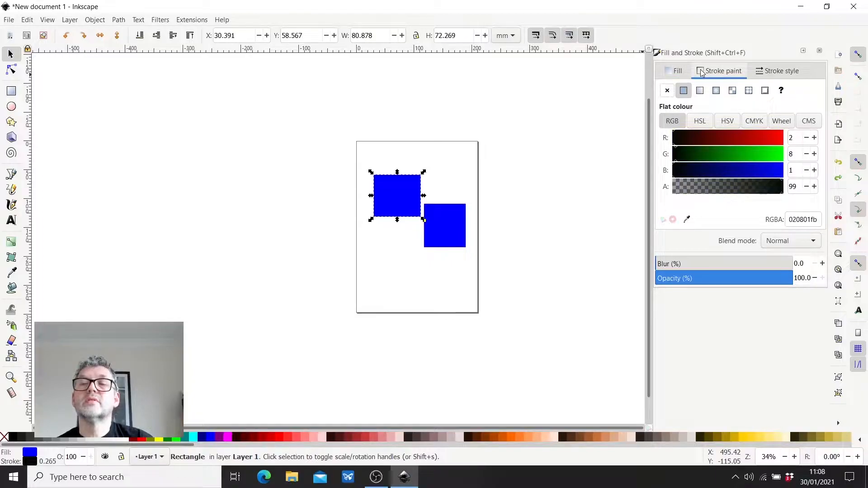
pyautogui.click(671, 73)
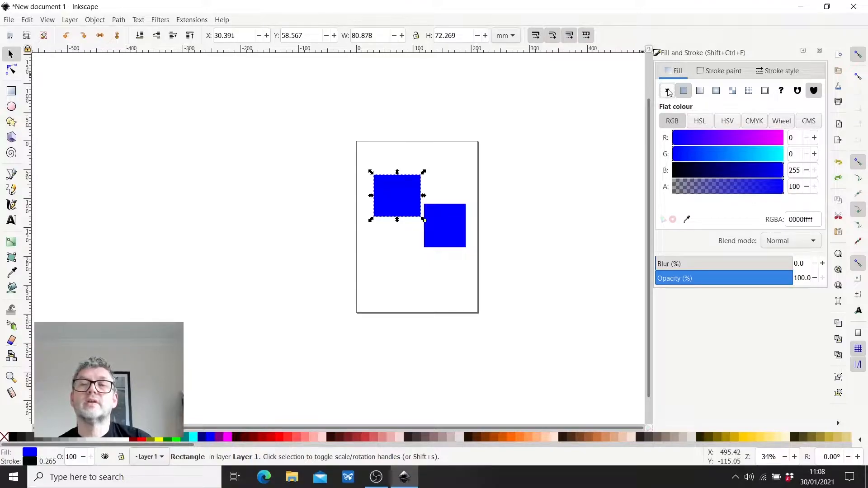
pyautogui.click(667, 90)
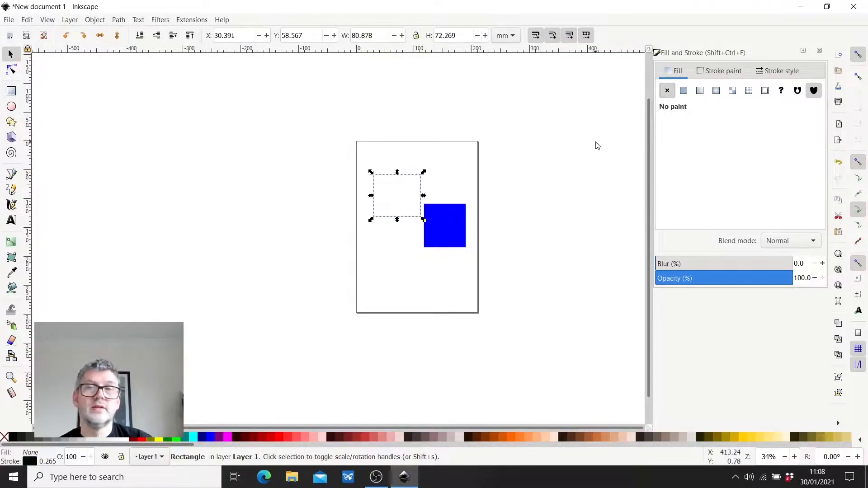
# - Set the lower-right rectangle's fill to no paint and deselect it
pyautogui.click(453, 237)
pyautogui.click(667, 90)
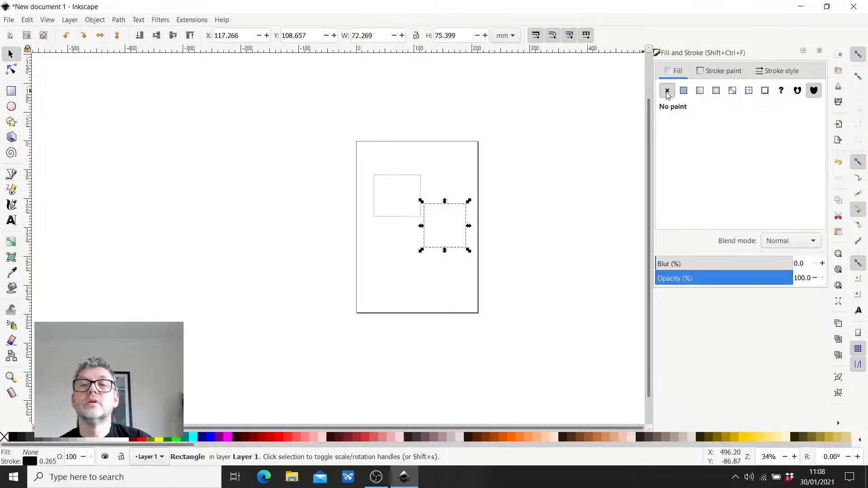
pyautogui.click(547, 250)
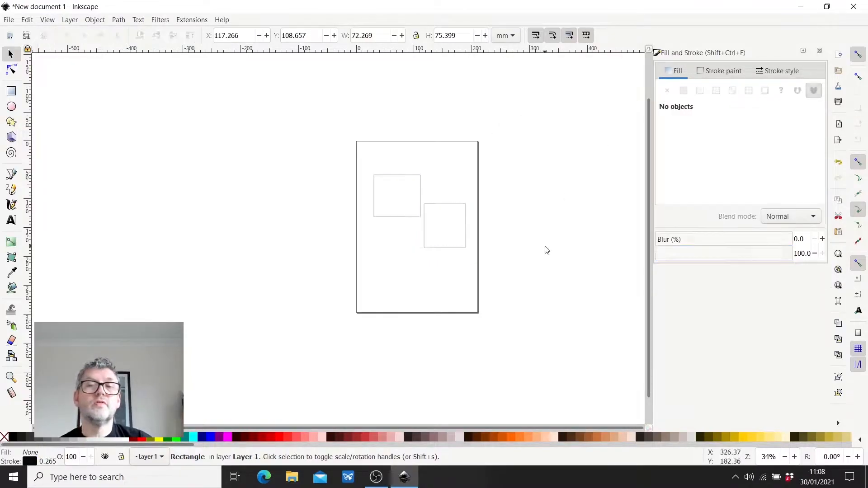
# - Move the unfilled lower-right rectangle to about X 69 mm, Y 82 mm so it overlaps the upper-left one
pyautogui.click(449, 248)
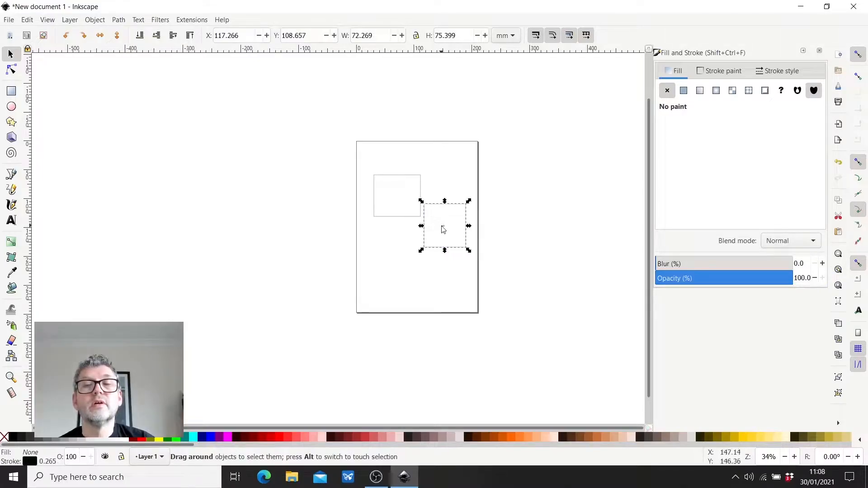
pyautogui.click(441, 231)
pyautogui.click(438, 247)
pyautogui.moveTo(439, 248); pyautogui.dragTo(406, 228)
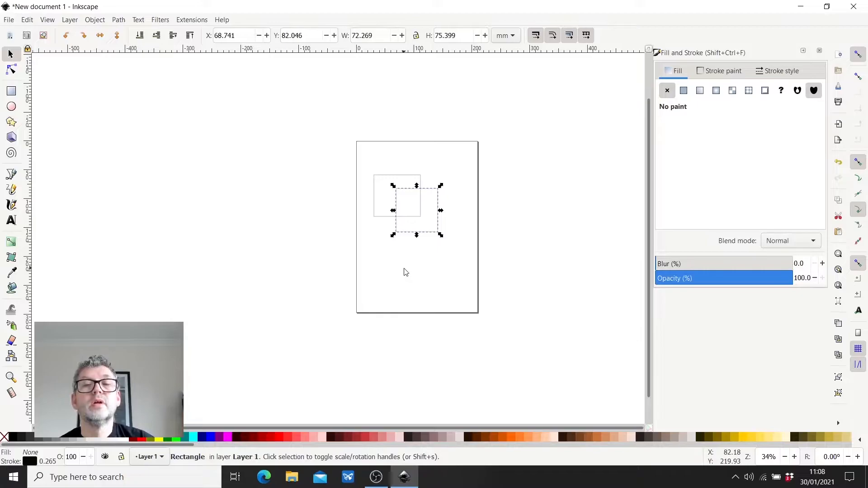
pyautogui.click(404, 268)
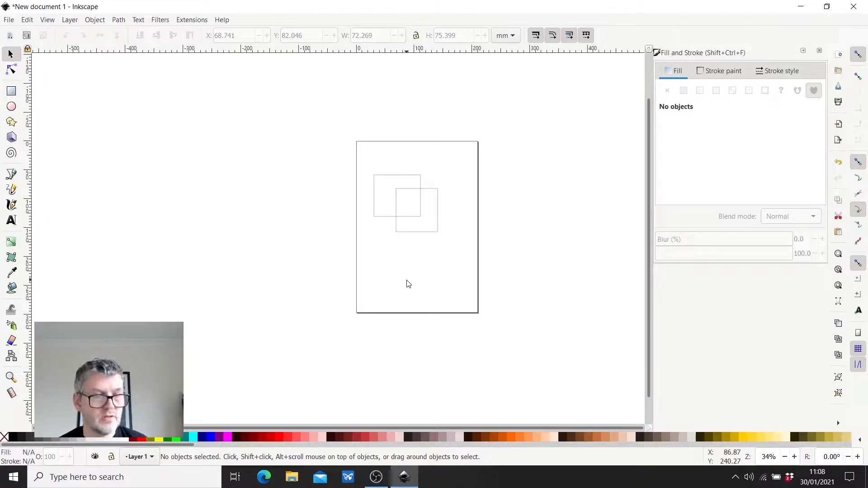
# - Undo the last move of the lower-right rectangle and delete both rectangles from the page
pyautogui.hotkey('ctrl', 'z')
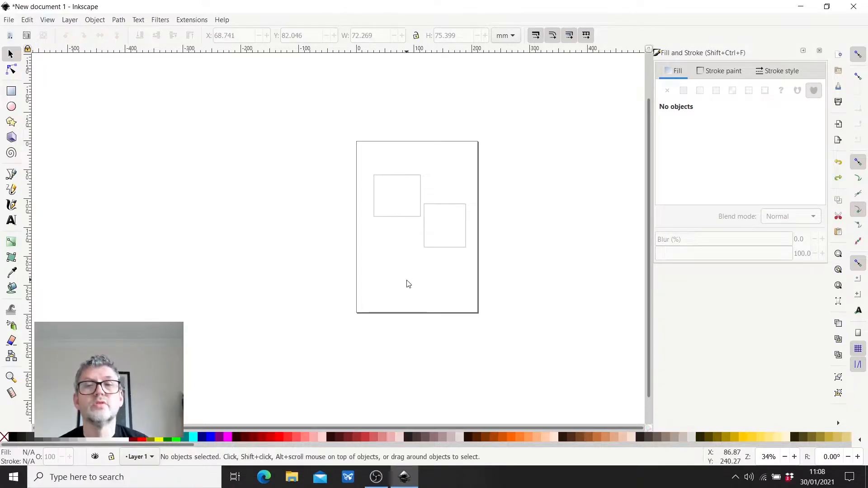
pyautogui.click(445, 248)
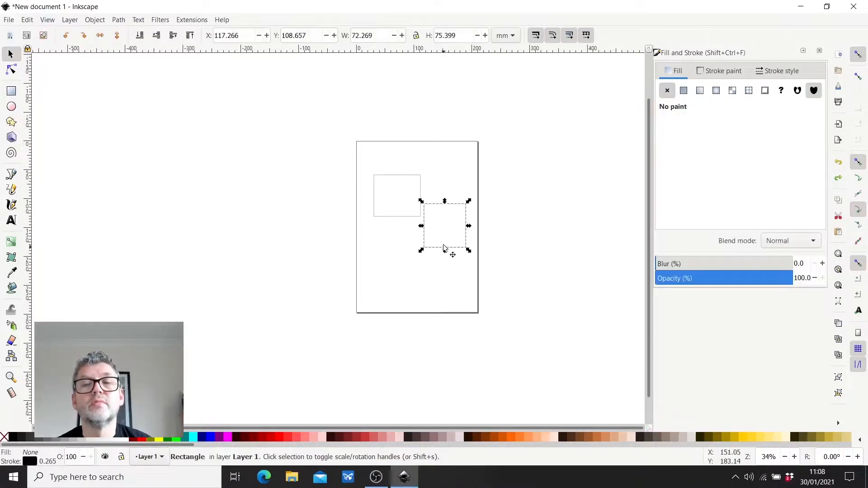
pyautogui.click(449, 227)
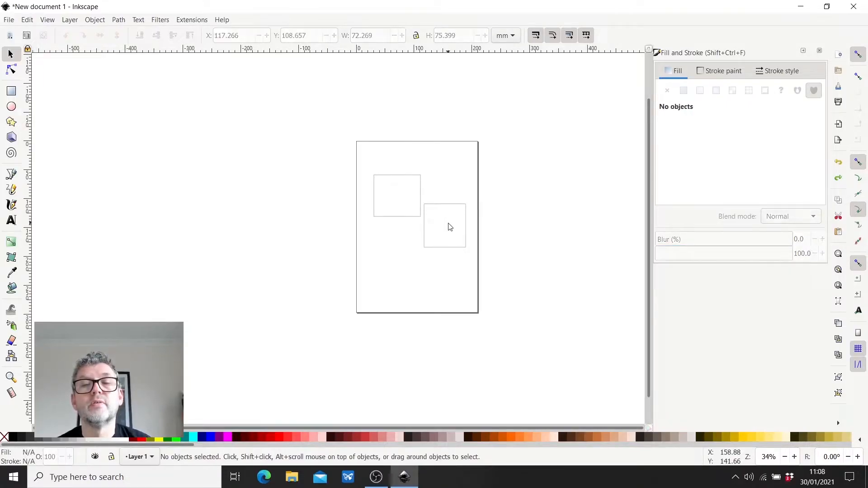
pyautogui.moveTo(339, 164); pyautogui.dragTo(518, 276)
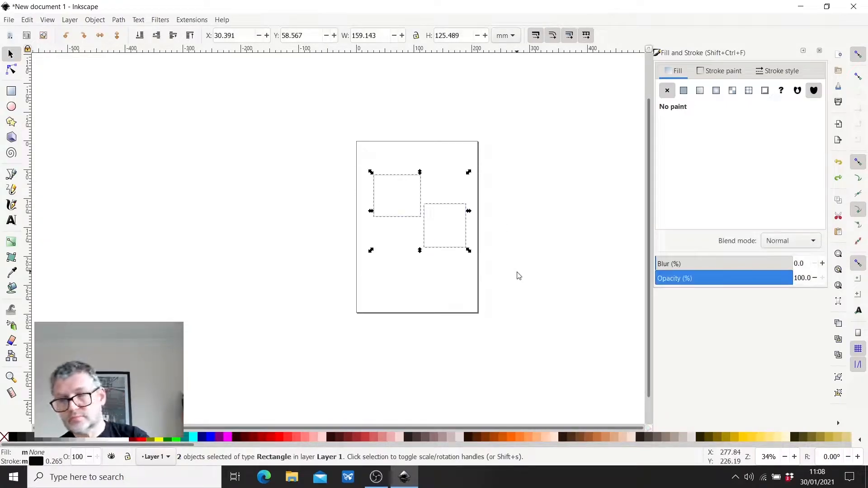
pyautogui.press('Delete')
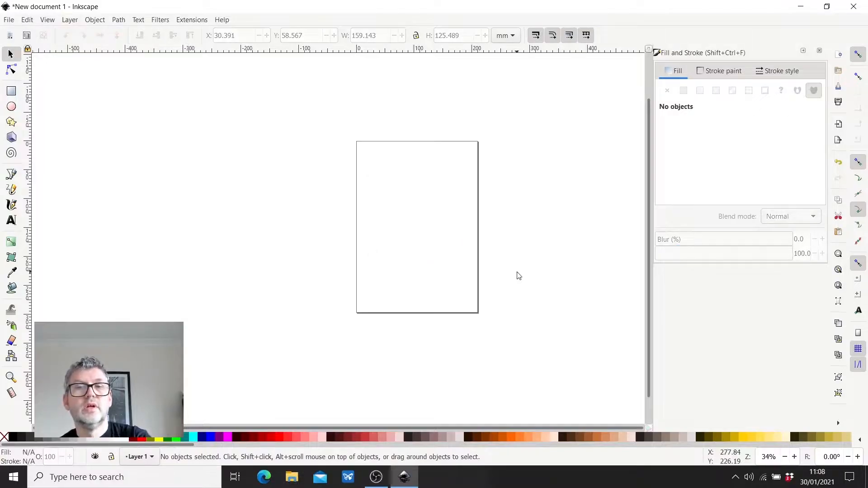
# - Draw five small separate rectangles of different sizes in a loose row across the upper part of the page
pyautogui.moveTo(360, 182); pyautogui.dragTo(410, 210)
pyautogui.moveTo(414, 178)
pyautogui.mouseDown()
pyautogui.moveTo(448, 205)
pyautogui.moveTo(468, 195)
pyautogui.mouseUp()
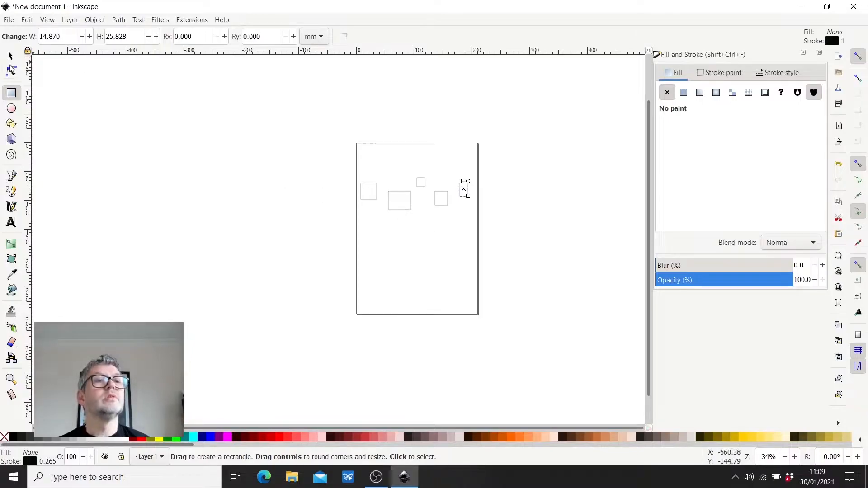
pyautogui.click(11, 55)
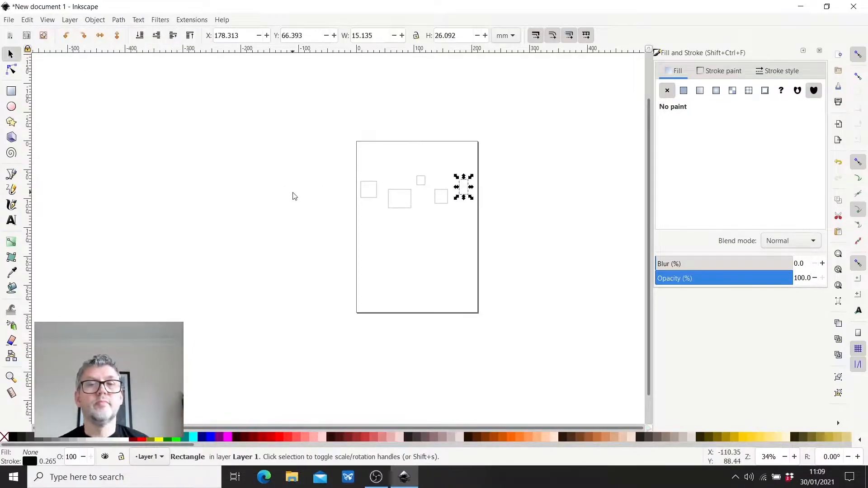
pyautogui.press('Escape')
pyautogui.scroll(3, 433, 186)
pyautogui.scroll(1, 432, 187)
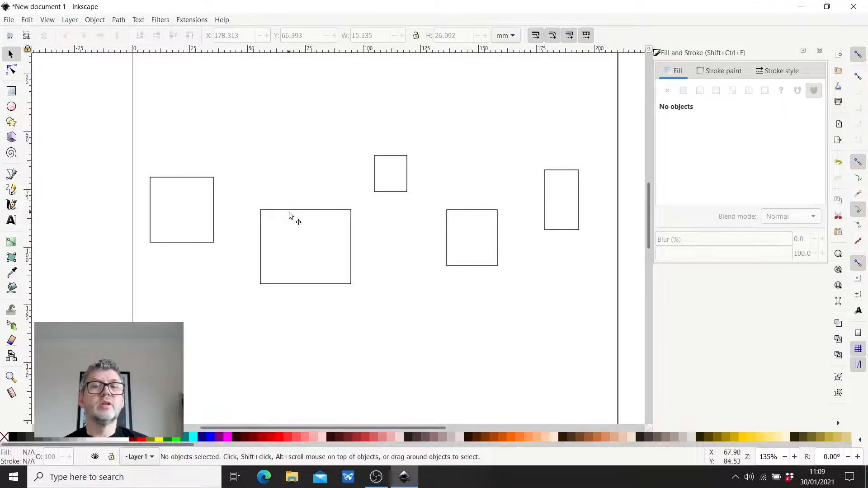
# - Set the second rectangle from the left to a width of 35 mm and a height of 35 mm
pyautogui.click(278, 283)
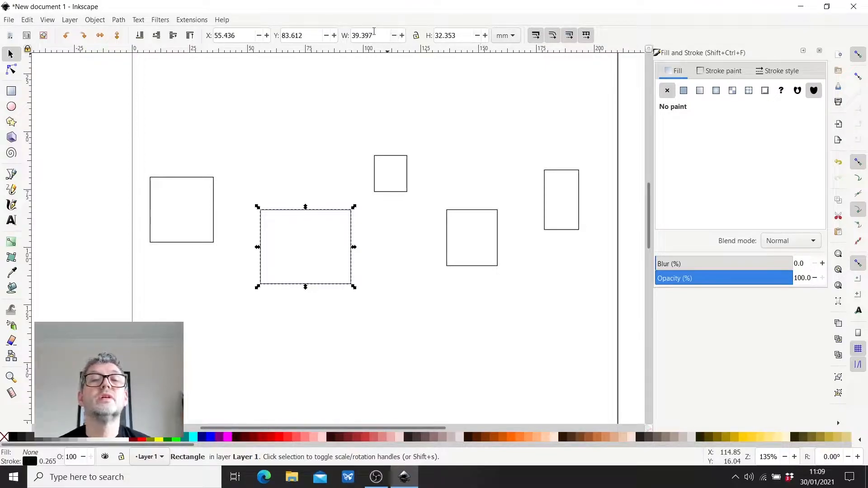
pyautogui.moveTo(374, 36); pyautogui.dragTo(346, 40)
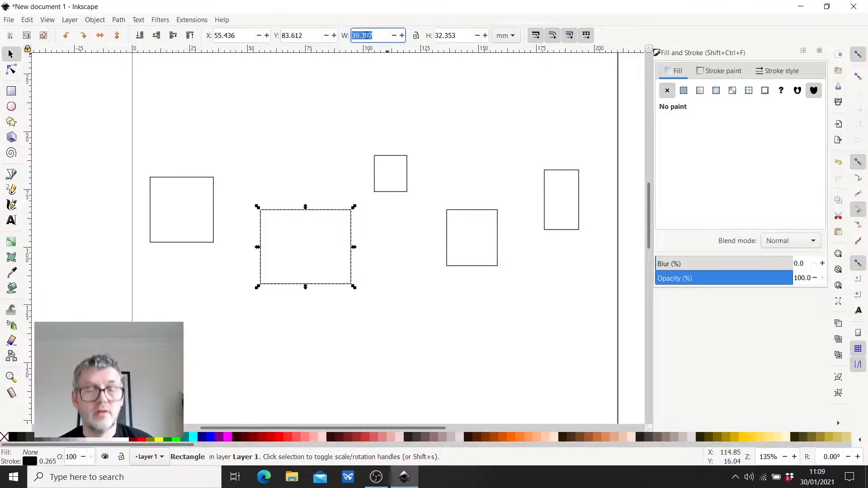
pyautogui.write('35')
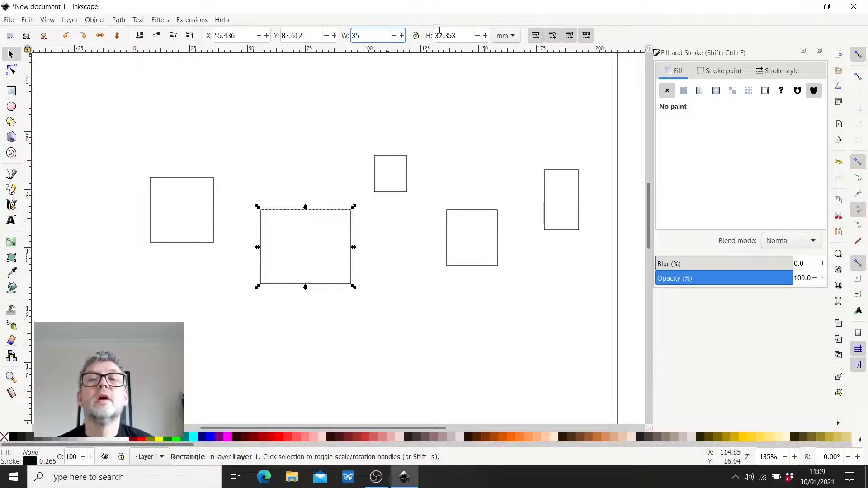
pyautogui.moveTo(458, 36); pyautogui.dragTo(437, 35)
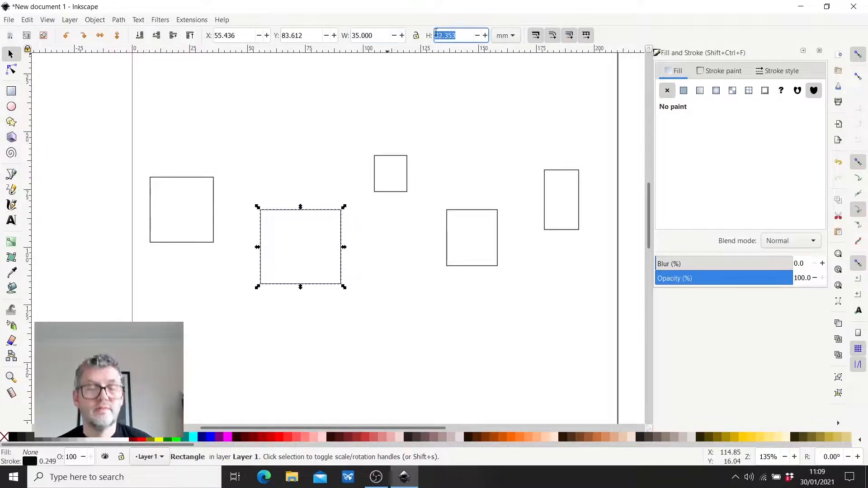
pyautogui.write('35')
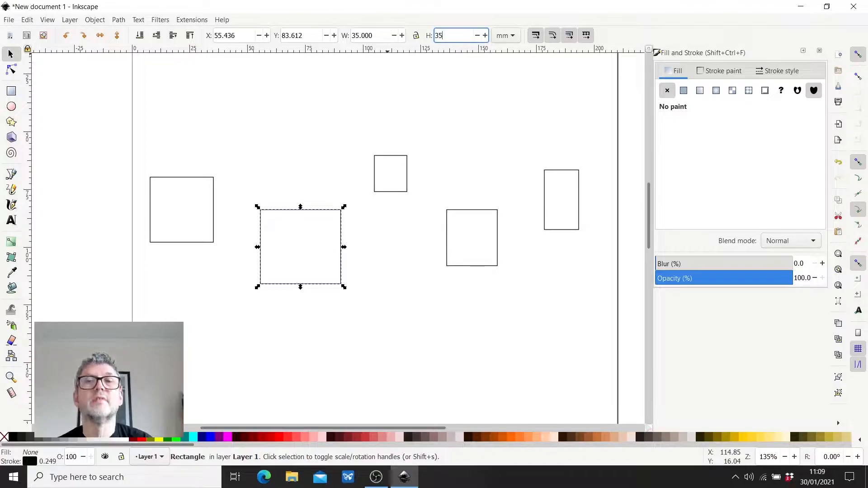
pyautogui.press('Return')
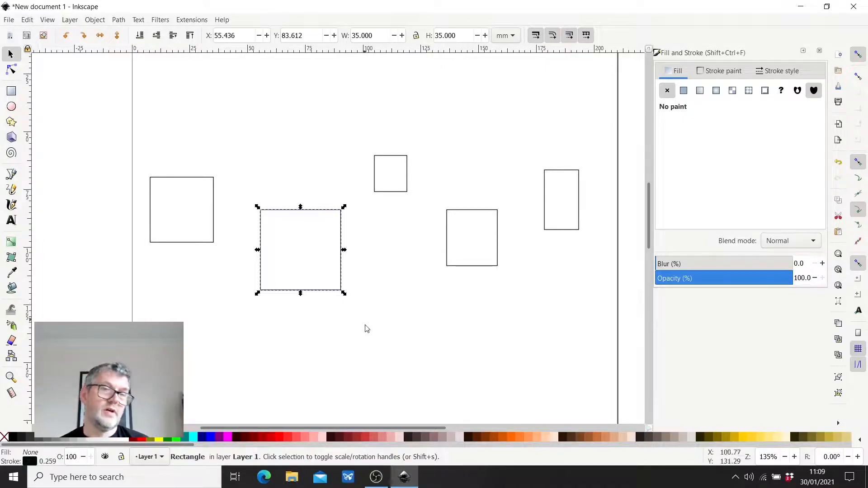
pyautogui.click(350, 332)
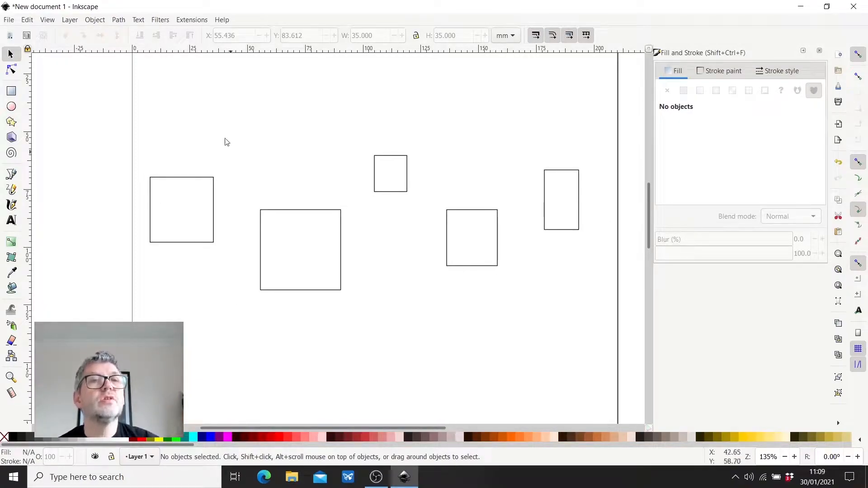
# - Open Align and Distribute and align all five rectangles on the horizontal axis, by their top edges and by their bottom edges
pyautogui.click(95, 20)
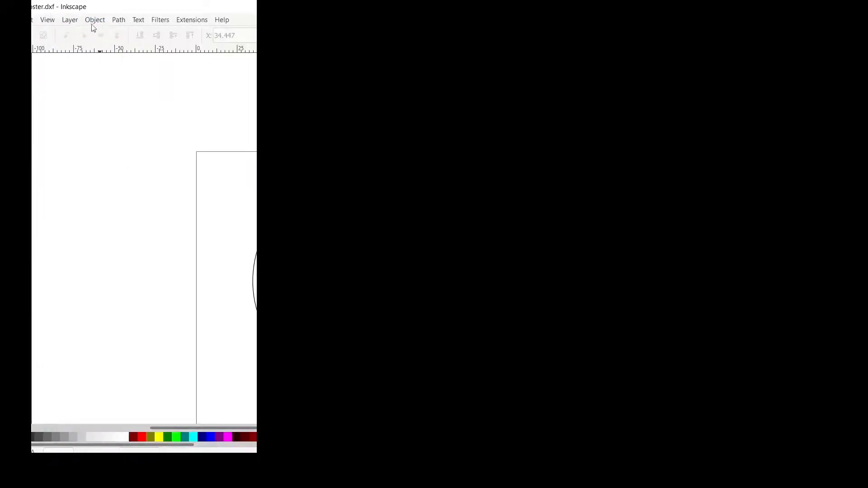
pyautogui.click(95, 19)
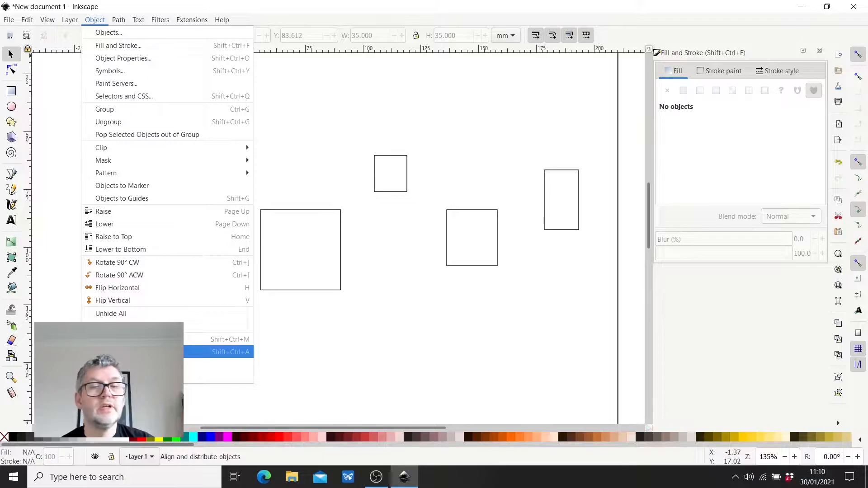
pyautogui.click(136, 352)
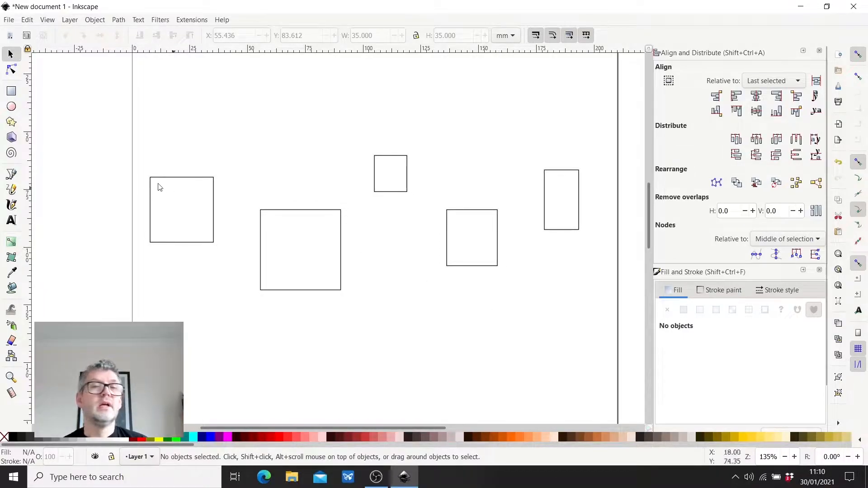
pyautogui.moveTo(99, 133); pyautogui.dragTo(587, 314)
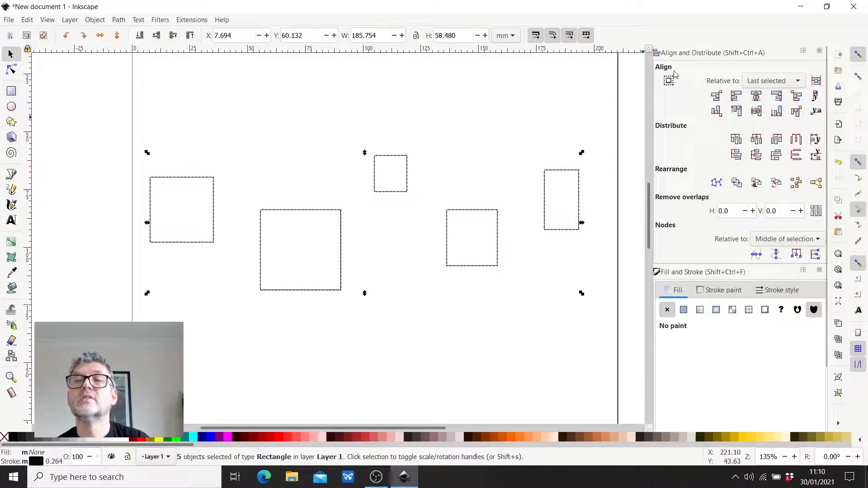
pyautogui.click(757, 112)
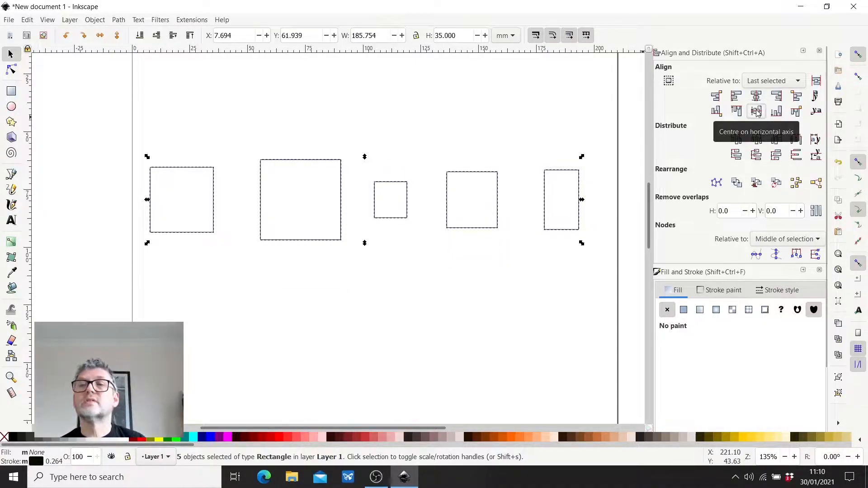
pyautogui.click(737, 112)
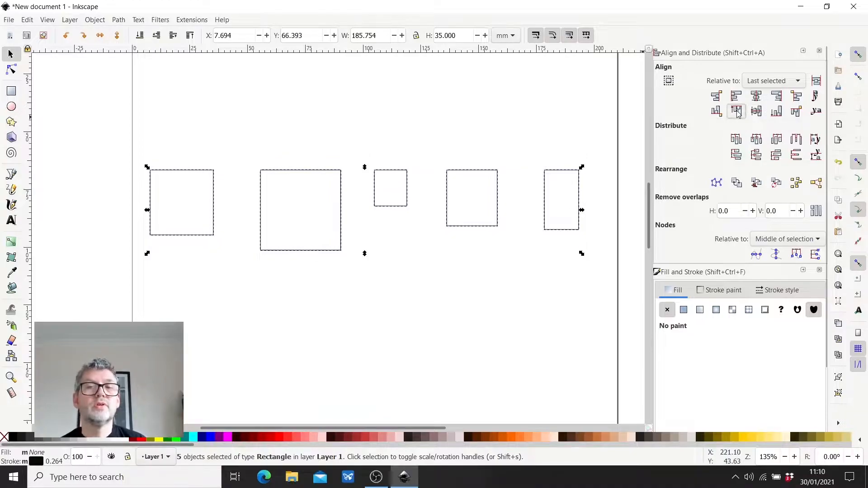
pyautogui.click(776, 114)
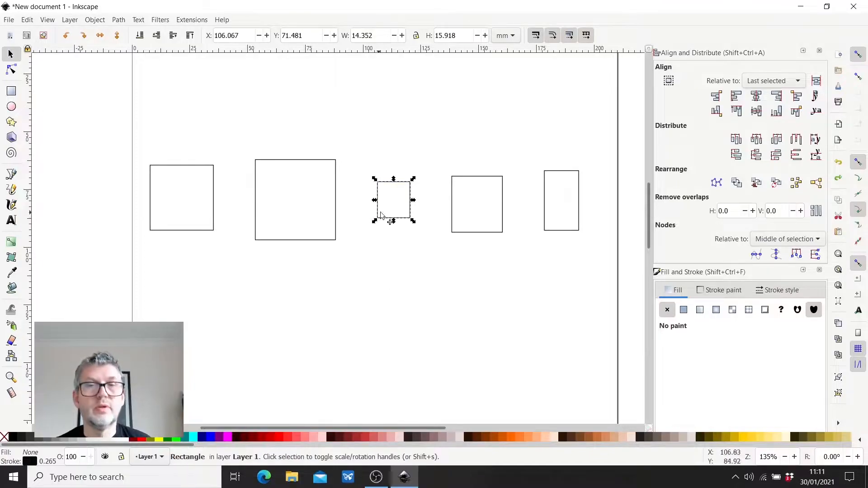
# - Move the small middle rectangle to about X 81 mm so it overlaps the right edge of the 35 mm square
pyautogui.click(392, 202)
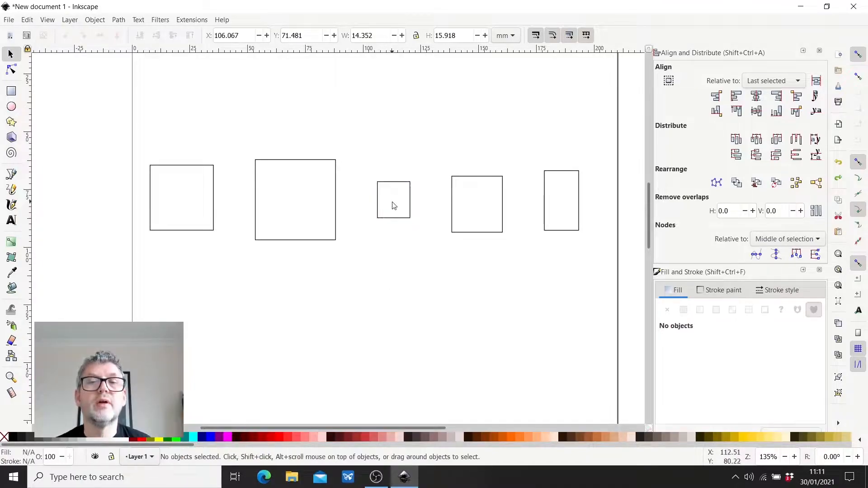
pyautogui.click(388, 218)
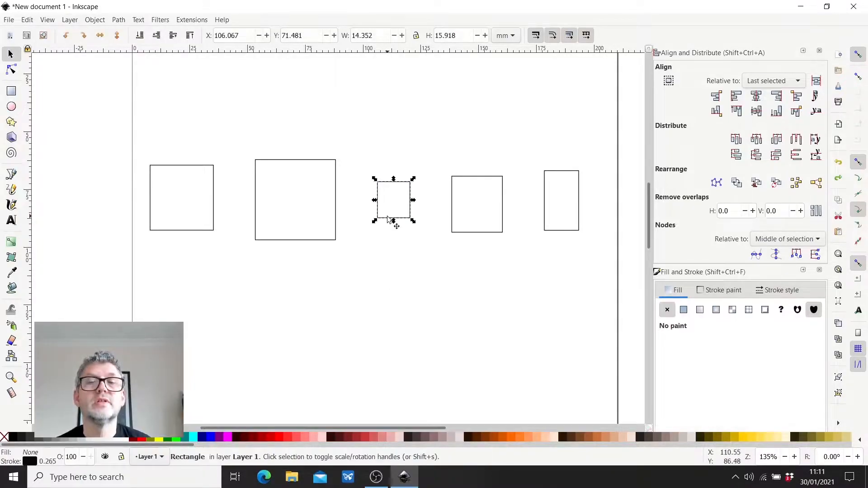
pyautogui.moveTo(388, 219); pyautogui.dragTo(326, 217)
pyautogui.click(385, 289)
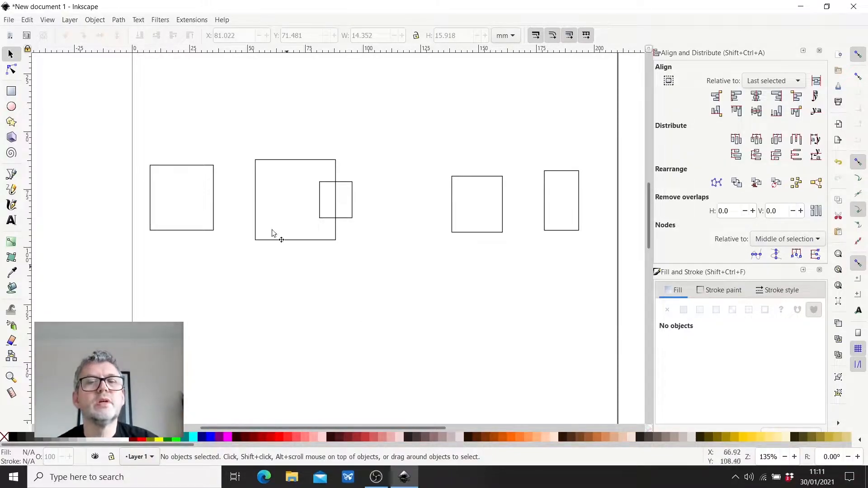
# - Try a Union of the 35 mm square and the overlapping small rectangle, and undo it
pyautogui.moveTo(243, 145); pyautogui.dragTo(363, 256)
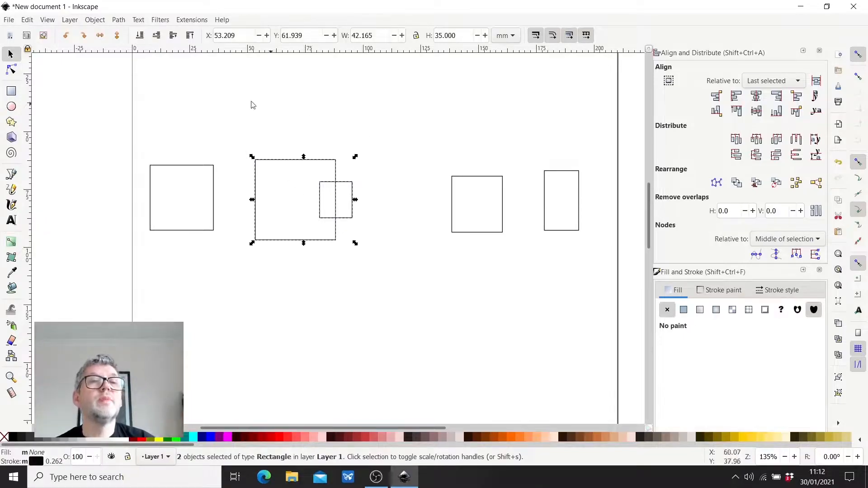
pyautogui.click(119, 20)
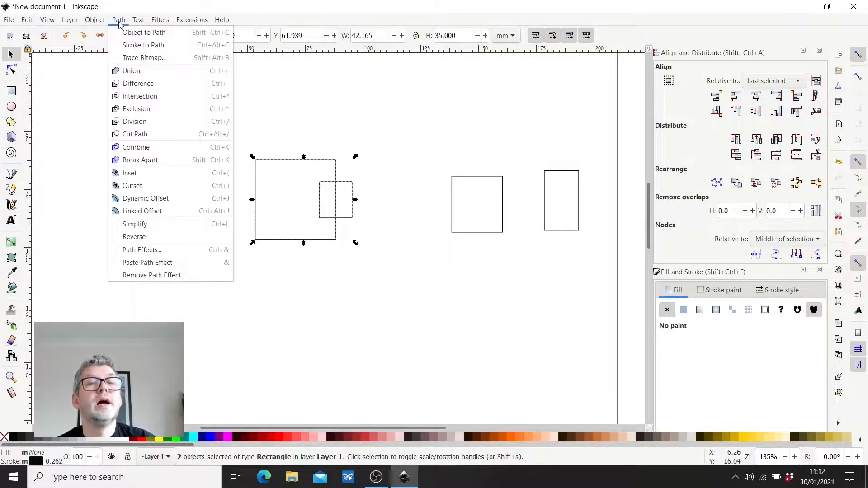
pyautogui.click(136, 72)
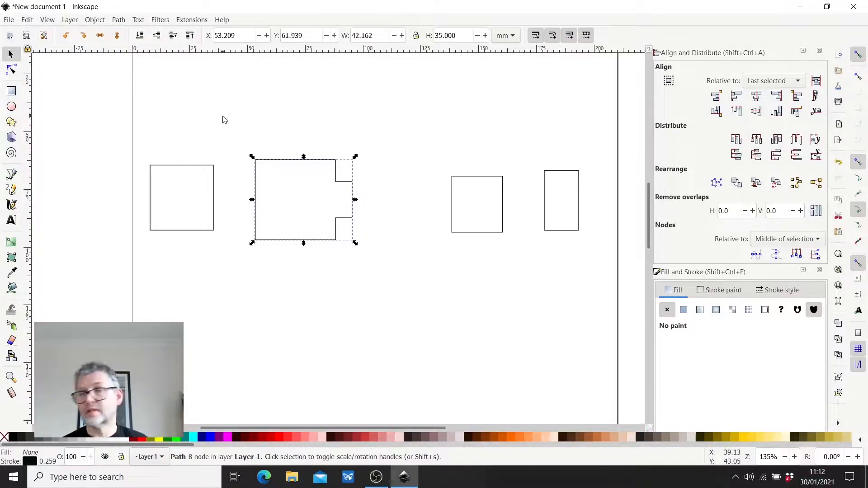
pyautogui.hotkey('ctrl', 'z')
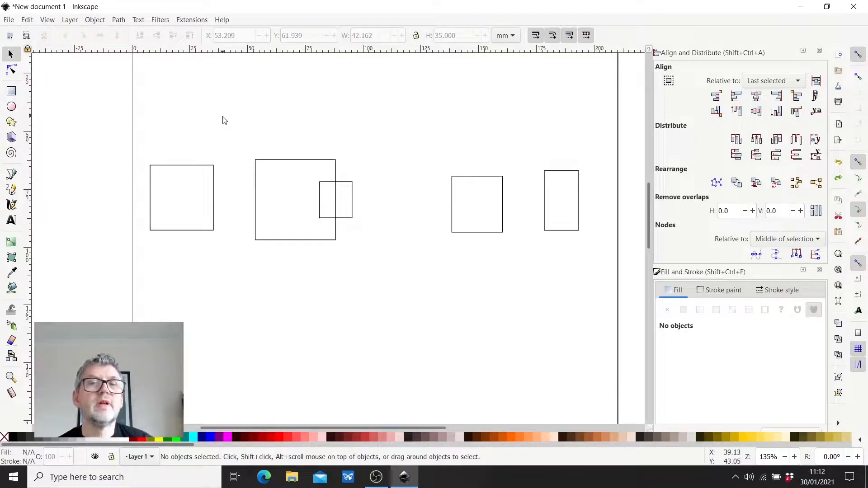
# - Subtract the overlapping small rectangle from the 35 mm square with the Difference operation and deselect the result
pyautogui.moveTo(229, 141); pyautogui.dragTo(362, 265)
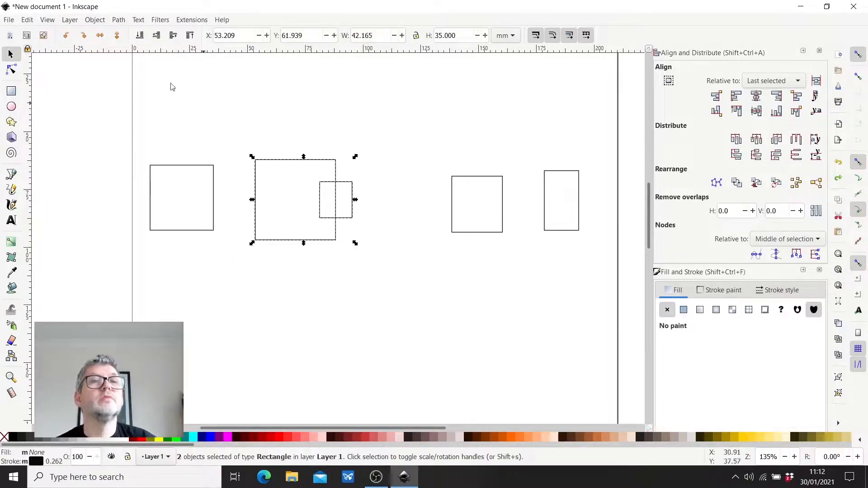
pyautogui.click(118, 20)
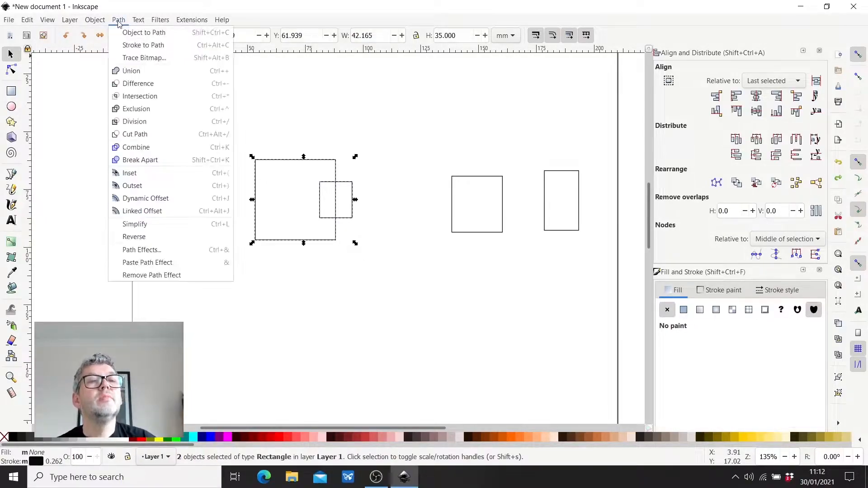
pyautogui.click(141, 89)
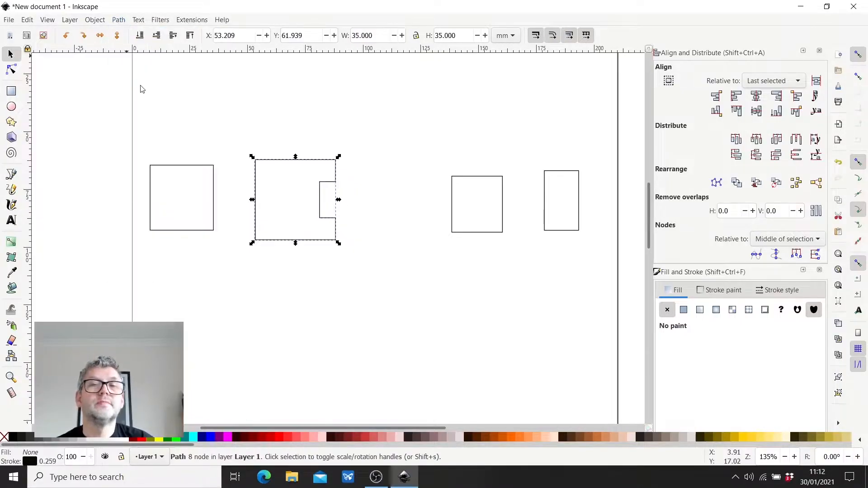
pyautogui.click(382, 206)
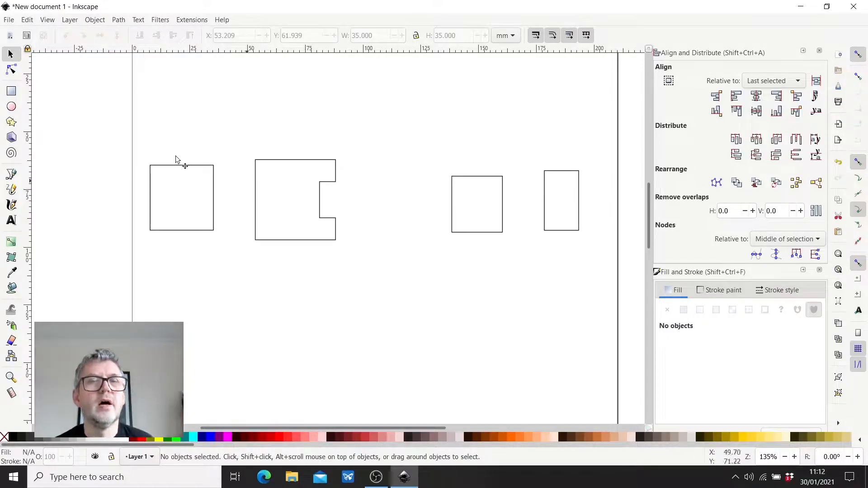
# - Delete the notched square and the three remaining rectangles to clear the page
pyautogui.moveTo(95, 129); pyautogui.dragTo(602, 283)
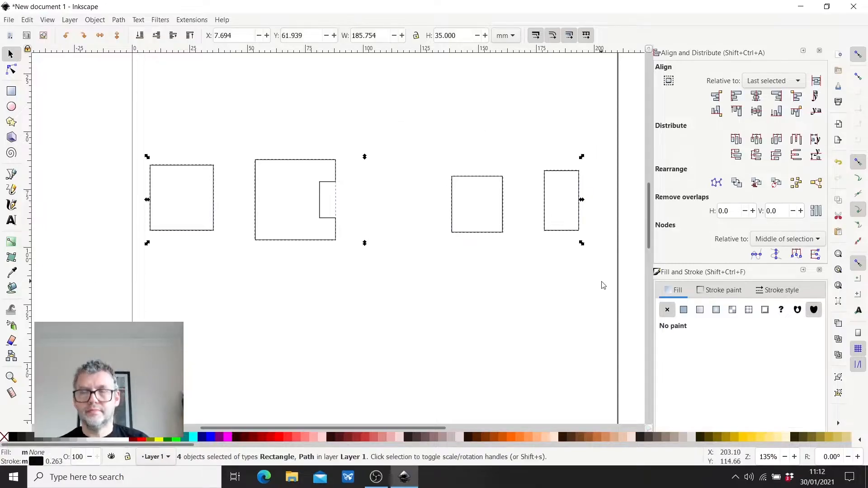
pyautogui.press('Delete')
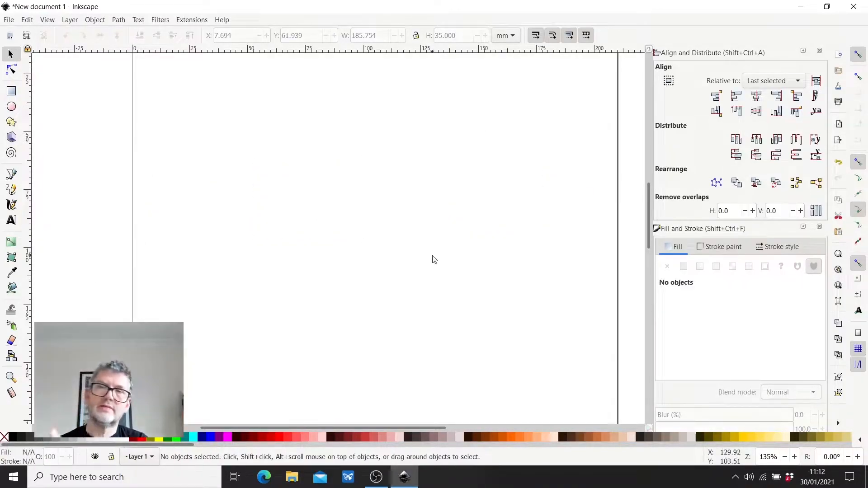
# - Add a horizontal guide near the page's upper edge and set its Y position to 0 mm
pyautogui.scroll(-3, 391, 244)
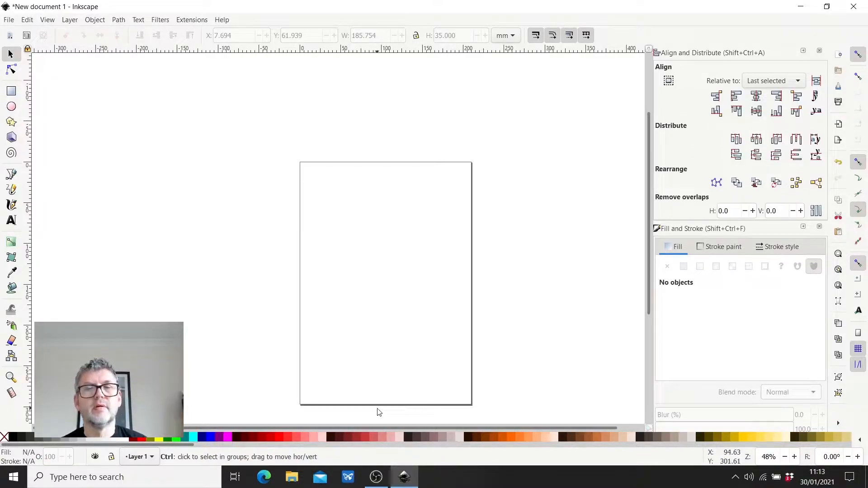
pyautogui.scroll(1, 378, 411)
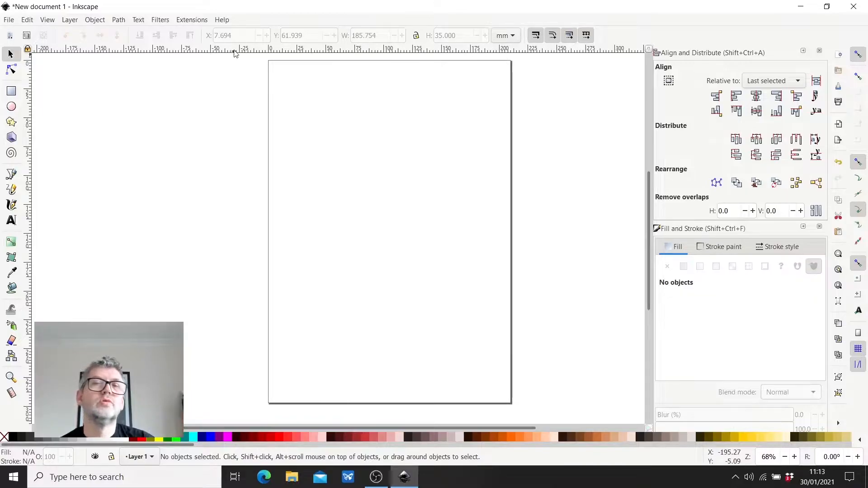
pyautogui.moveTo(372, 52); pyautogui.dragTo(355, 61)
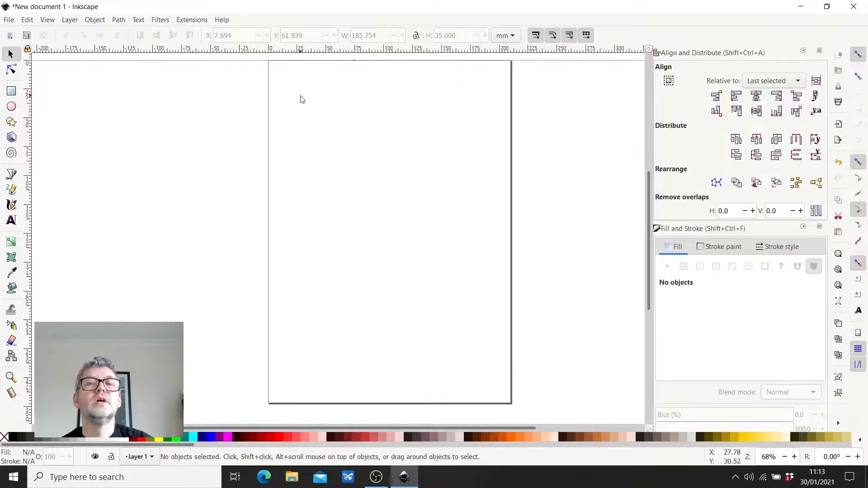
pyautogui.doubleClick(387, 62)
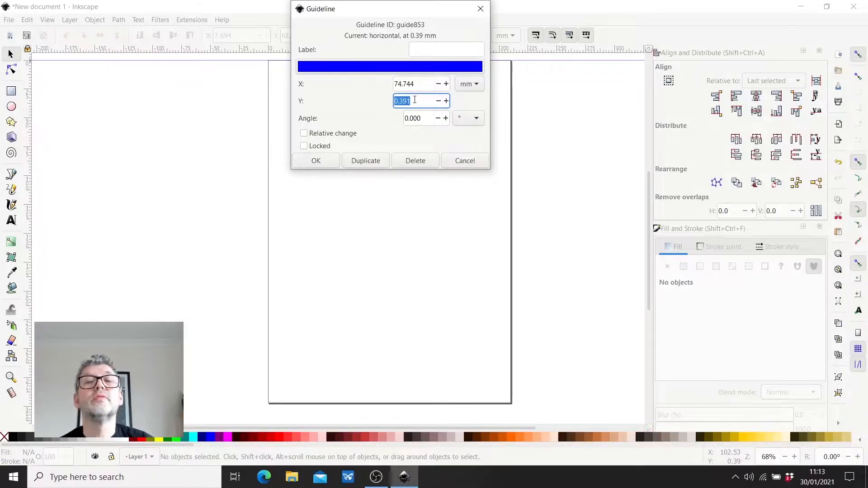
pyautogui.write('0')
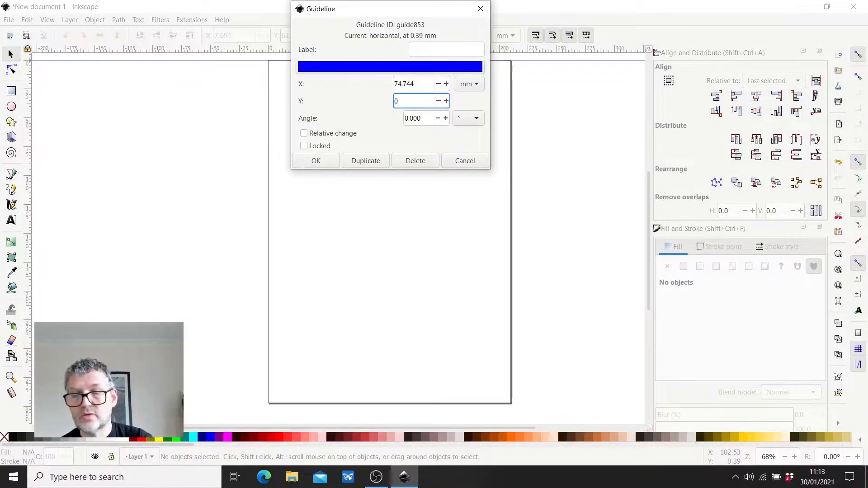
pyautogui.press('Return')
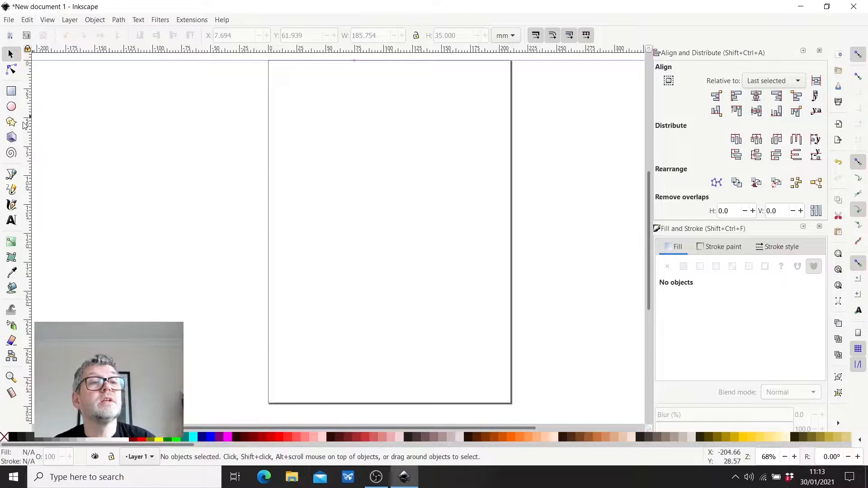
# - Add a vertical guide beside the page's left edge and set its X position to 0 mm
pyautogui.moveTo(27, 126); pyautogui.dragTo(249, 160)
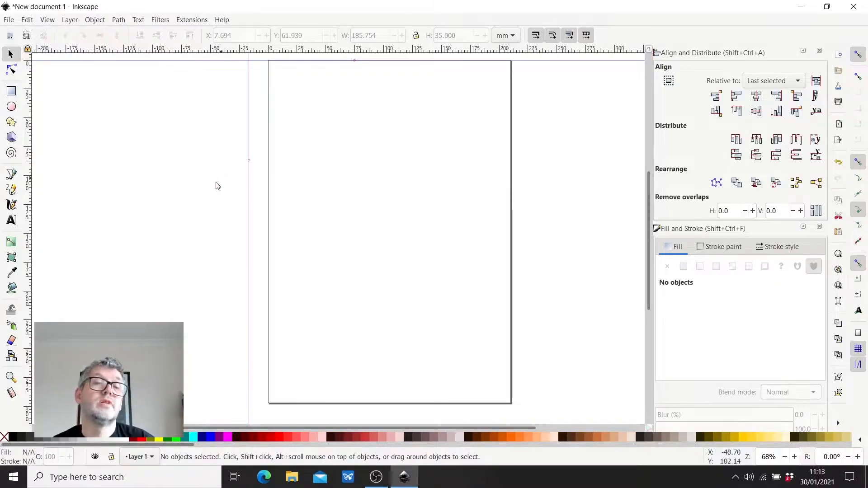
pyautogui.doubleClick(249, 192)
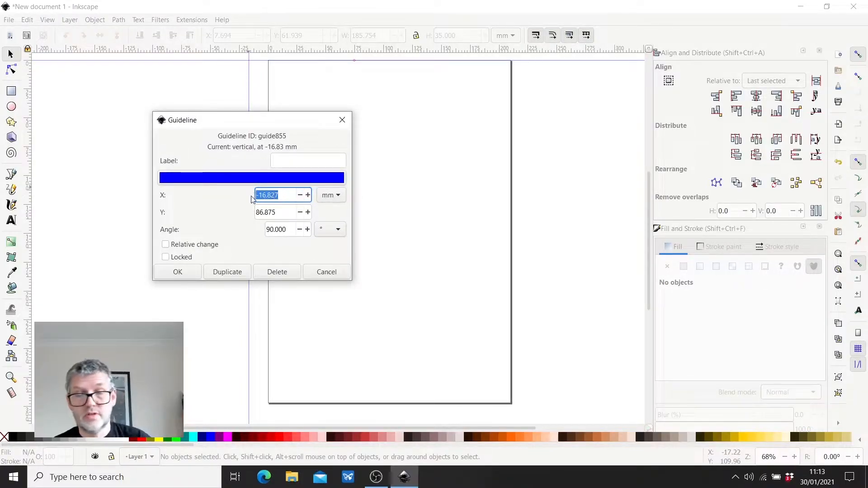
pyautogui.write('0')
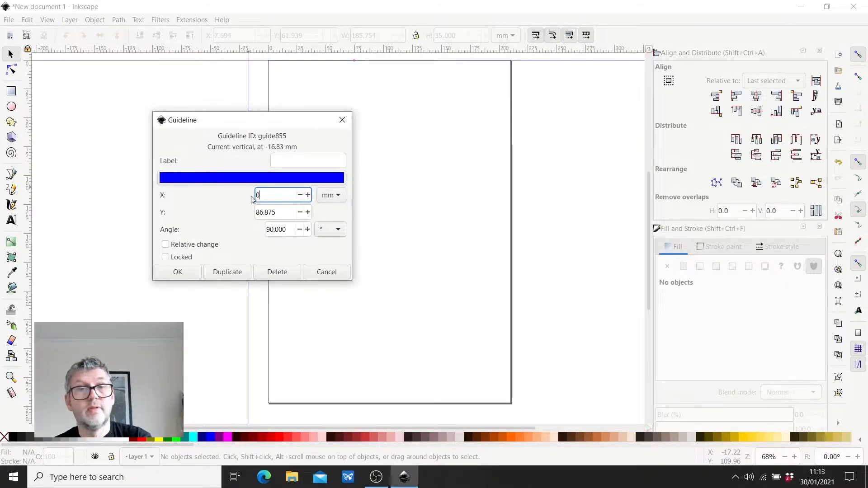
pyautogui.press('Return')
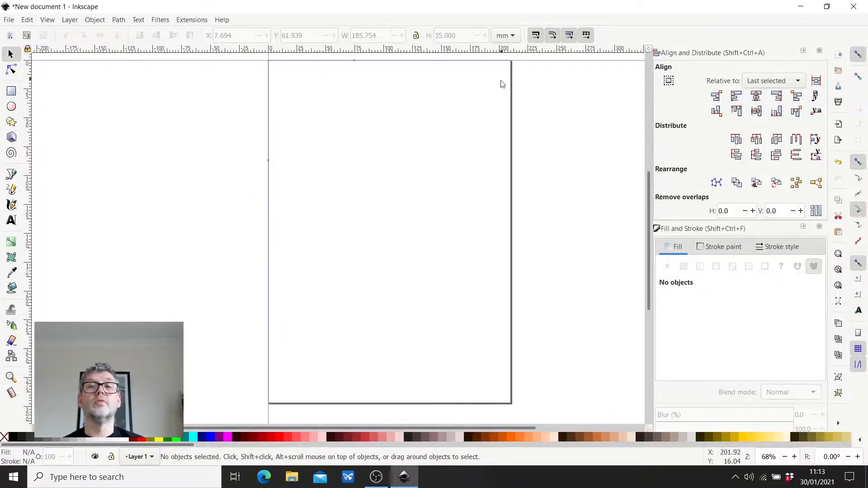
# - Try drawing a rectangle about 44 by 40 mm from the intersection of the two guides, and undo it
pyautogui.scroll(-1, 337, 253)
pyautogui.scroll(4, 296, 108)
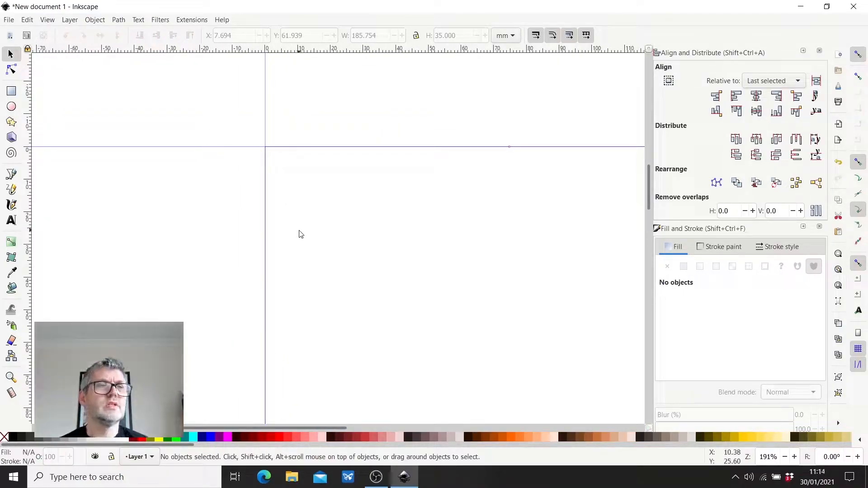
pyautogui.click(11, 92)
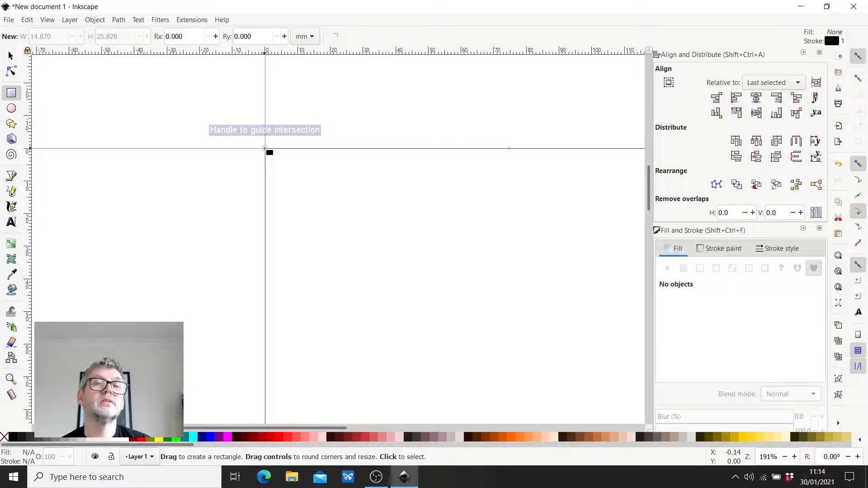
pyautogui.moveTo(265, 148); pyautogui.dragTo(409, 294)
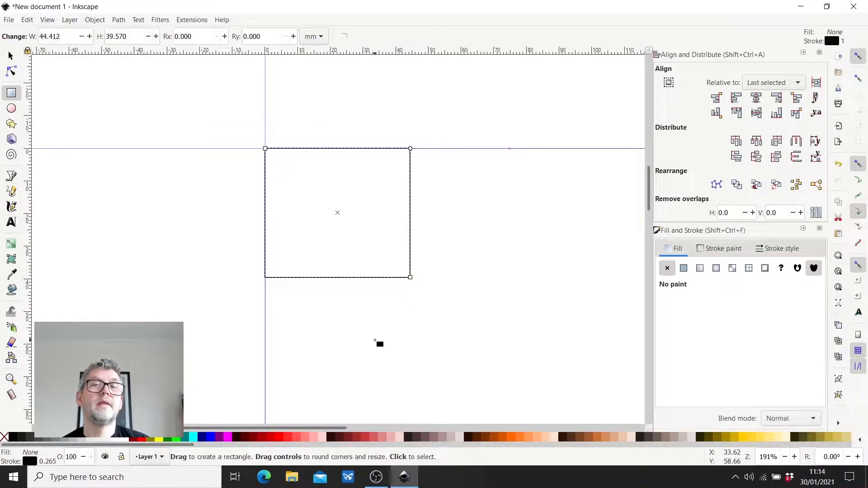
pyautogui.hotkey('ctrl', 'z')
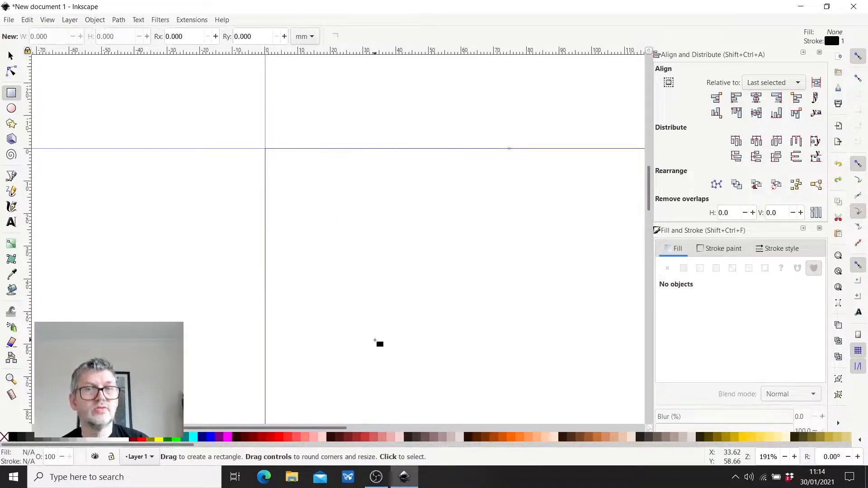
pyautogui.scroll(1, 321, 207)
pyautogui.scroll(-6, 292, 240)
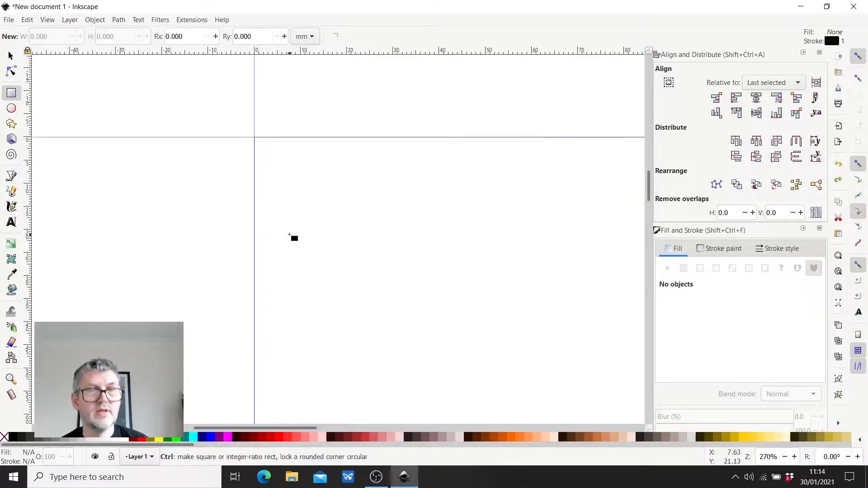
pyautogui.scroll(1, 374, 360)
pyautogui.scroll(-1, 368, 369)
pyautogui.scroll(6, 380, 359)
pyautogui.scroll(6, 350, 294)
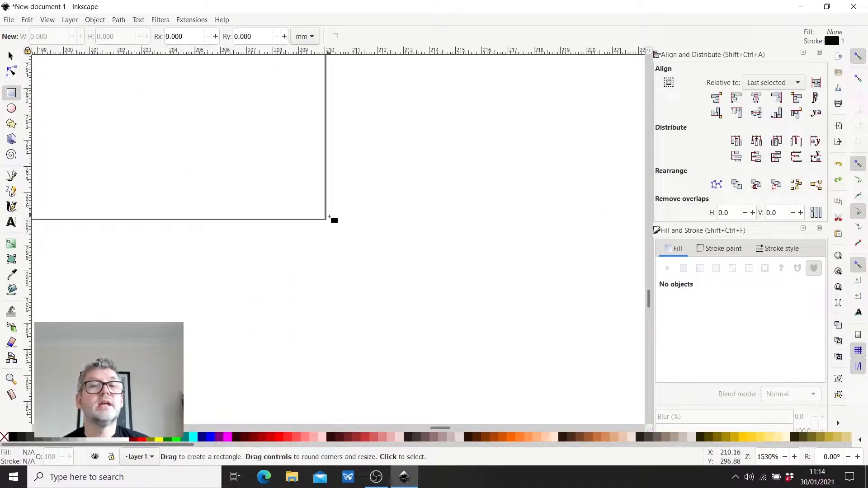
# - Add a second horizontal guide across the page and set its Y position to 100 mm
pyautogui.scroll(-10, 340, 359)
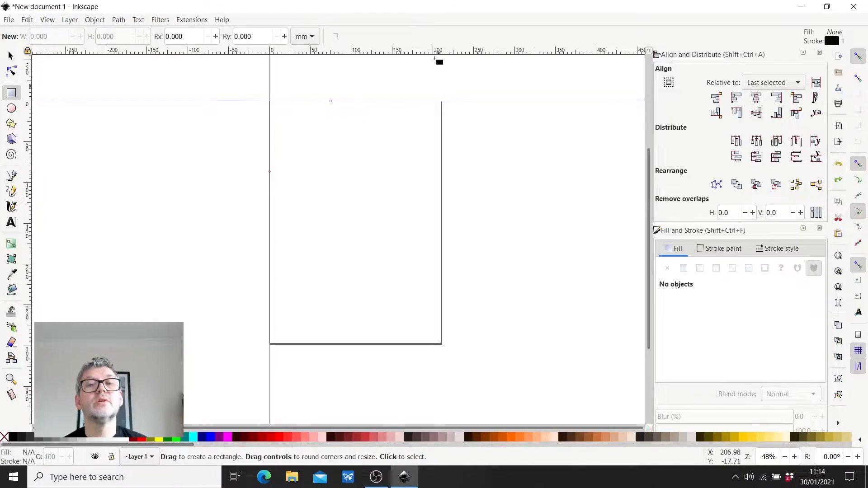
pyautogui.moveTo(346, 52); pyautogui.dragTo(339, 180)
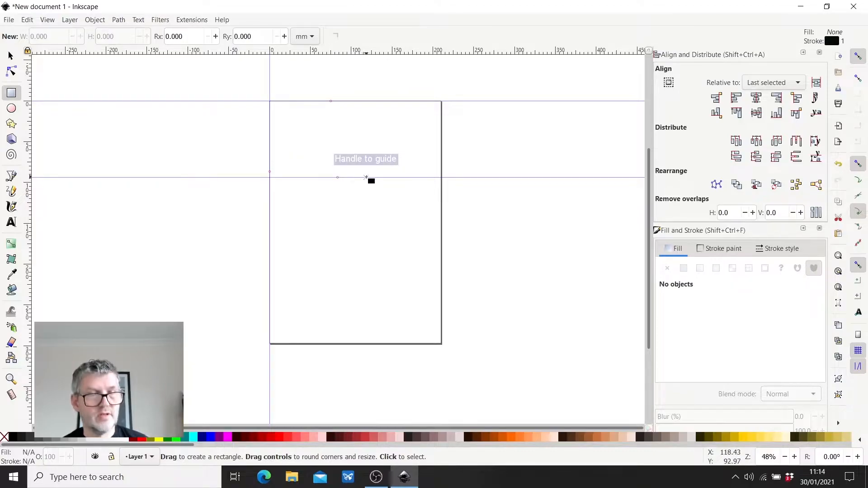
pyautogui.click(10, 55)
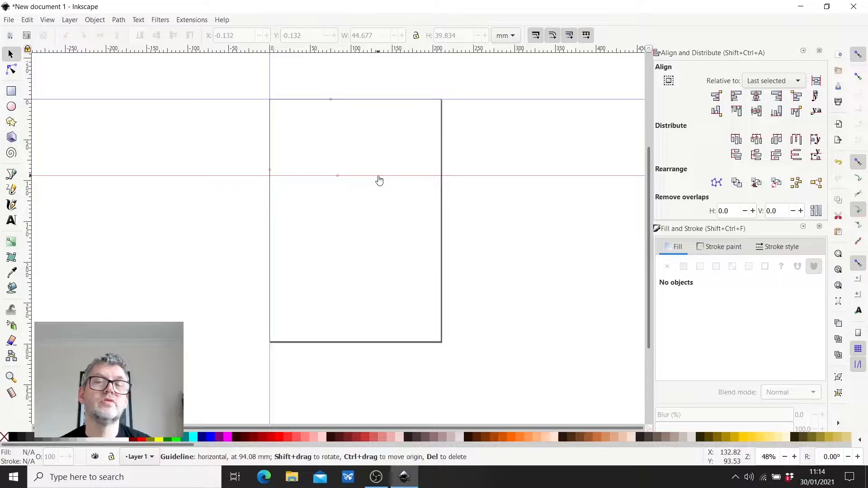
pyautogui.doubleClick(379, 180)
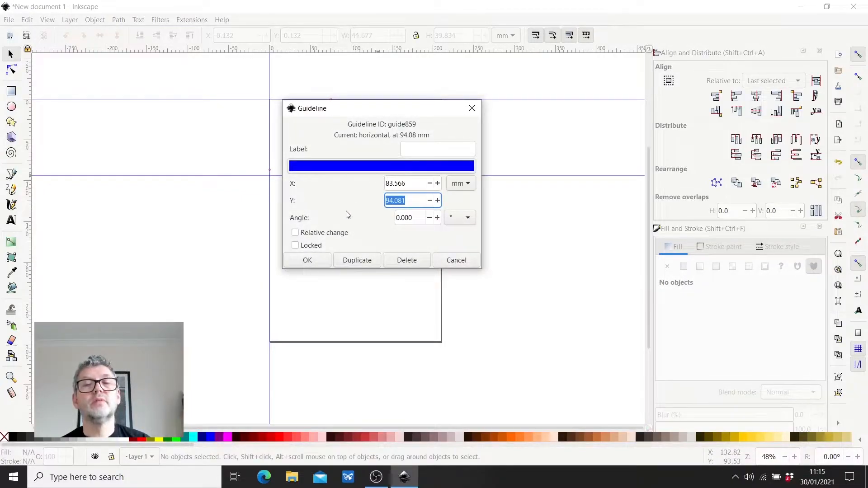
pyautogui.write('100')
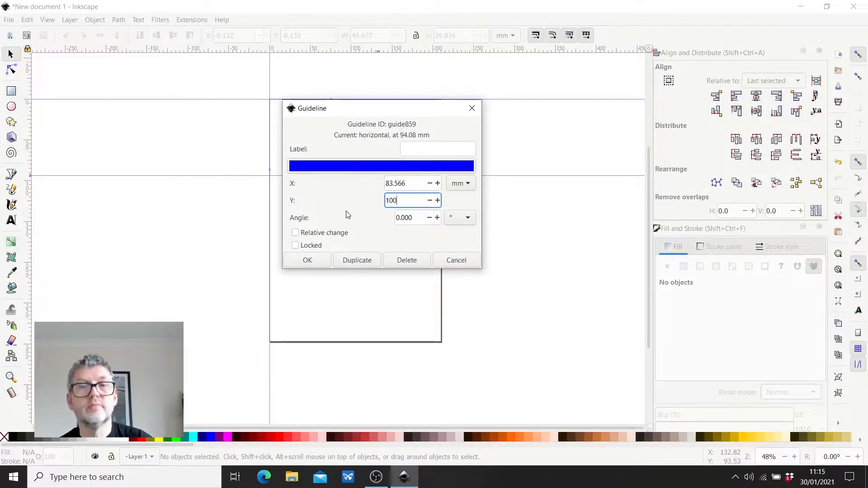
pyautogui.click(307, 261)
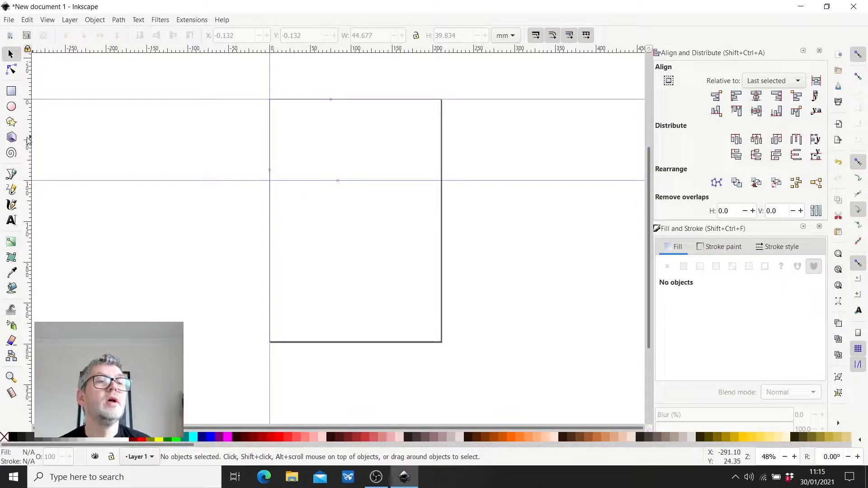
# - Add a second vertical guide across the page and set its X position to 100 mm
pyautogui.moveTo(28, 145); pyautogui.dragTo(350, 158)
pyautogui.doubleClick(349, 160)
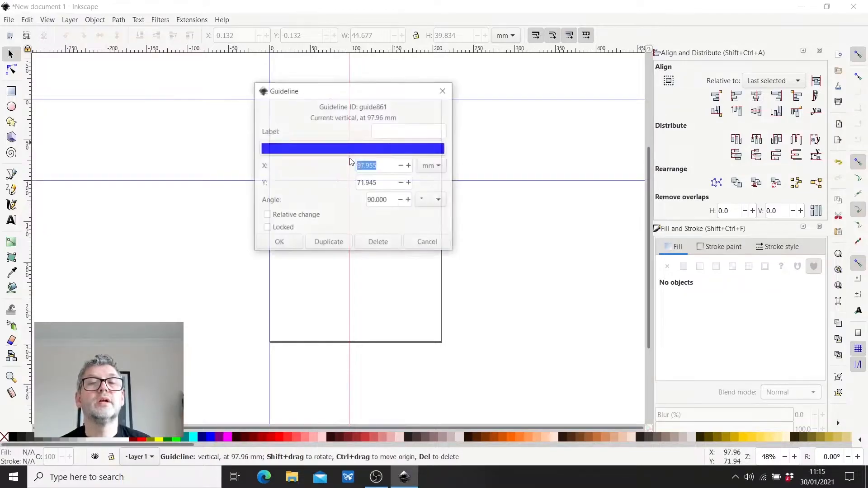
pyautogui.write('100')
pyautogui.press('Return')
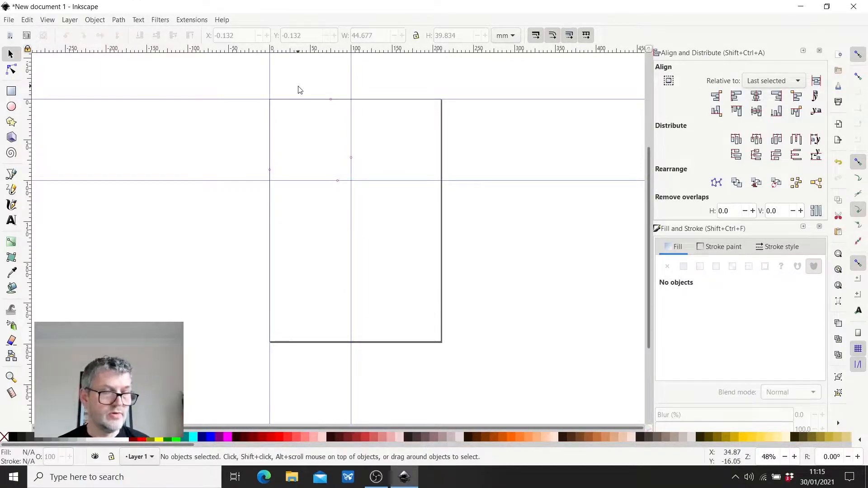
# - Draw a 100 by 100 mm rectangle snapped between the guide intersections at 0,0 and 100,100 mm
pyautogui.hscroll(-1, 318, 84)
pyautogui.keyDown('ctrl'); pyautogui.scroll(3, 317, 84); pyautogui.keyUp('ctrl')
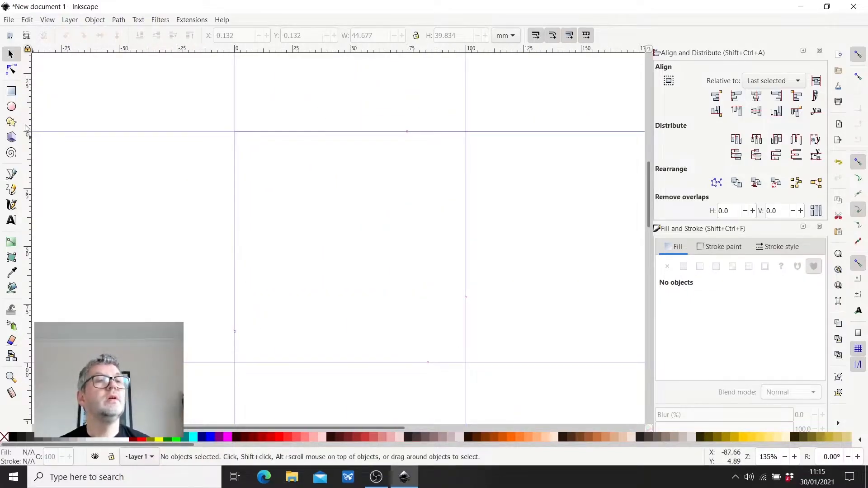
pyautogui.click(11, 91)
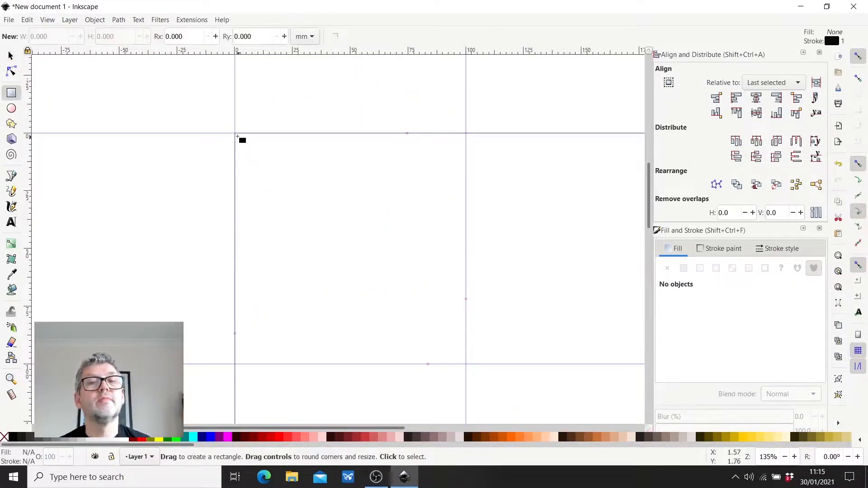
pyautogui.moveTo(235, 134)
pyautogui.mouseDown()
pyautogui.moveTo(284, 202)
pyautogui.moveTo(465, 364)
pyautogui.mouseUp()
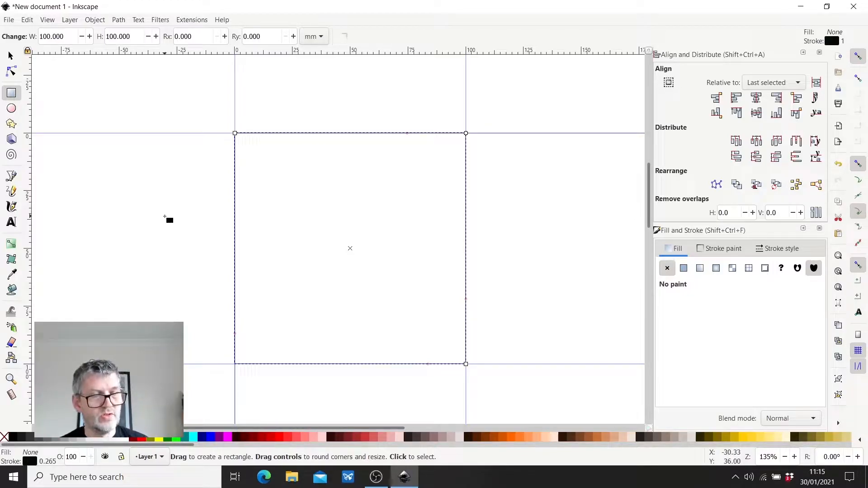
# - Try scaling the square from its upper-right corner and widening it to about 130 mm, undoing each change
pyautogui.click(11, 55)
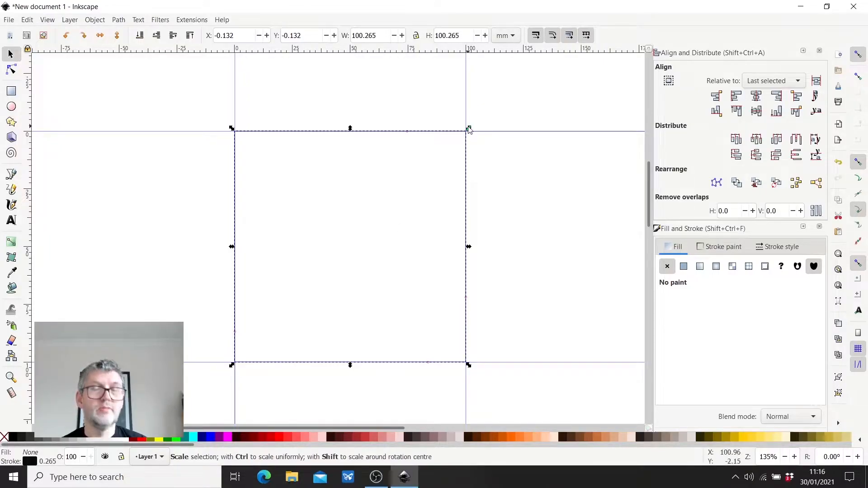
pyautogui.moveTo(469, 130); pyautogui.dragTo(409, 185)
pyautogui.hotkey('ctrl', 'z')
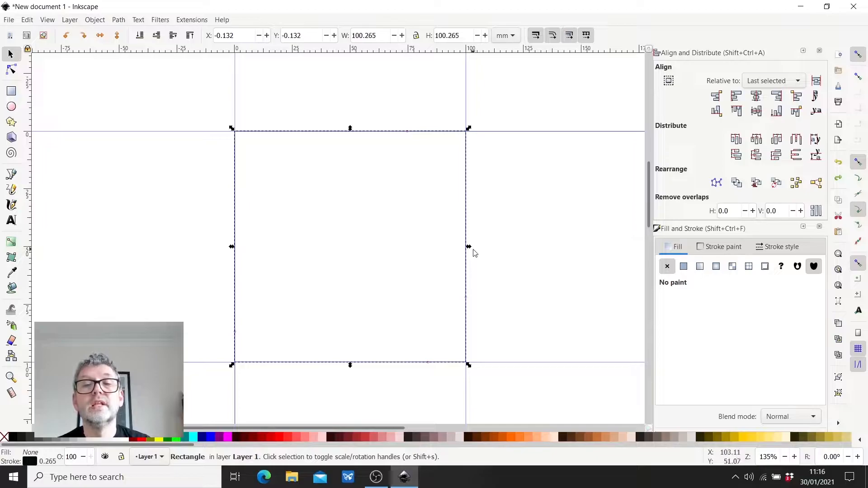
pyautogui.moveTo(470, 248); pyautogui.dragTo(542, 256)
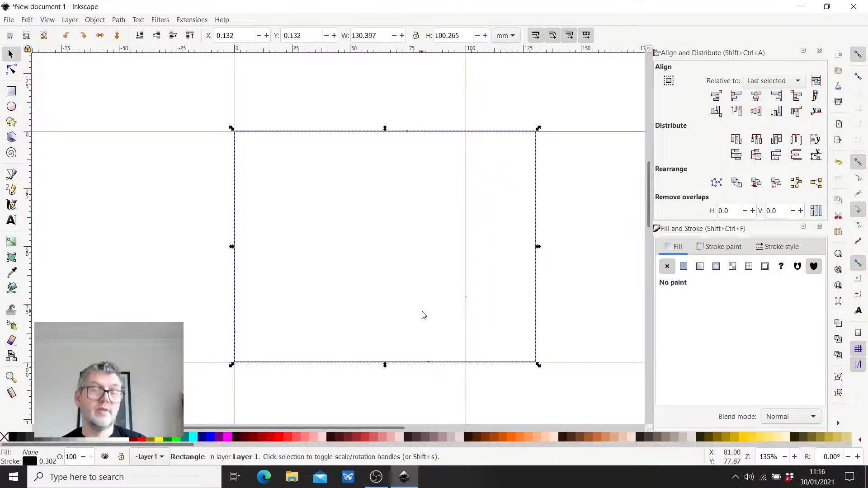
pyautogui.hotkey('ctrl', 'z')
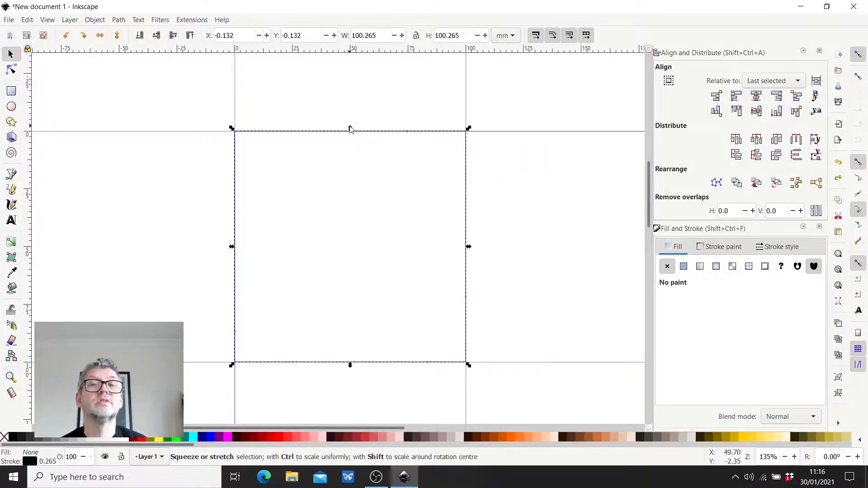
# - Try rotating the square by its upper-right corner and skewing its right side upward, and undo the skew
pyautogui.click(465, 195)
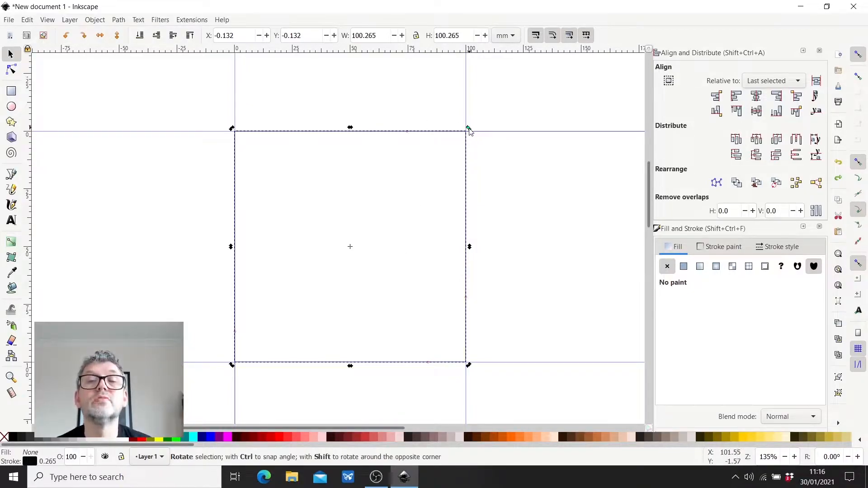
pyautogui.moveTo(470, 130); pyautogui.dragTo(446, 147)
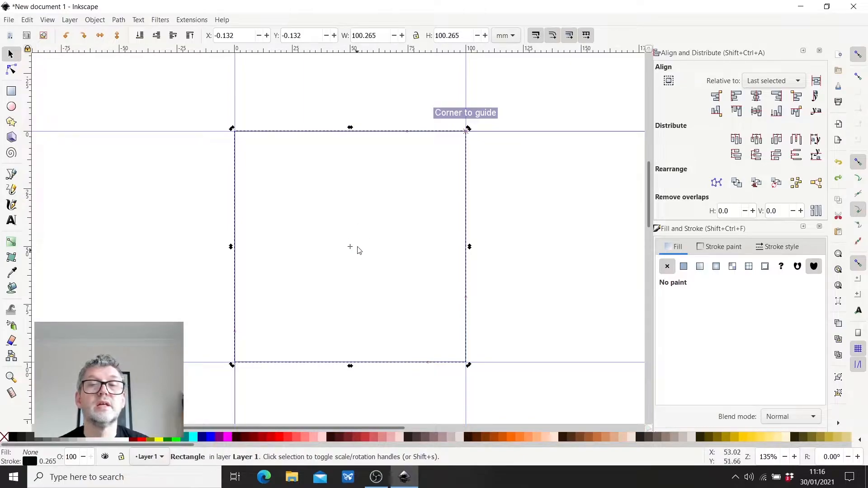
pyautogui.moveTo(470, 246); pyautogui.dragTo(463, 220)
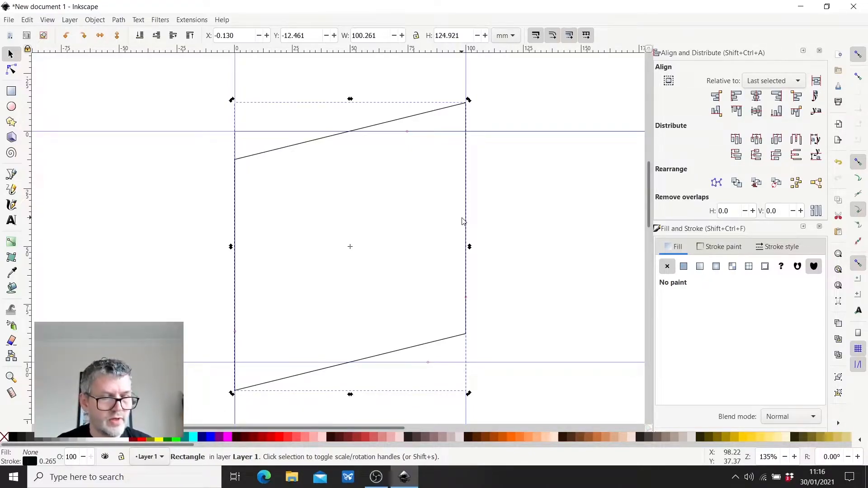
pyautogui.hotkey('ctrl', 'z')
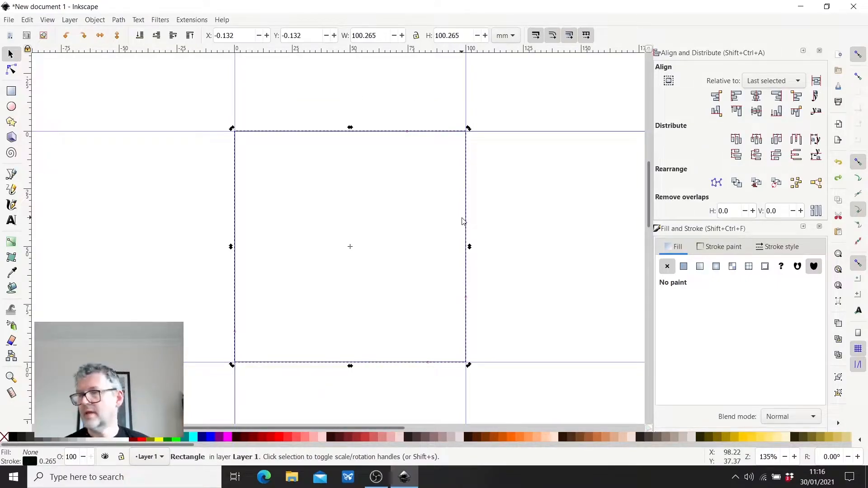
# - Draw a circle with a 50 mm radius inside the square, snapped between the guide intersections at 0,0 and 100,100 mm
pyautogui.click(16, 58)
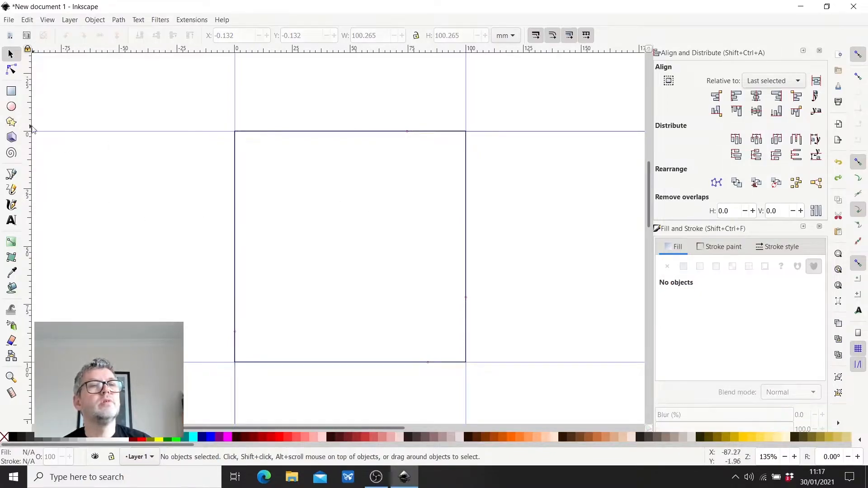
pyautogui.click(12, 107)
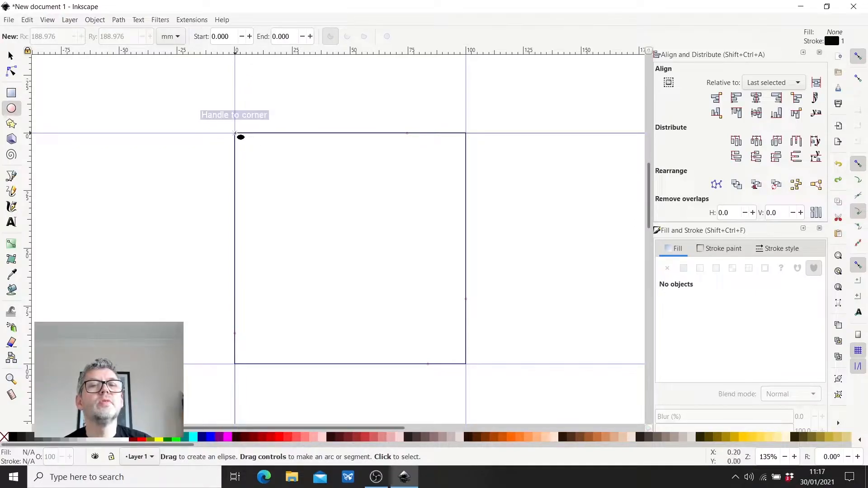
pyautogui.moveTo(235, 133); pyautogui.dragTo(466, 364)
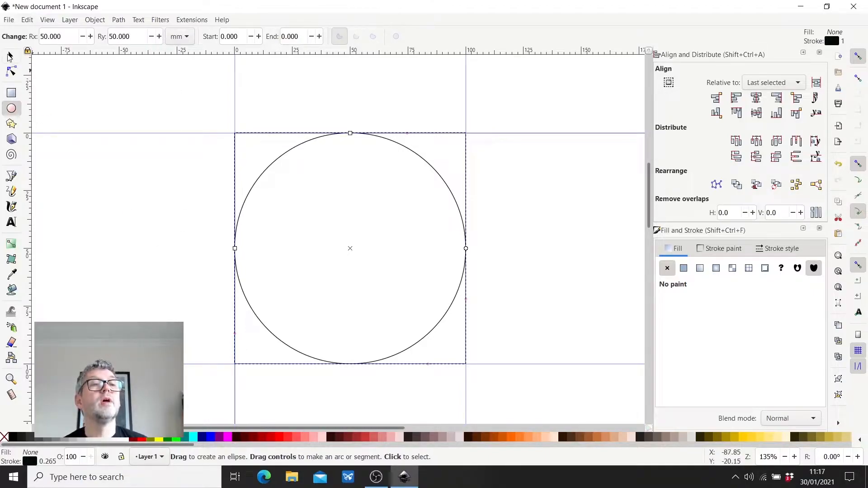
pyautogui.click(11, 55)
pyautogui.click(145, 230)
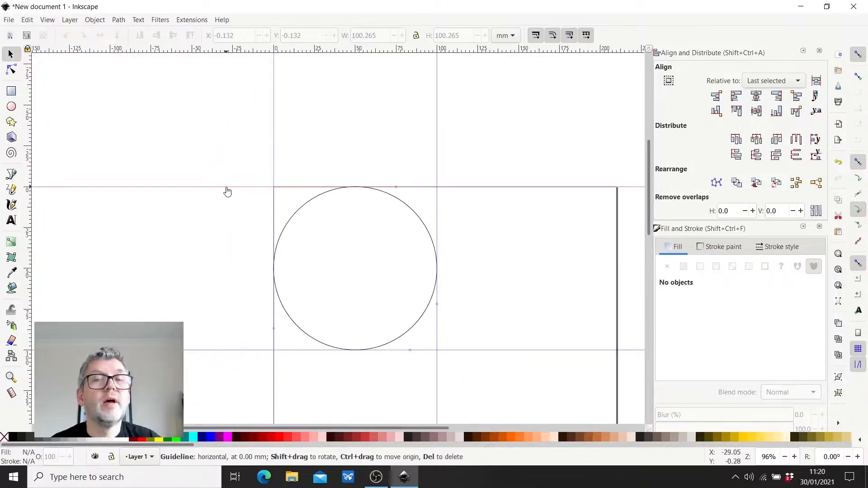
# - Delete the two horizontal and two vertical guides around the circle
pyautogui.press('Delete')
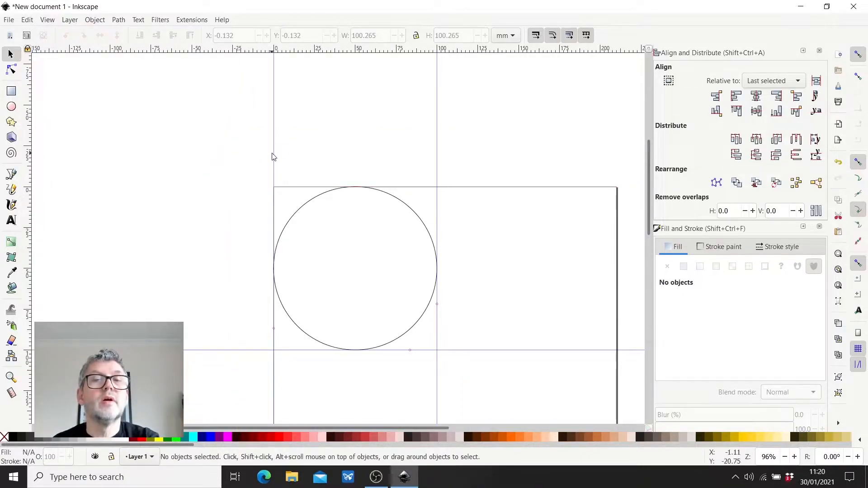
pyautogui.press('Delete')
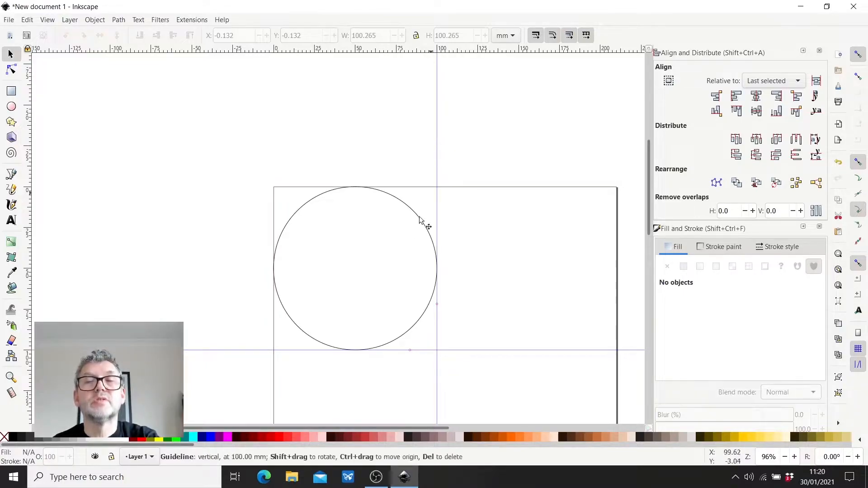
pyautogui.press('Delete')
pyautogui.press('Delete')
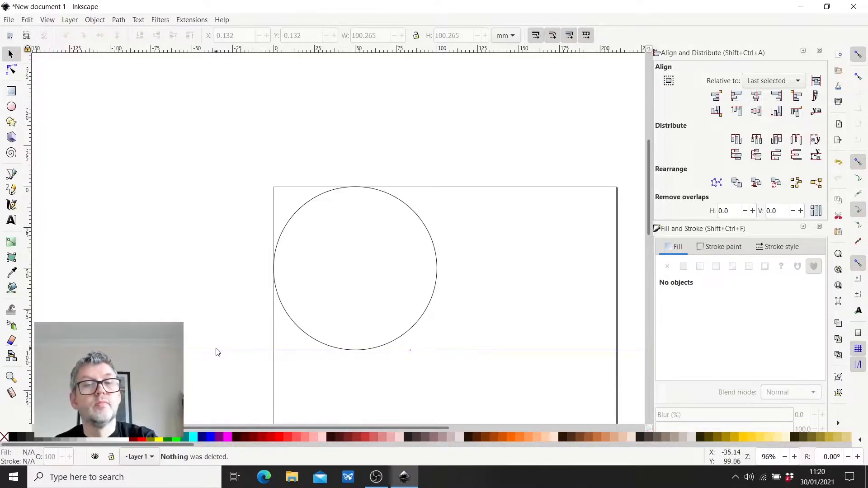
pyautogui.press('Delete')
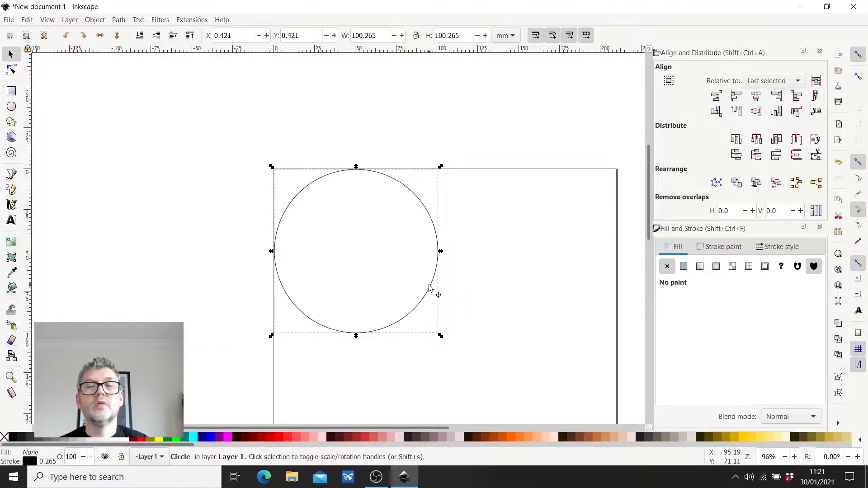
# - Try moving the circle about 49 mm across and 27 mm down the page, and undo the move
pyautogui.moveTo(429, 288); pyautogui.dragTo(511, 337)
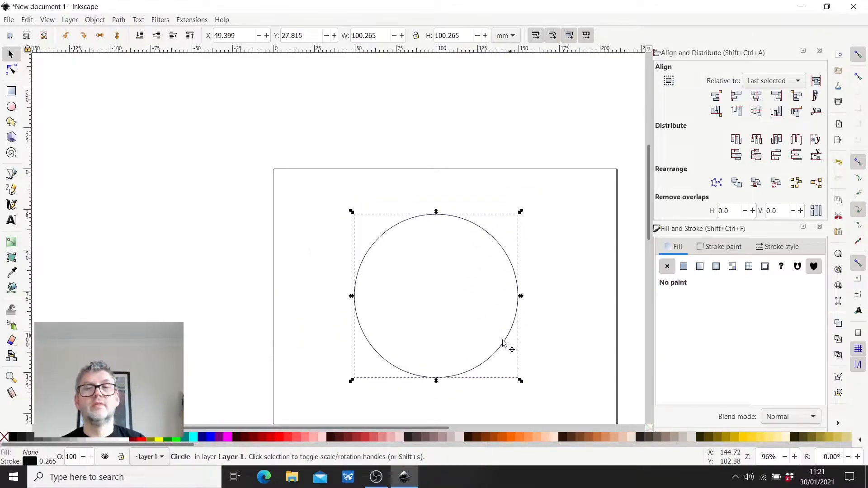
pyautogui.click(316, 325)
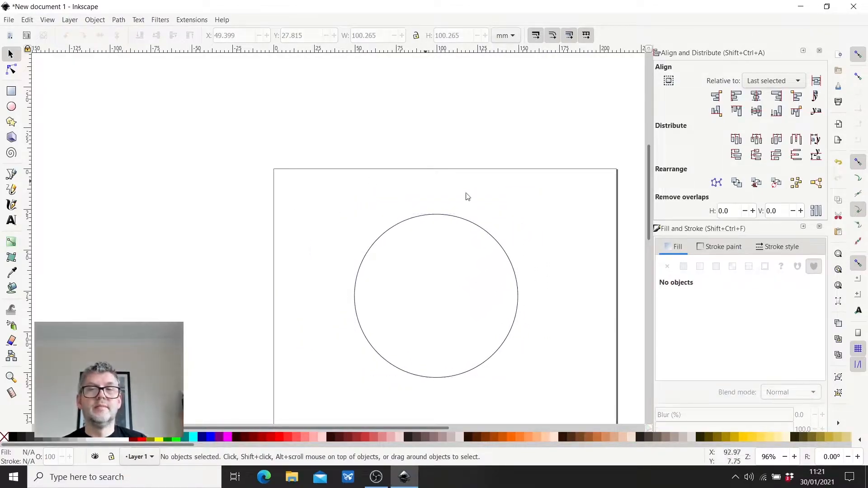
pyautogui.hotkey('ctrl', 'z')
# - Draw a tiny circle of about 0.08 mm radius on the large circle's centre point as a centre mark
pyautogui.press('e')
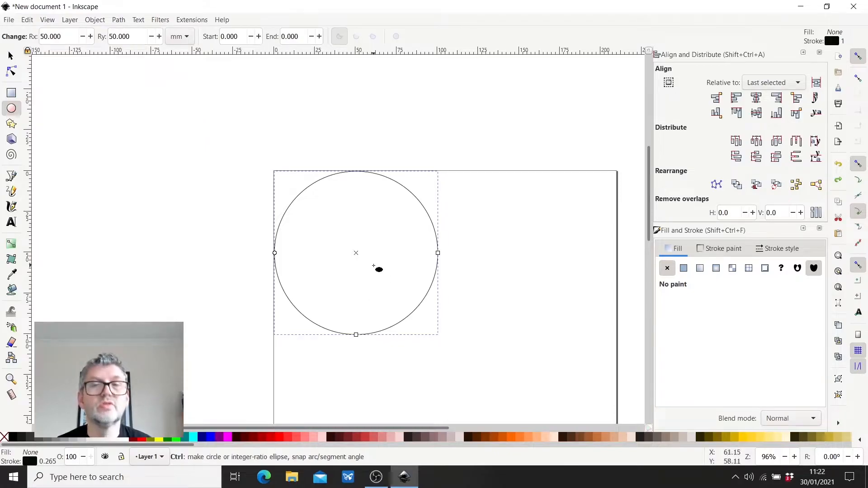
pyautogui.keyDown('ctrl'); pyautogui.scroll(1, 362, 246); pyautogui.keyUp('ctrl')
pyautogui.keyDown('ctrl'); pyautogui.scroll(11, 362, 246); pyautogui.keyUp('ctrl')
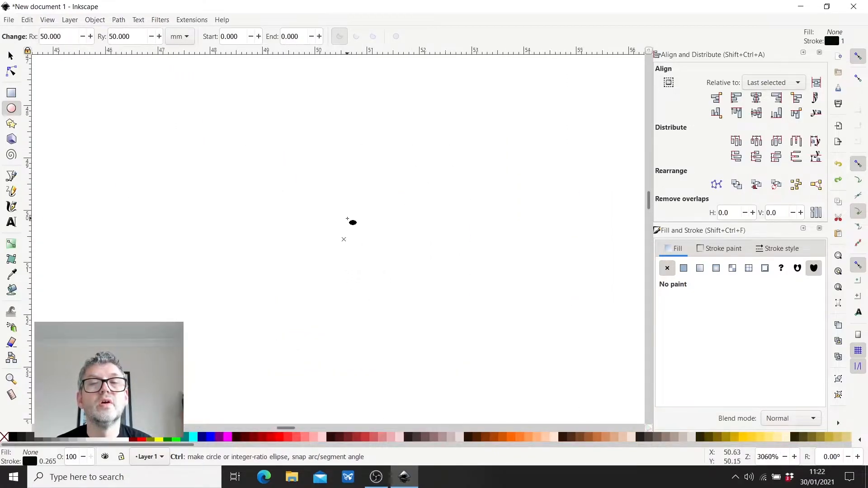
pyautogui.keyDown('ctrl'); pyautogui.scroll(1, 347, 247); pyautogui.keyUp('ctrl')
pyautogui.moveTo(315, 234); pyautogui.dragTo(350, 277)
pyautogui.click(425, 324)
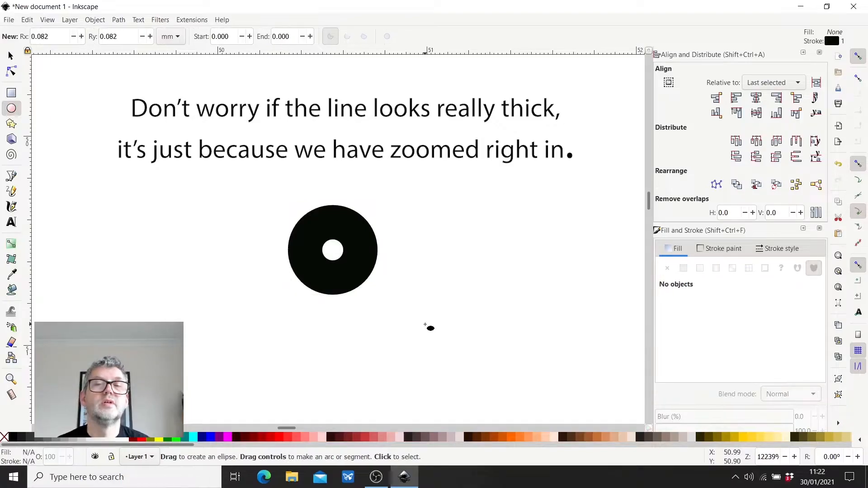
pyautogui.keyDown('ctrl'); pyautogui.scroll(-20, 313, 318); pyautogui.keyUp('ctrl')
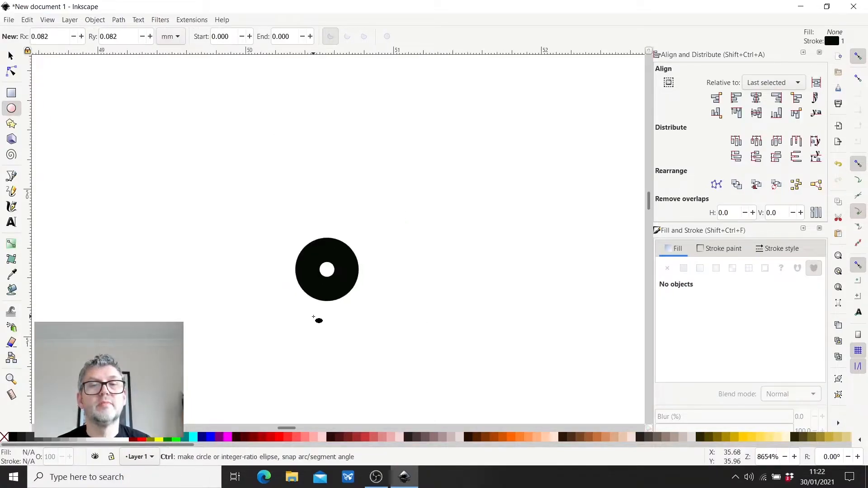
pyautogui.keyDown('ctrl'); pyautogui.scroll(5, 307, 326); pyautogui.keyUp('ctrl')
pyautogui.keyDown('ctrl'); pyautogui.scroll(-7, 305, 322); pyautogui.keyUp('ctrl')
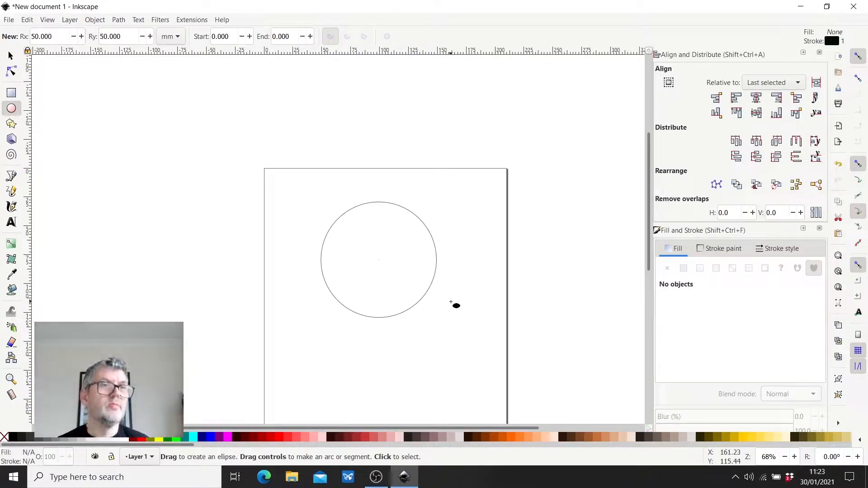
# - Add the text "Smart Citizens" just below the circle and set its font style to Bold
pyautogui.click(11, 223)
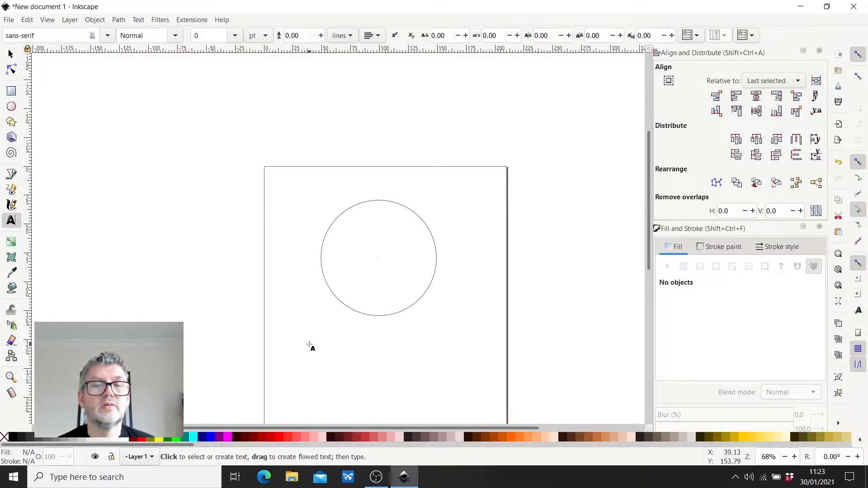
pyautogui.click(314, 334)
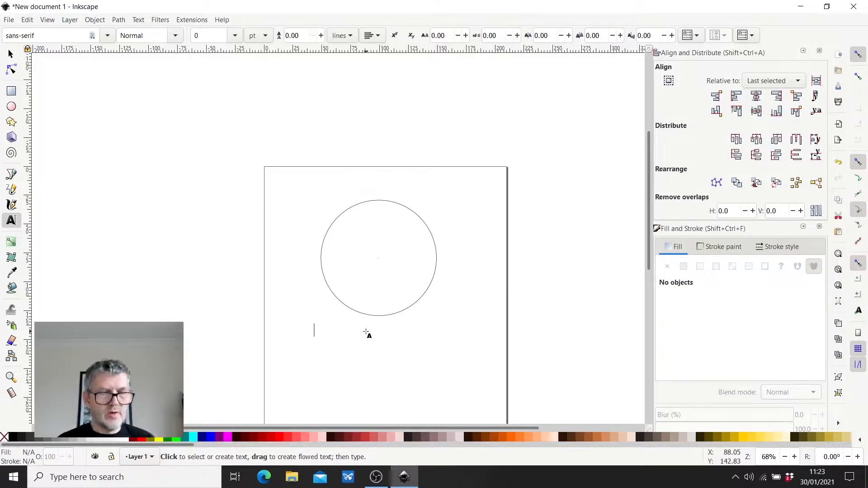
pyautogui.write('S')
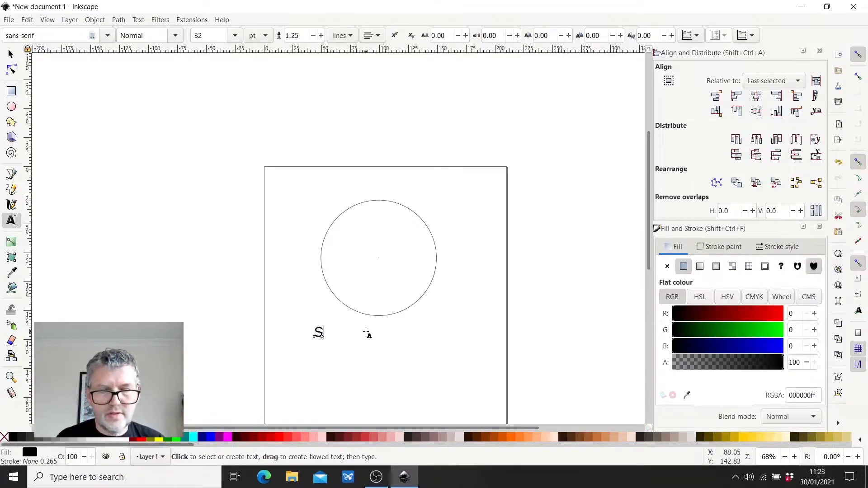
pyautogui.write('mart C')
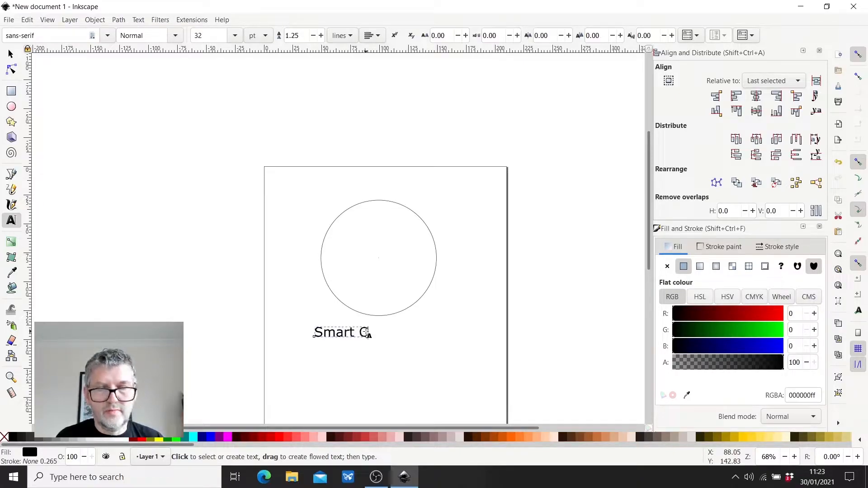
pyautogui.write('itizens')
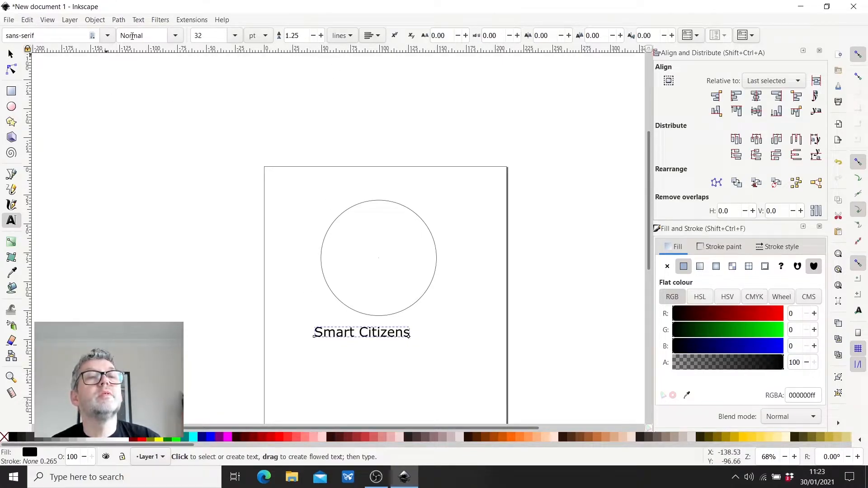
pyautogui.click(176, 36)
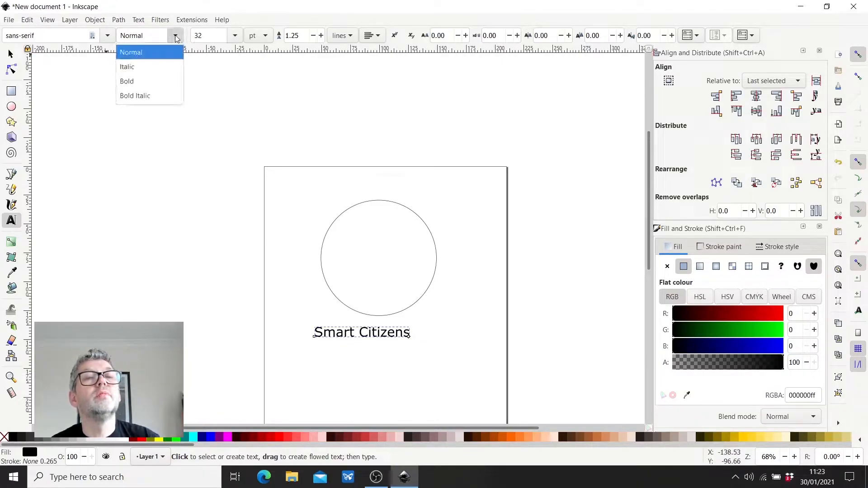
pyautogui.click(125, 82)
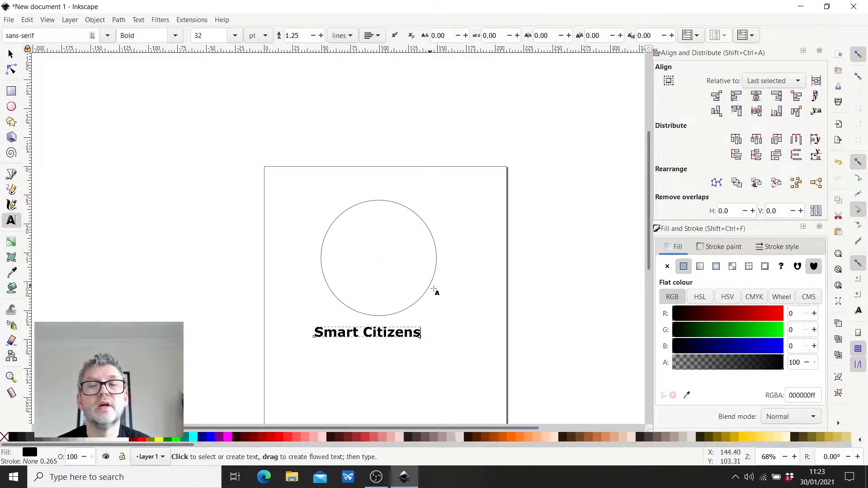
# - Select the "Smart Citizens" text together with the large circle and put the text on the circle's path
pyautogui.click(11, 54)
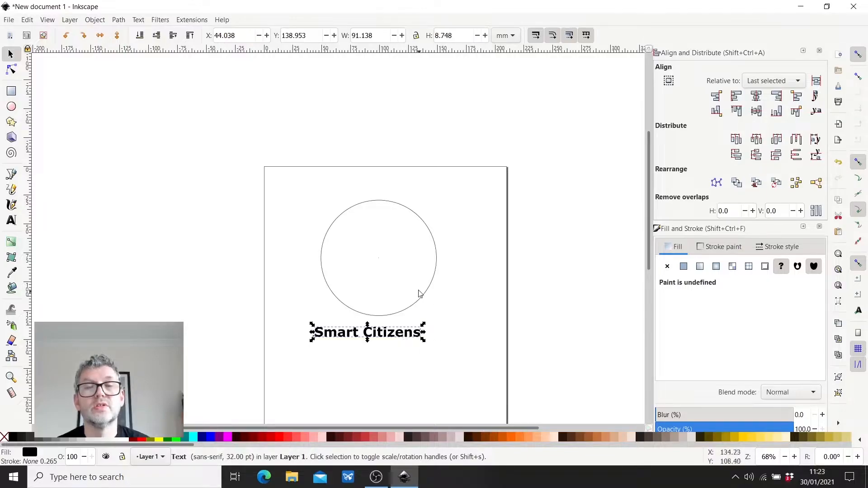
pyautogui.press('shift')
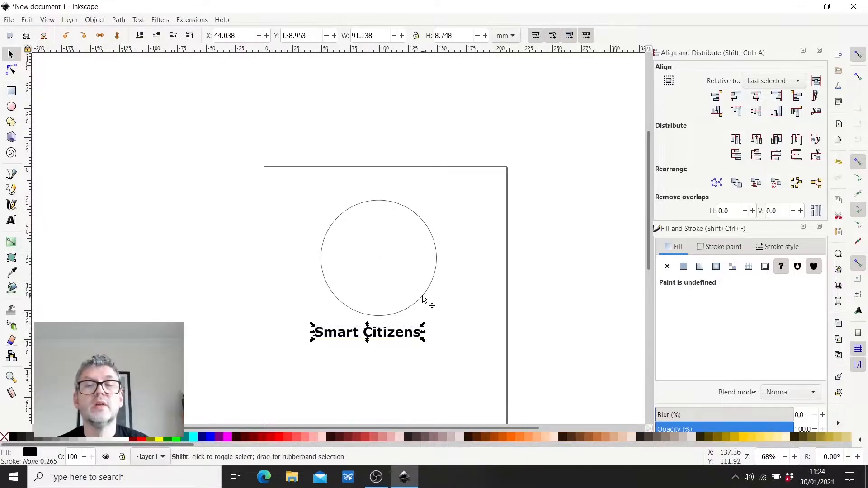
pyautogui.keyDown('shift'); pyautogui.click(424, 299); pyautogui.keyUp('shift')
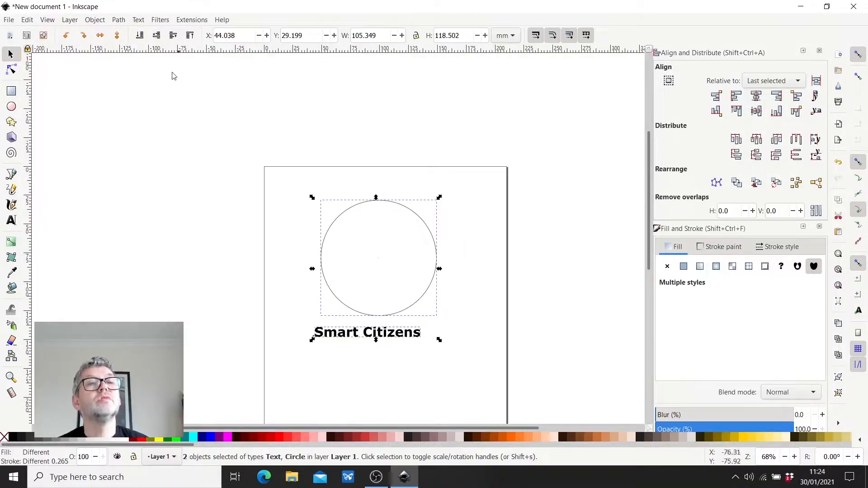
pyautogui.click(118, 20)
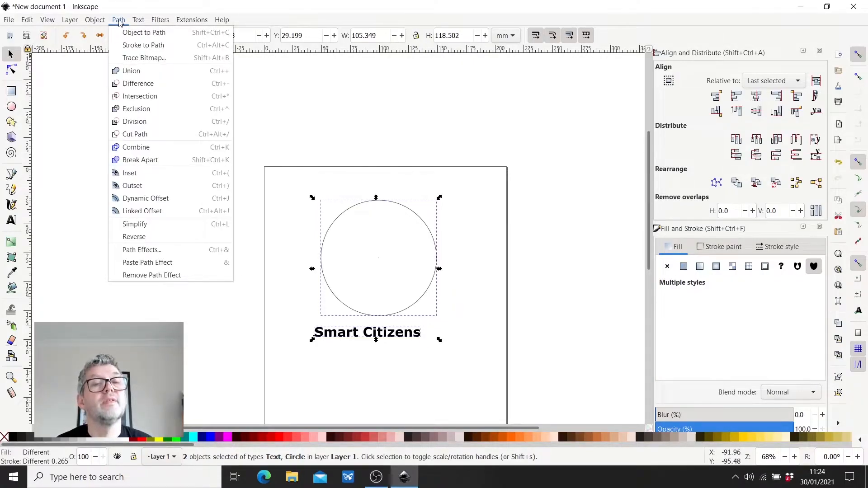
pyautogui.moveTo(137, 22)
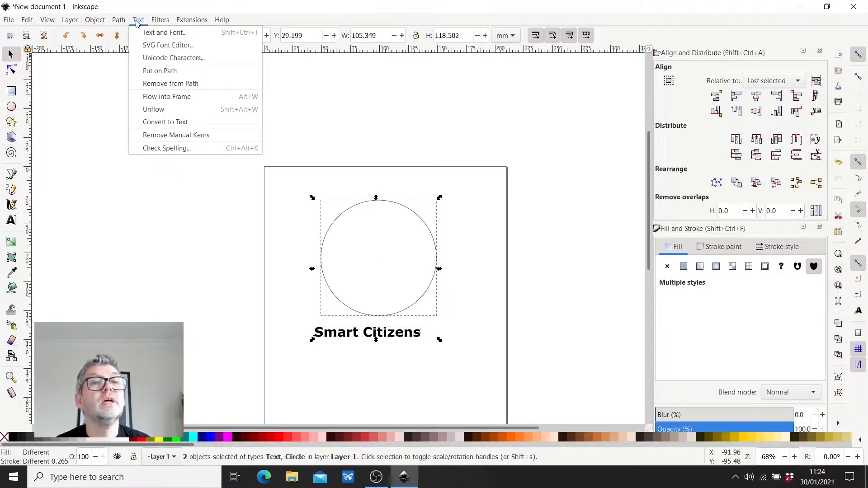
pyautogui.click(158, 72)
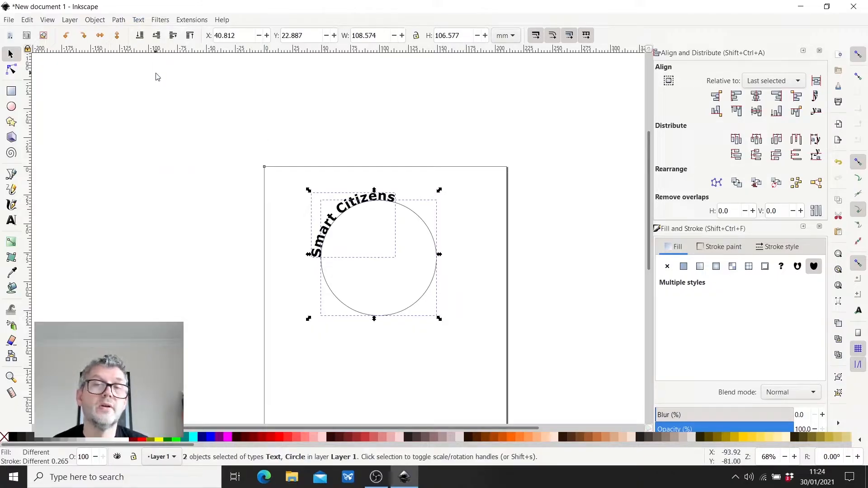
pyautogui.click(125, 277)
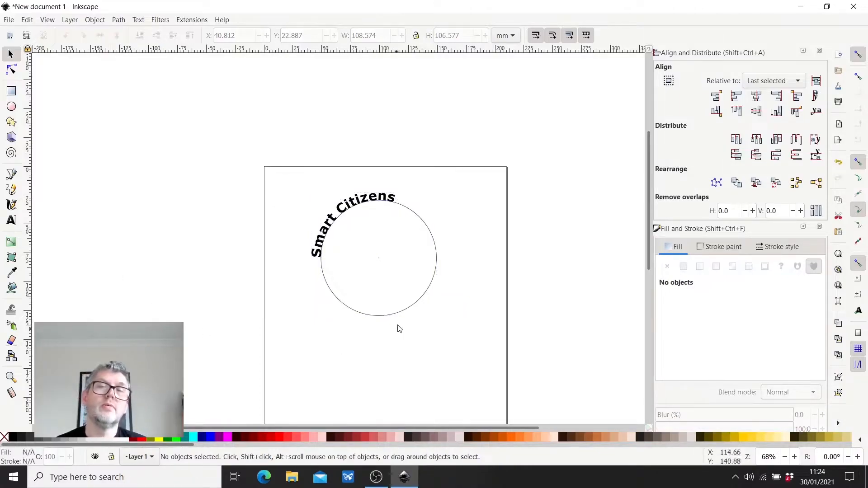
# - Try rotating the curved text counterclockwise about its own centre, and undo the rotation
pyautogui.click(351, 207)
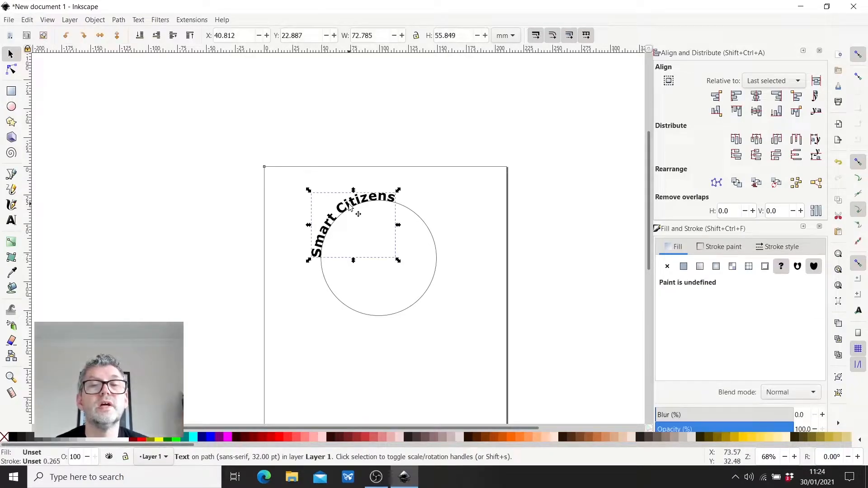
pyautogui.click(352, 204)
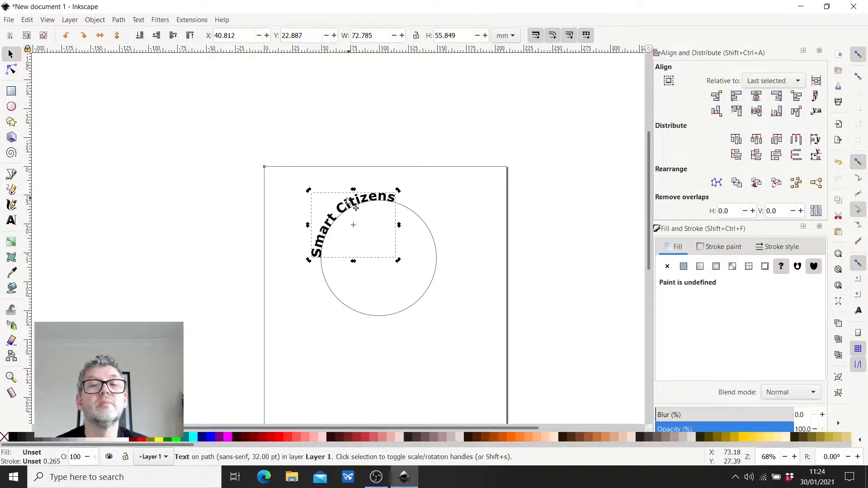
pyautogui.moveTo(307, 193); pyautogui.dragTo(289, 216)
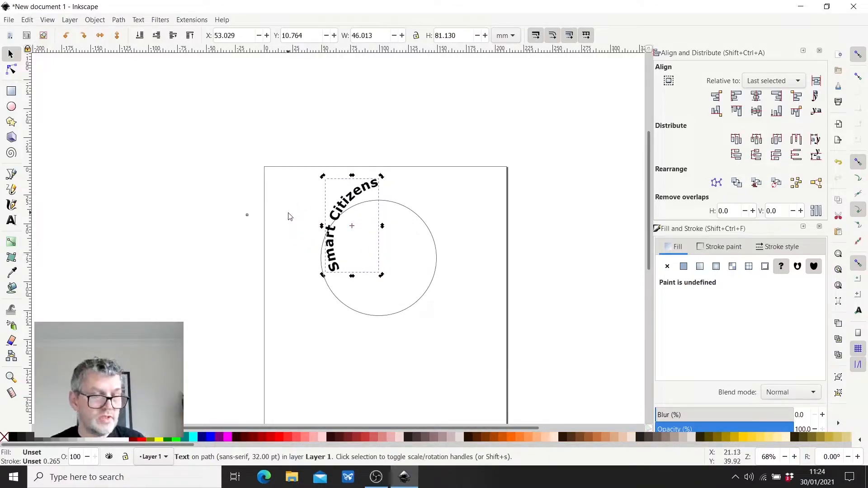
pyautogui.hotkey('ctrl', 'z')
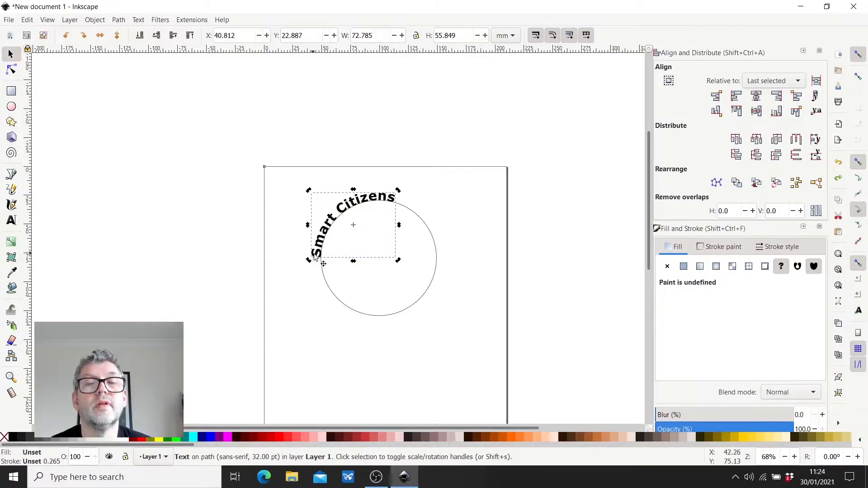
# - Move the rotation centre of the curved "Smart Citizens" text onto the small centre mark of the large circle
pyautogui.moveTo(355, 226); pyautogui.dragTo(377, 257)
pyautogui.keyDown('ctrl'); pyautogui.scroll(6, 375, 257); pyautogui.keyUp('ctrl')
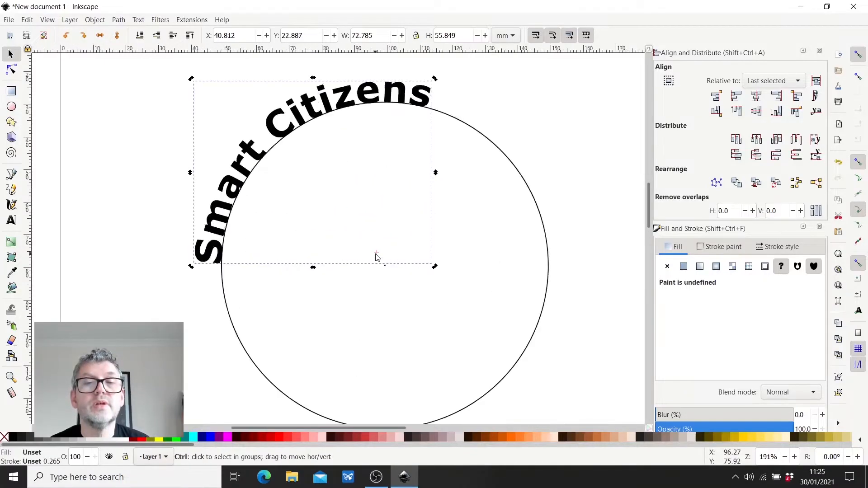
pyautogui.keyDown('ctrl'); pyautogui.scroll(2, 398, 311); pyautogui.keyUp('ctrl')
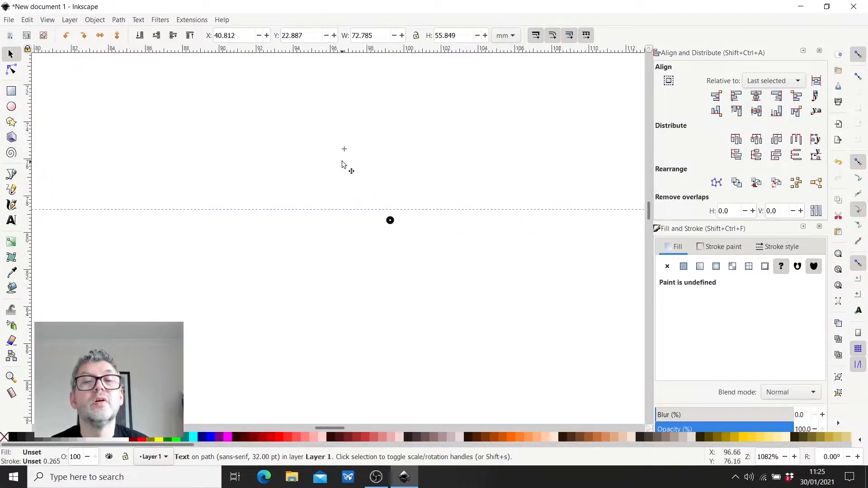
pyautogui.moveTo(345, 153); pyautogui.dragTo(390, 221)
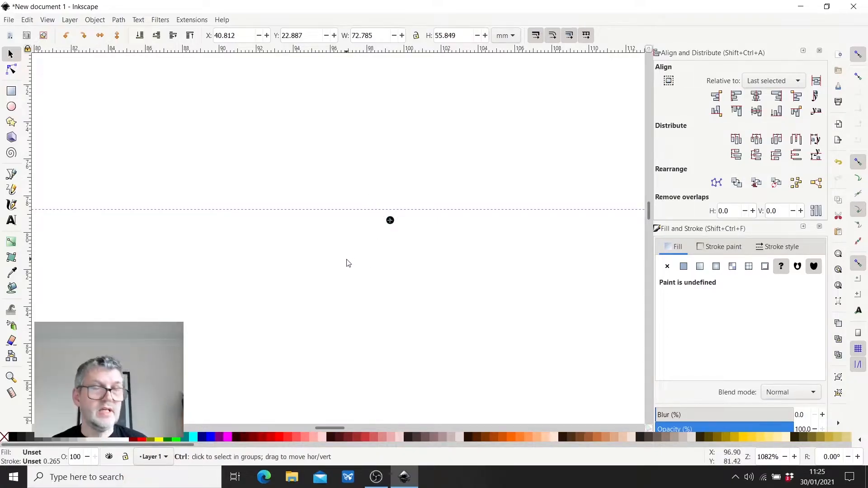
pyautogui.keyDown('ctrl'); pyautogui.scroll(3, 348, 263); pyautogui.keyUp('ctrl')
pyautogui.keyDown('ctrl'); pyautogui.scroll(-9, 348, 263); pyautogui.keyUp('ctrl')
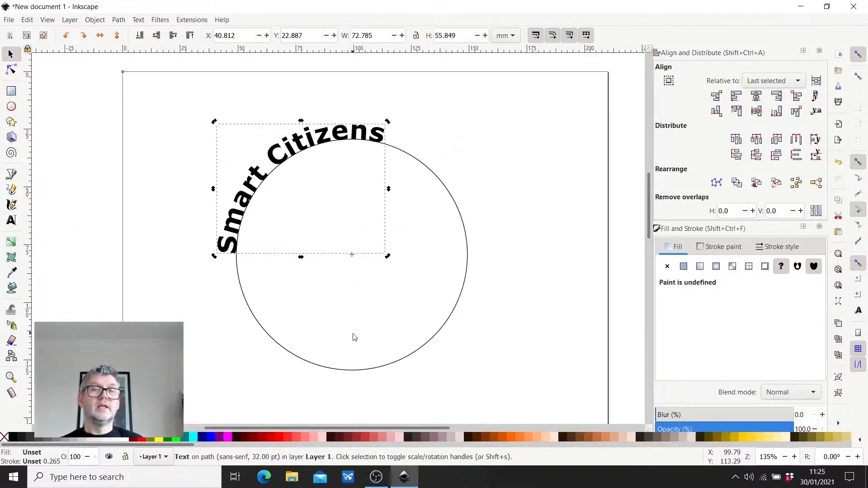
# - Rotate the "Smart Citizens" text about 37° clockwise around the circle's centre so it sits centred over the top
pyautogui.moveTo(213, 120); pyautogui.dragTo(332, 135)
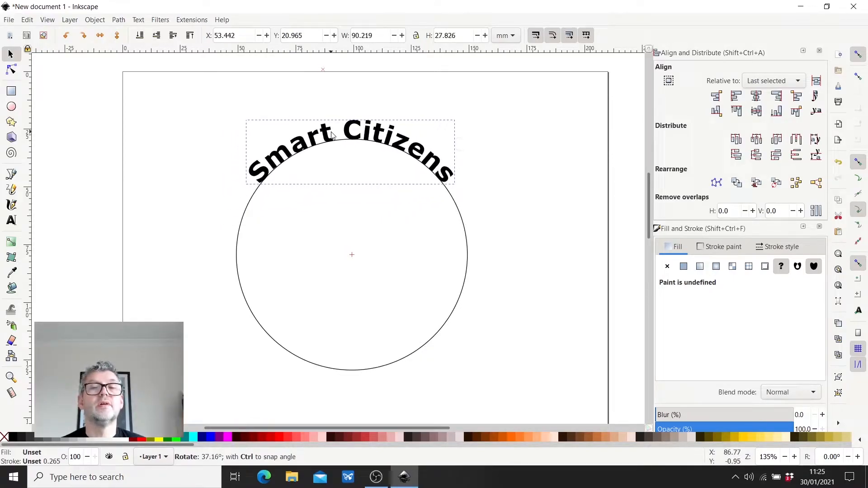
pyautogui.moveTo(332, 134); pyautogui.dragTo(330, 135)
pyautogui.click(487, 232)
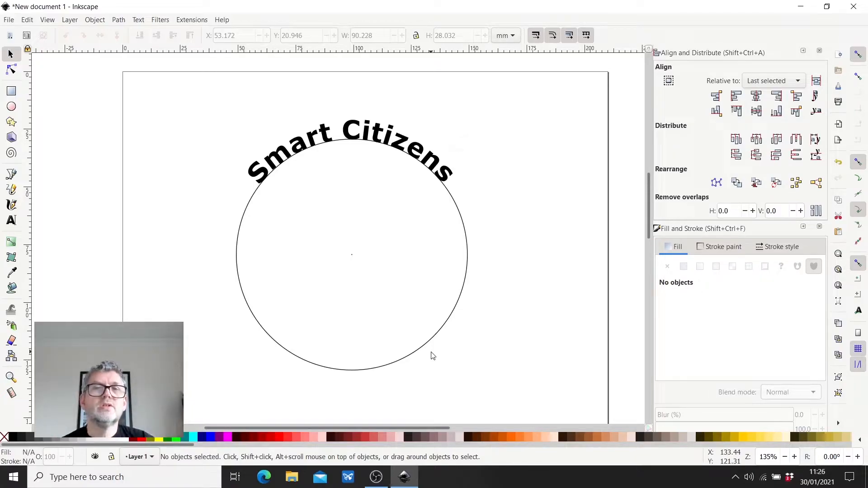
# - Convert the curved "Smart Citizens" text object to a path and deselect it
pyautogui.click(275, 171)
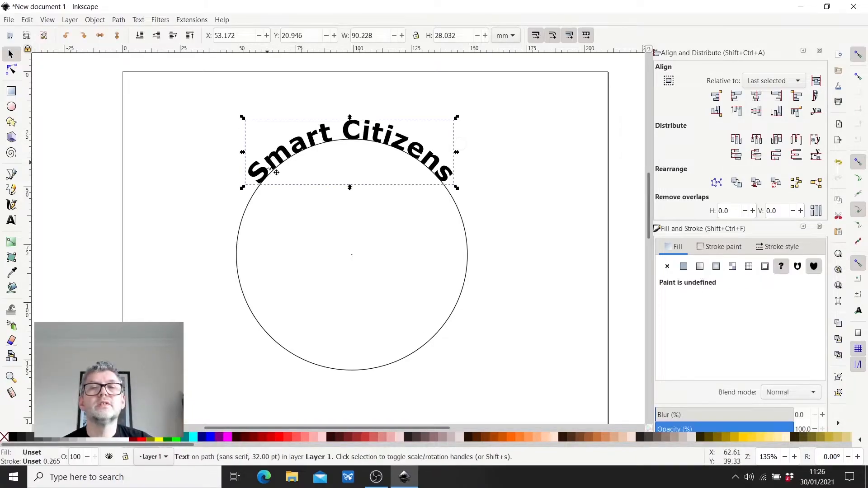
pyautogui.click(119, 20)
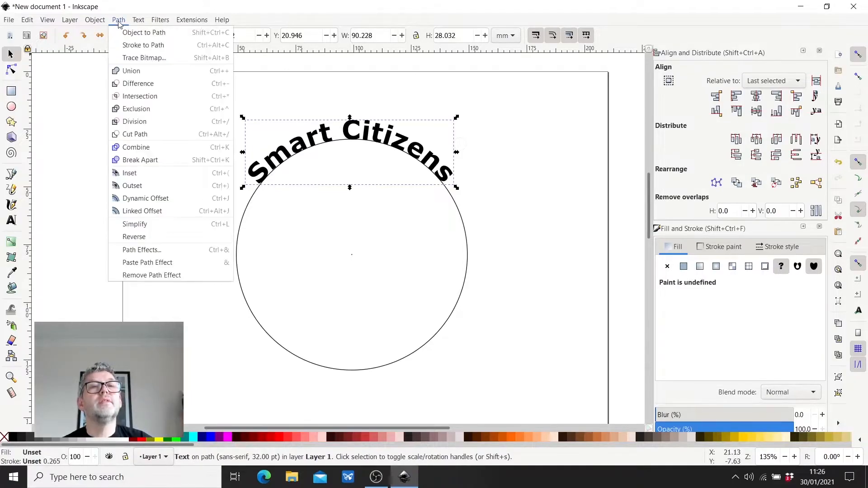
pyautogui.click(143, 35)
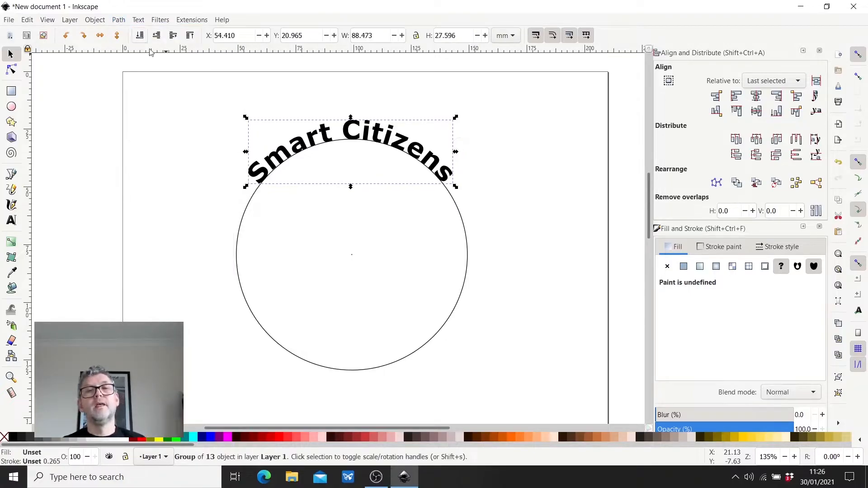
pyautogui.click(198, 173)
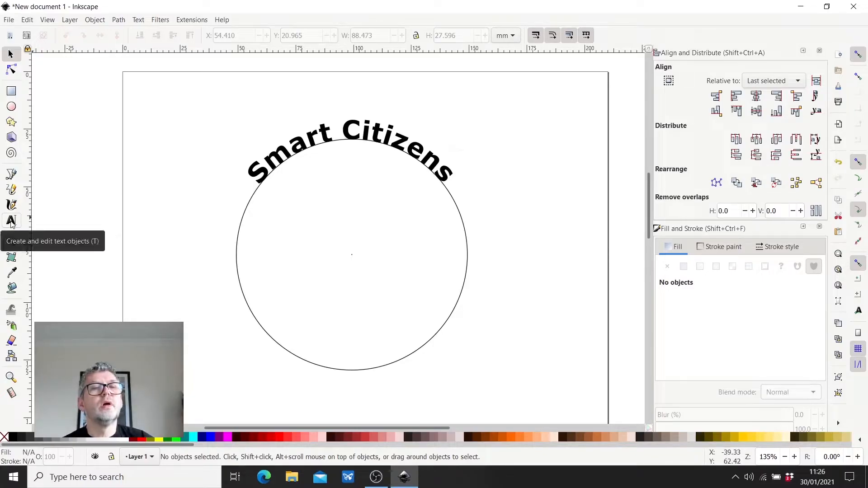
# - Add the text "Programme" just below the large circle and set its font style to Bold
pyautogui.click(11, 223)
pyautogui.moveTo(250, 382); pyautogui.dragTo(251, 384)
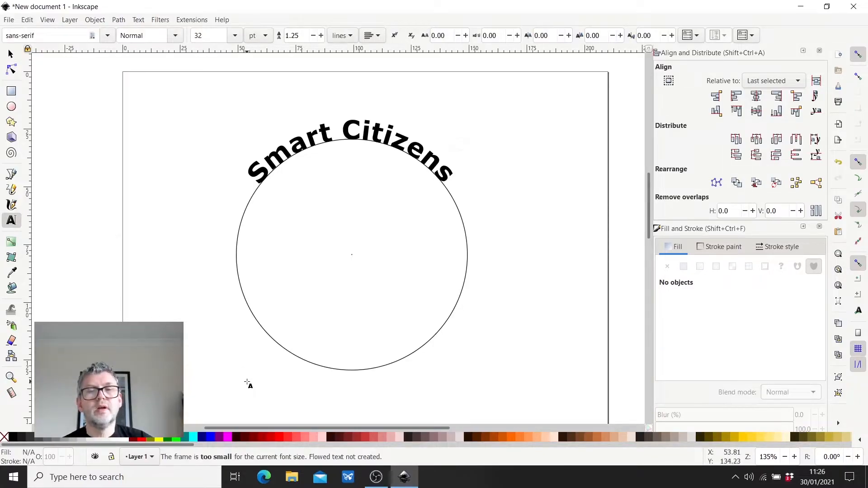
pyautogui.click(267, 389)
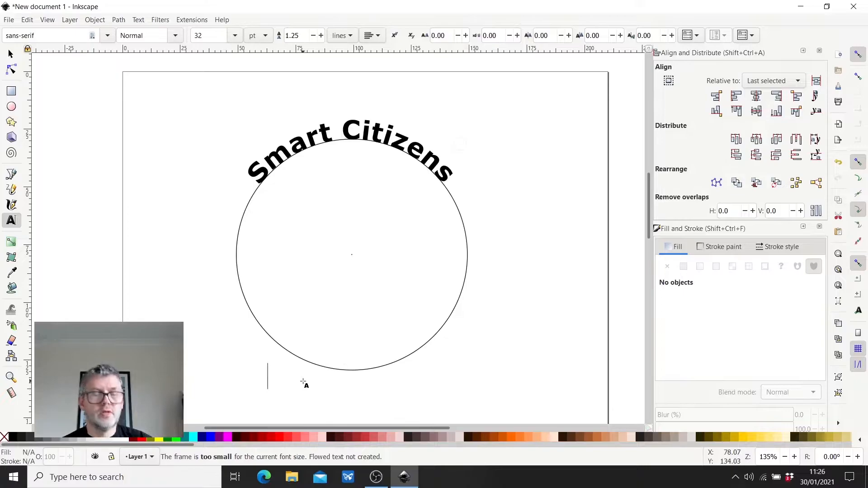
pyautogui.write('Pro')
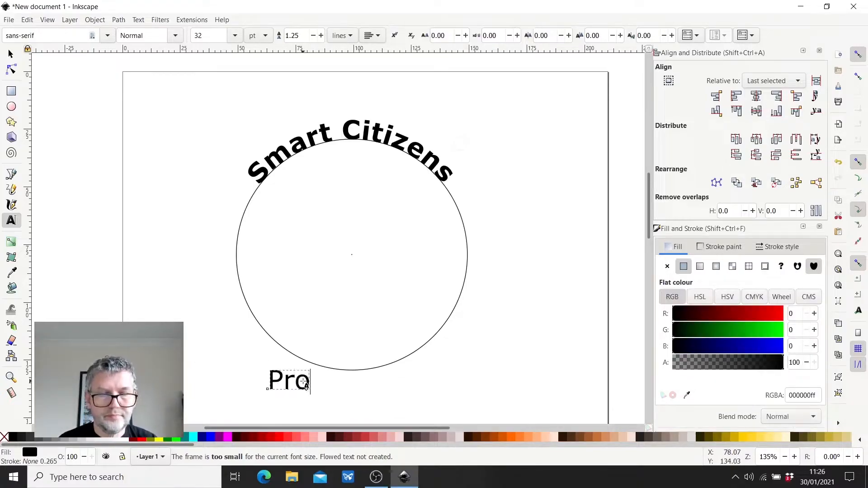
pyautogui.write('gram')
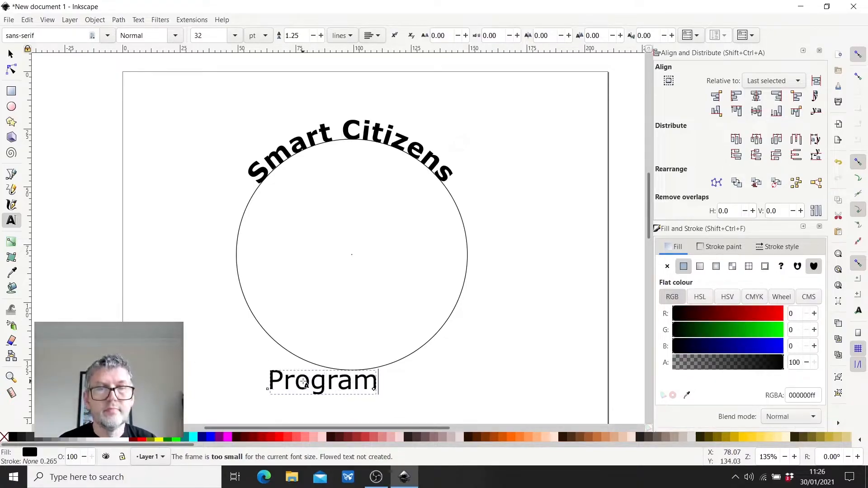
pyautogui.write('me')
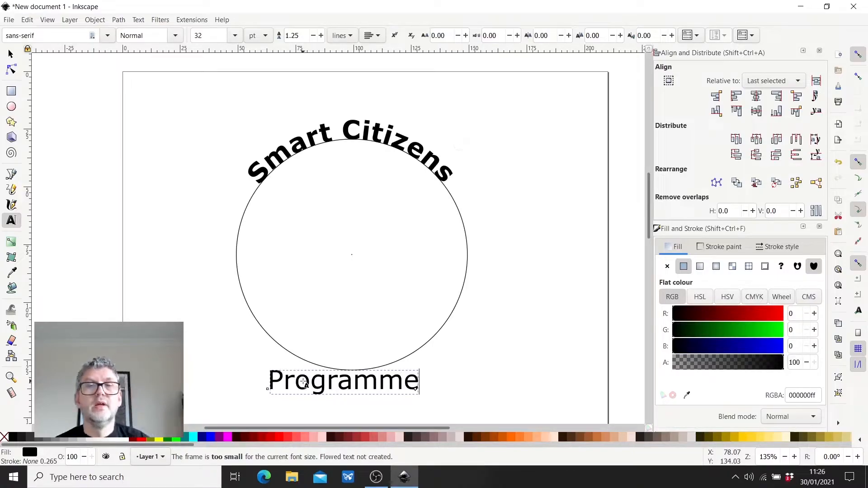
pyautogui.click(175, 38)
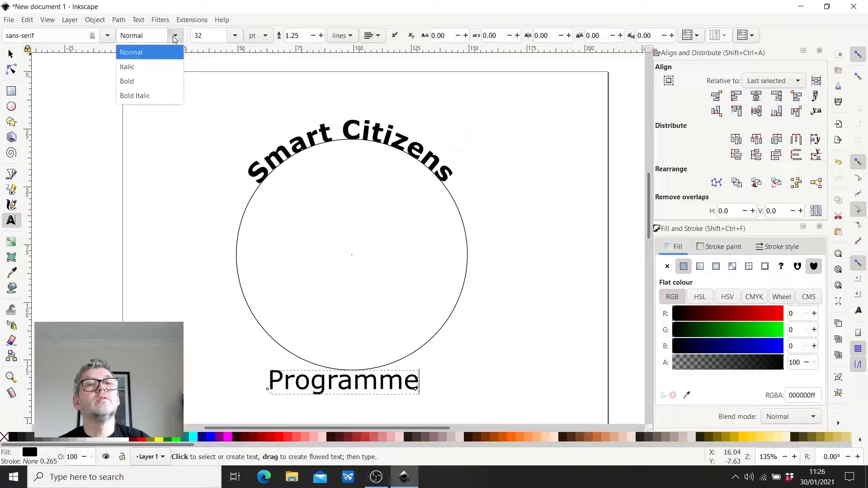
pyautogui.click(127, 81)
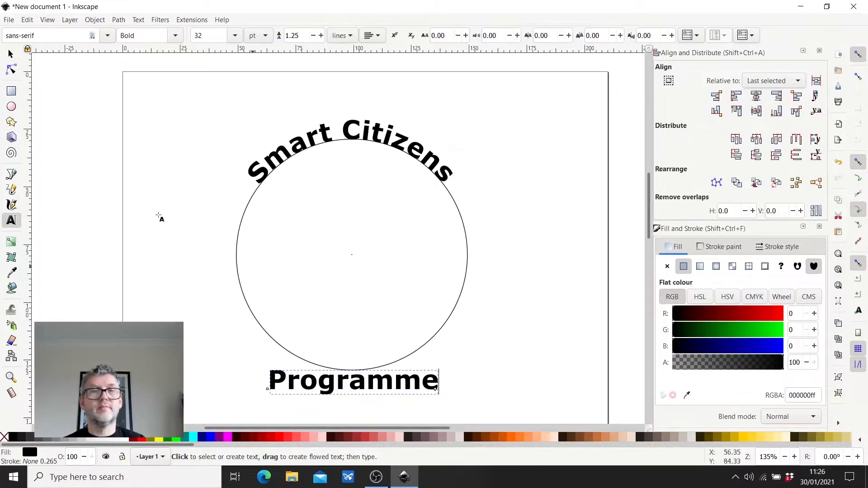
# - Select the "Programme" text together with the large circle, put the text on the circle's path, and clear the selection
pyautogui.press('F1')
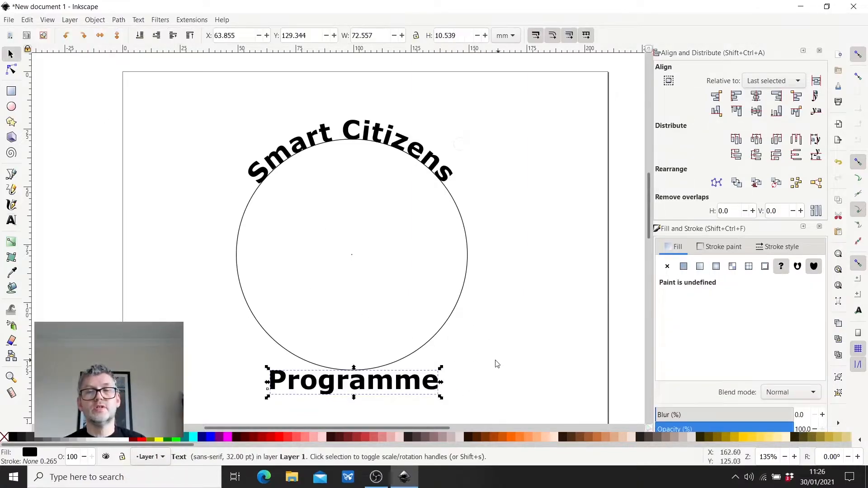
pyautogui.keyDown('shift'); pyautogui.click(459, 304); pyautogui.keyUp('shift')
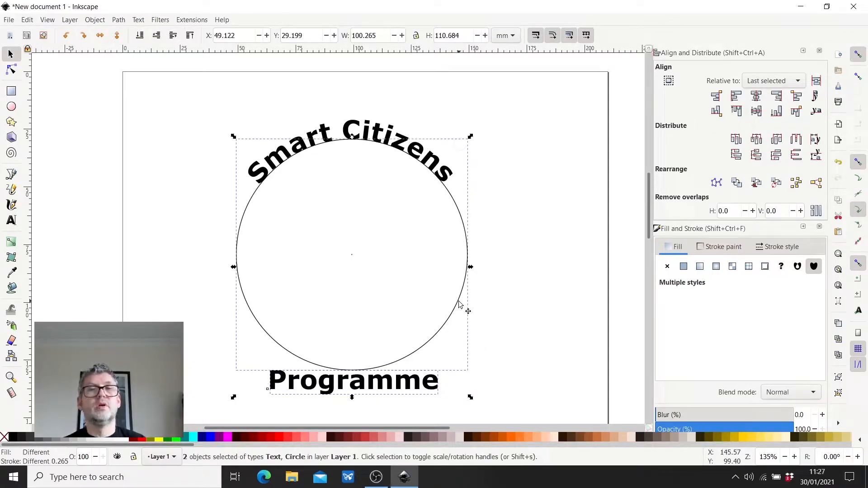
pyautogui.click(139, 20)
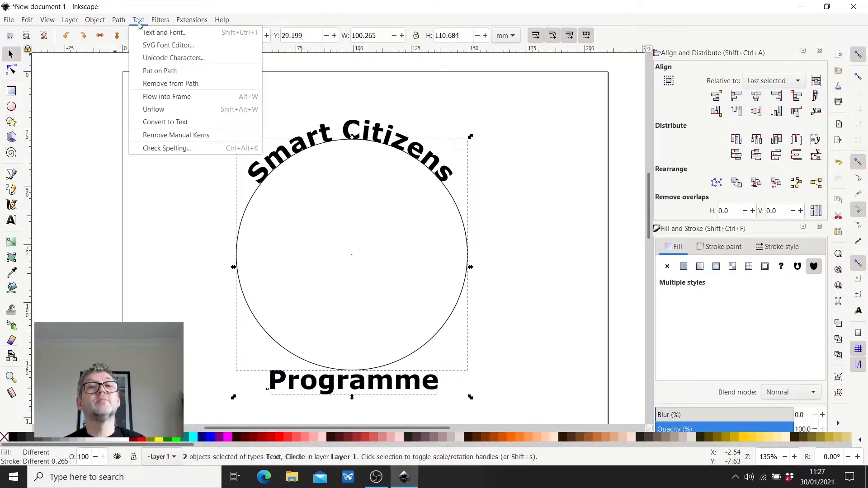
pyautogui.click(161, 71)
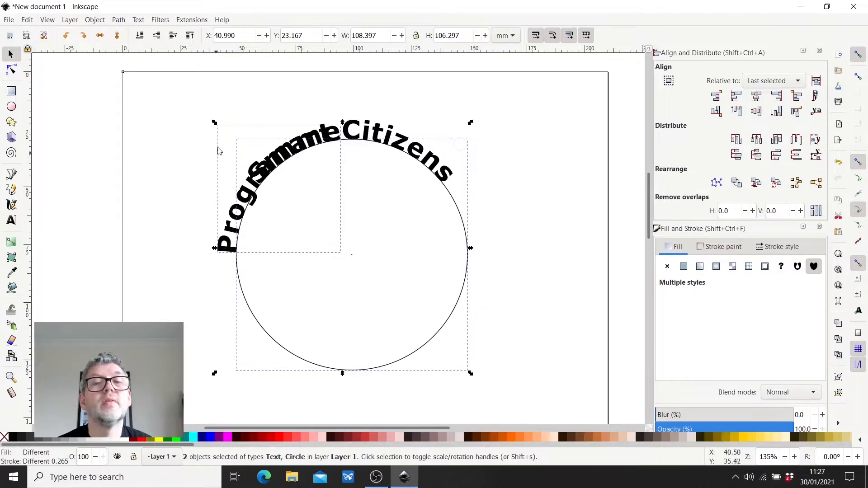
pyautogui.click(150, 224)
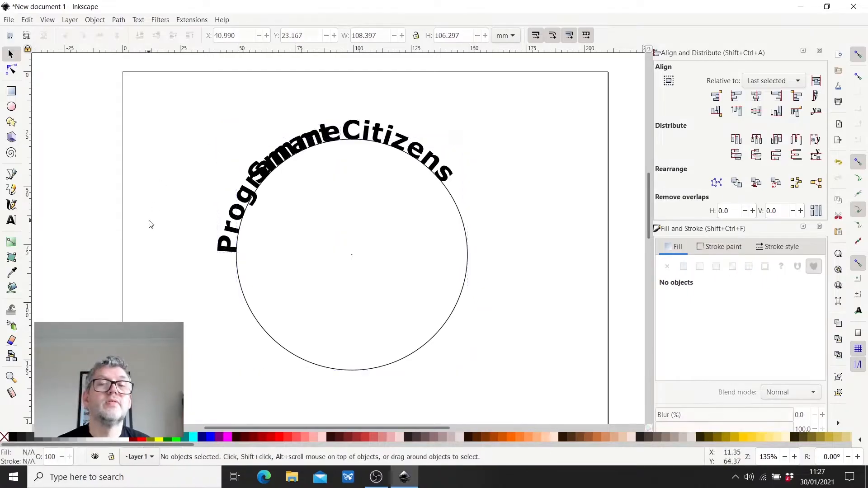
# - Move the rotation centre of the curved "Programme" text onto the large circle's centre mark
pyautogui.click(221, 249)
pyautogui.press('Escape')
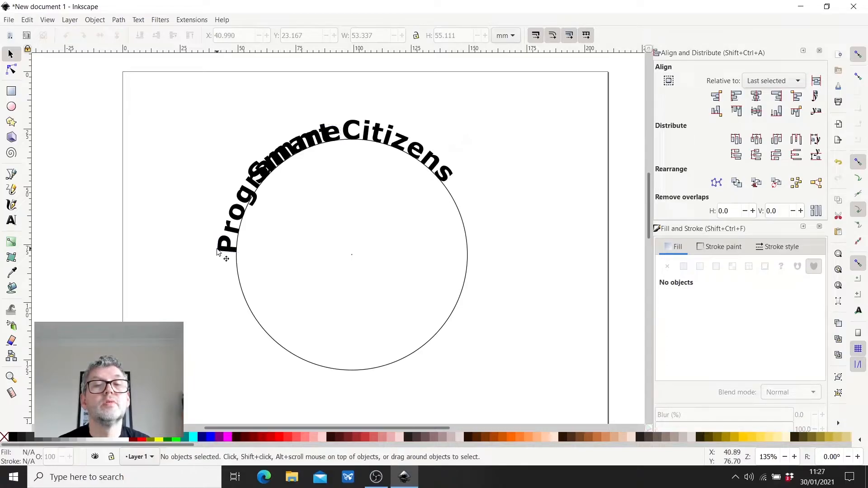
pyautogui.click(236, 238)
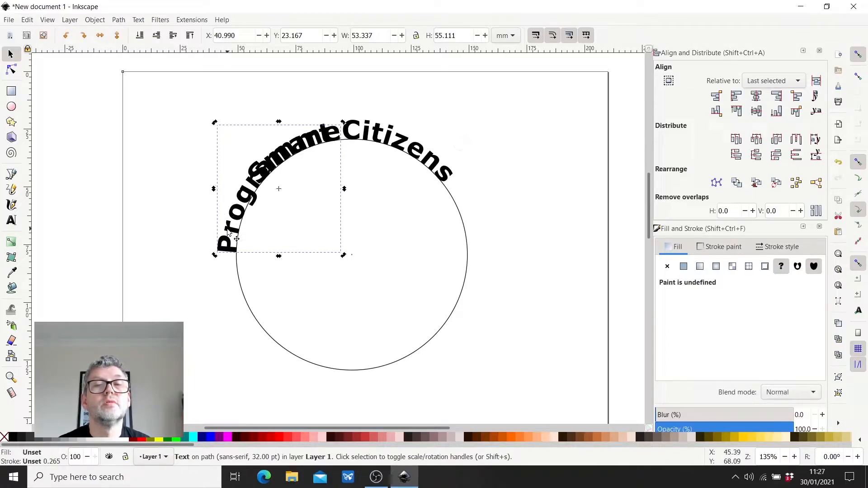
pyautogui.moveTo(280, 189); pyautogui.dragTo(352, 258)
pyautogui.scroll(5, 353, 257)
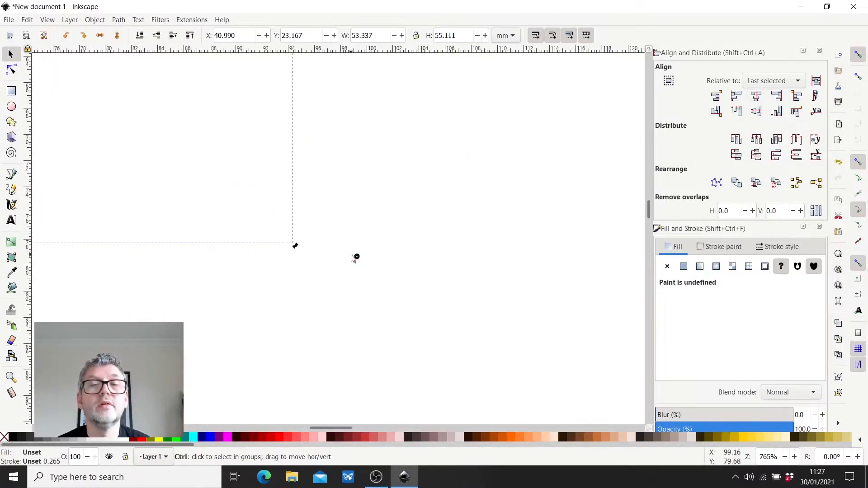
pyautogui.scroll(4, 365, 256)
pyautogui.moveTo(332, 287); pyautogui.dragTo(336, 270)
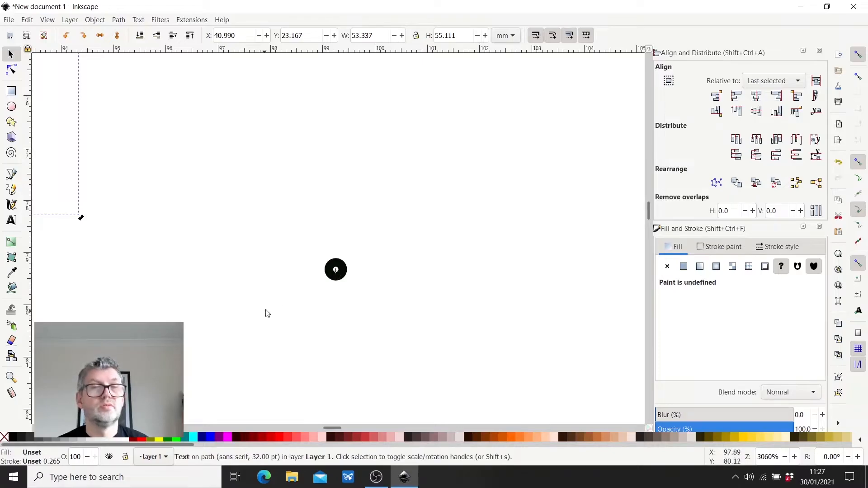
pyautogui.scroll(-2, 295, 298)
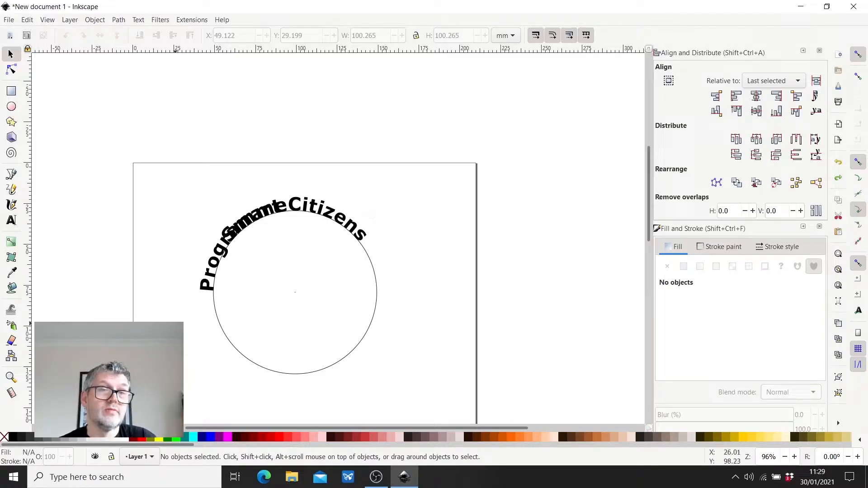
# - Rotate the "Programme" text around the circle's centre to the bottom of the circle and deselect it
pyautogui.click(203, 290)
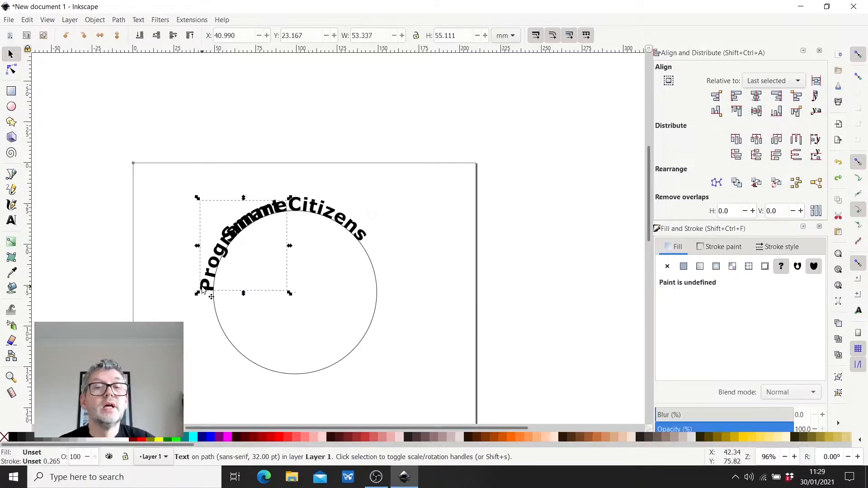
pyautogui.click(202, 289)
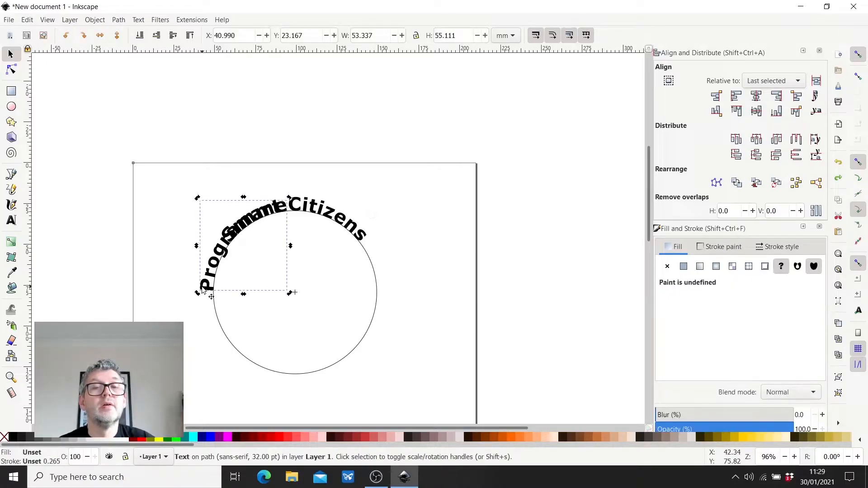
pyautogui.moveTo(197, 198); pyautogui.dragTo(296, 392)
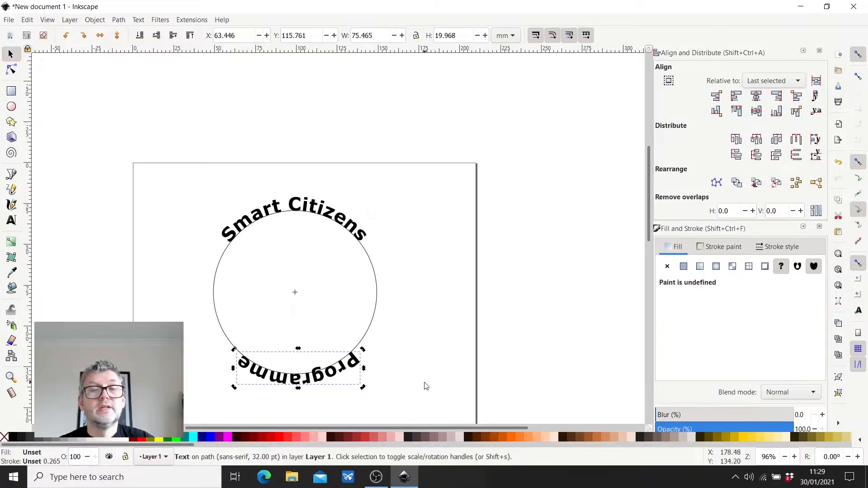
pyautogui.click(424, 384)
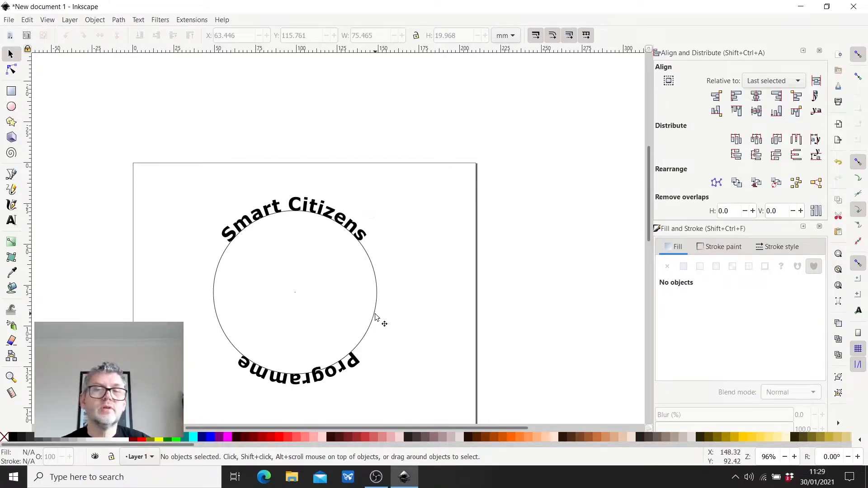
# - Flip the large circle vertically so the "Programme" text runs along the inside of the circle
pyautogui.click(372, 325)
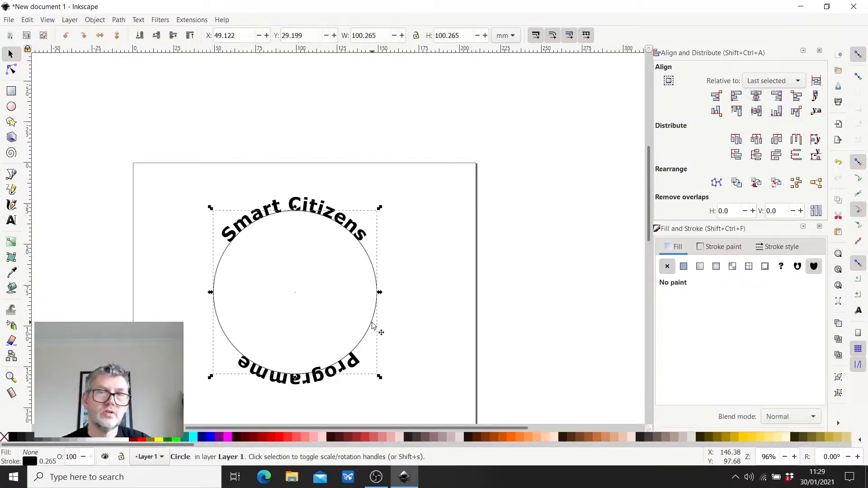
pyautogui.click(117, 37)
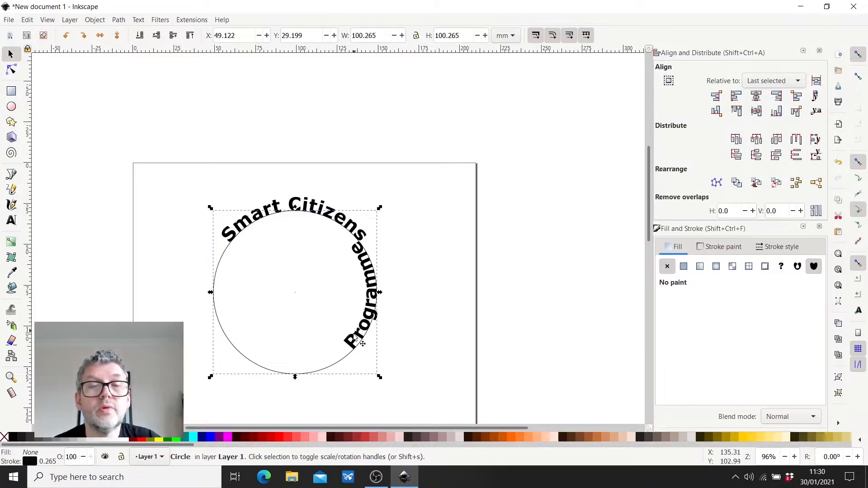
pyautogui.click(77, 171)
# - Select the curved "Programme" text for rotation, try a slight rotation about its current centre, and undo that rotation
pyautogui.click(359, 346)
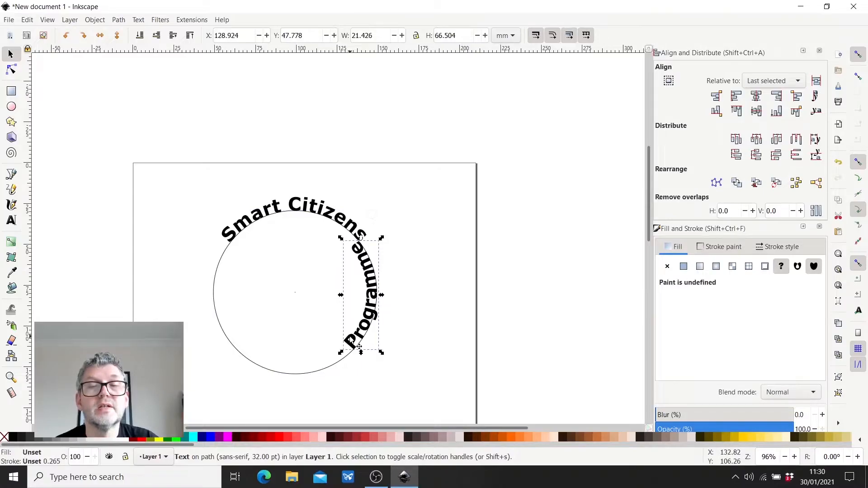
pyautogui.click(359, 346)
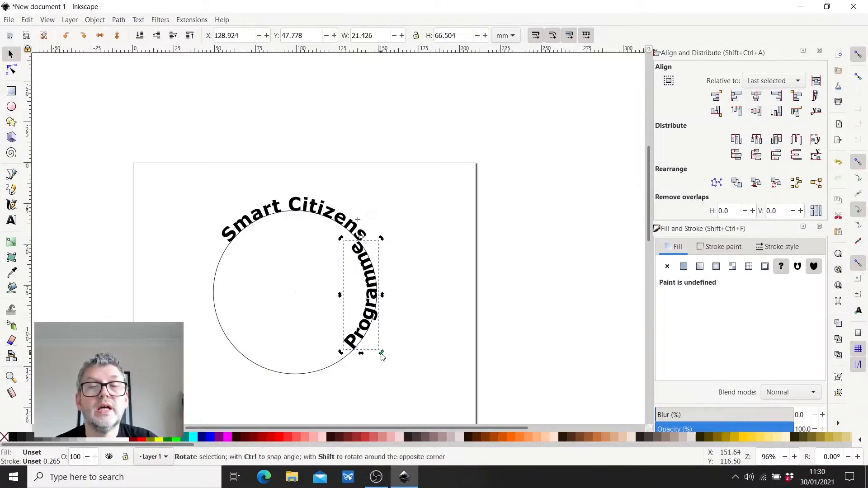
pyautogui.moveTo(381, 354)
pyautogui.mouseDown()
pyautogui.moveTo(372, 361)
pyautogui.moveTo(380, 364)
pyautogui.moveTo(271, 331)
pyautogui.moveTo(317, 358)
pyautogui.moveTo(380, 359)
pyautogui.mouseUp()
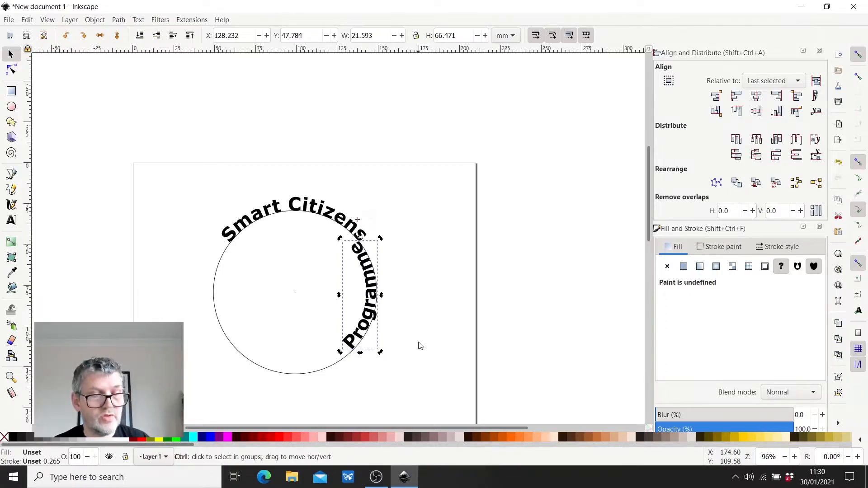
pyautogui.hotkey('ctrl', 'z')
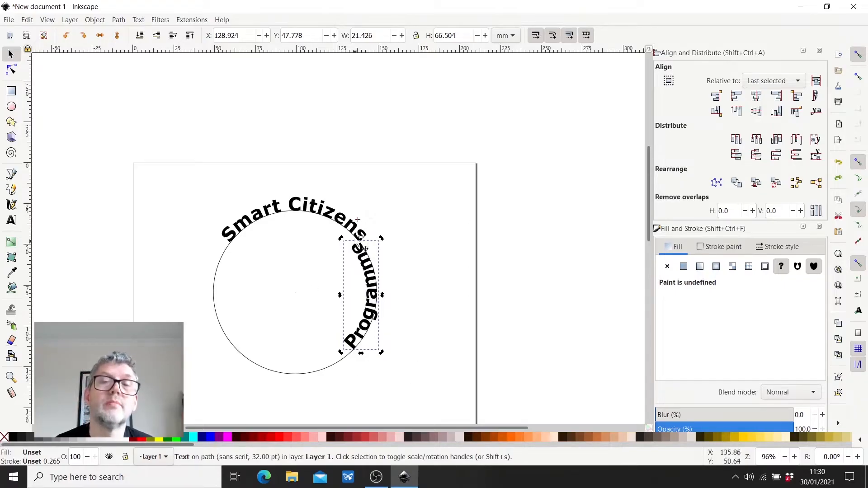
# - Move the rotation centre of the "Programme" text precisely onto the circle's centre mark
pyautogui.moveTo(357, 219); pyautogui.dragTo(296, 295)
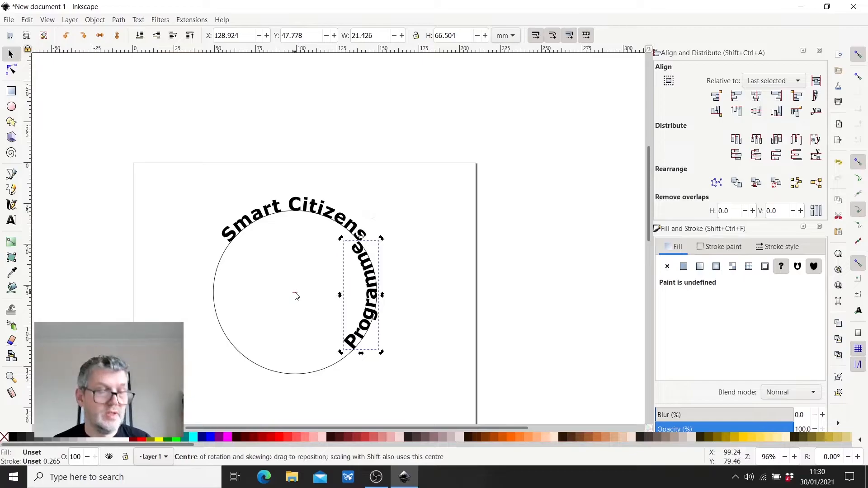
pyautogui.scroll(1, 296, 295)
pyautogui.scroll(9, 296, 295)
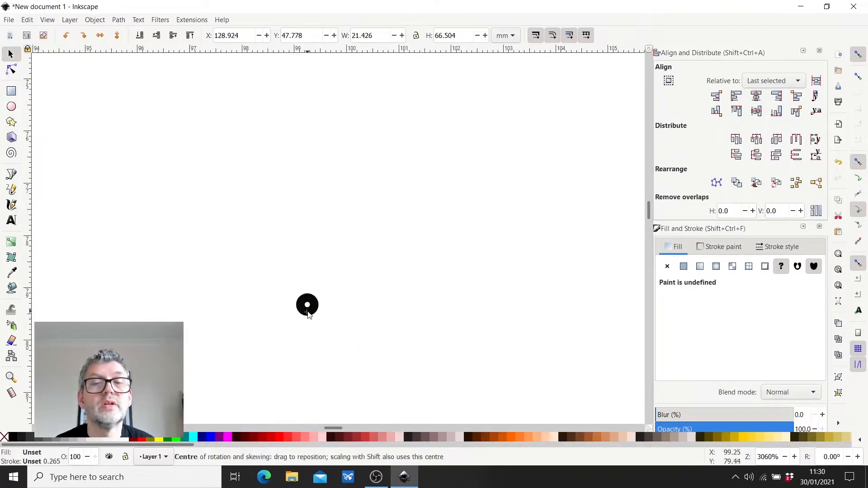
pyautogui.moveTo(307, 312); pyautogui.dragTo(307, 308)
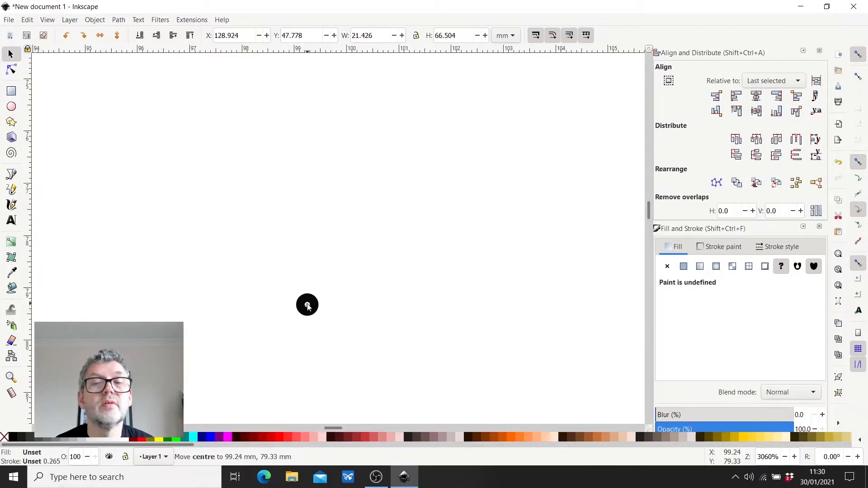
# - Rotate the "Programme" text around the circle's centre so it sits upright inside the bottom of the circle, and deselect it
pyautogui.scroll(-3, 287, 344)
pyautogui.scroll(-8, 287, 344)
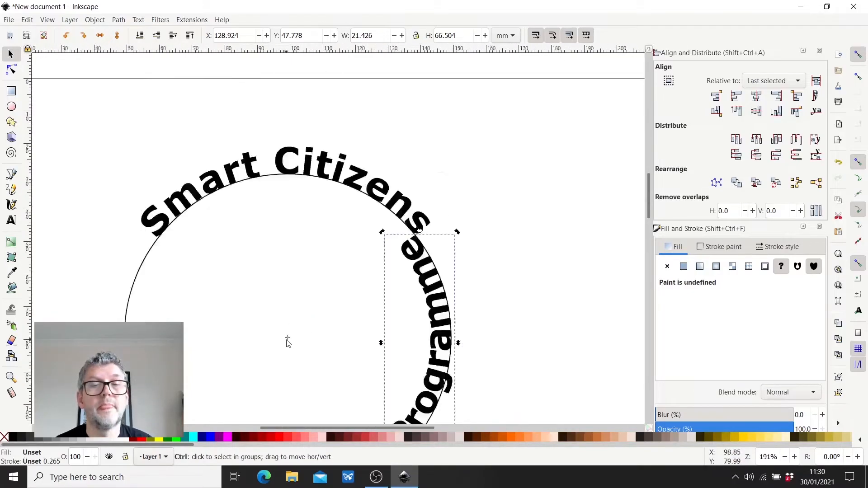
pyautogui.moveTo(349, 302); pyautogui.dragTo(331, 397)
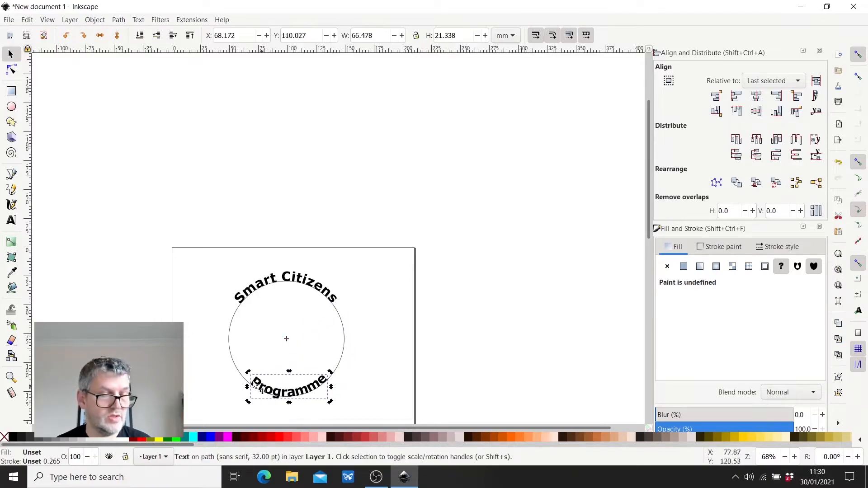
pyautogui.scroll(4, 284, 413)
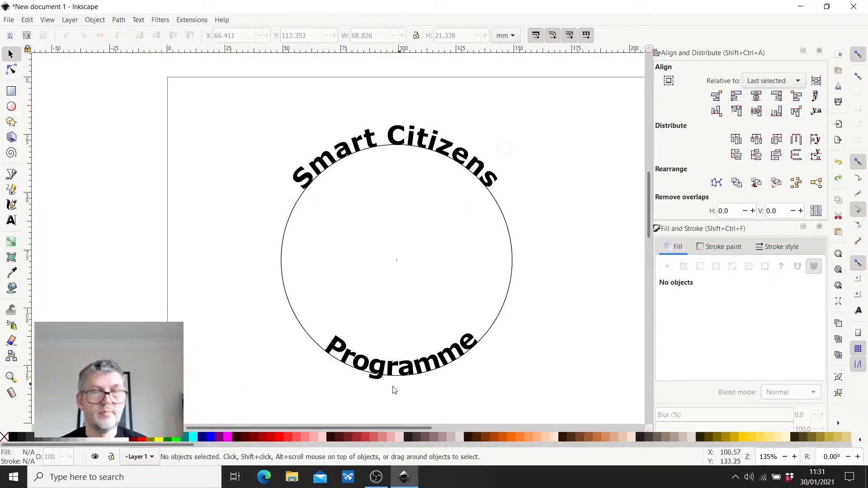
pyautogui.scroll(2, 384, 401)
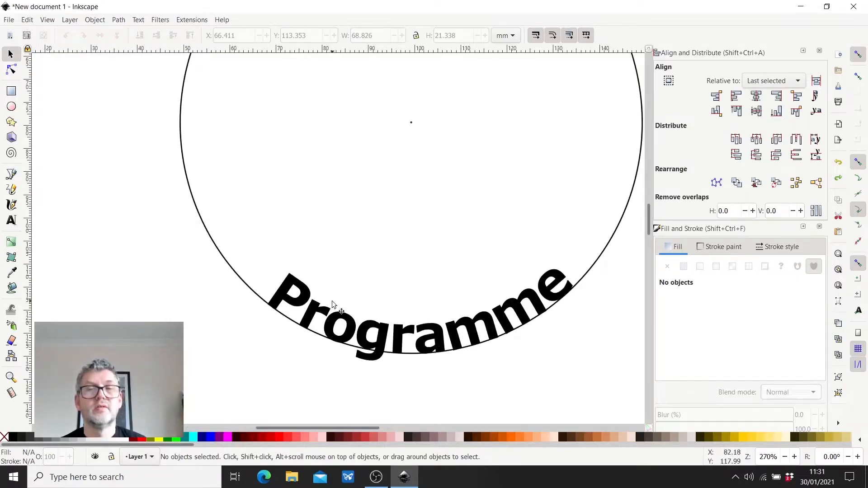
pyautogui.scroll(-1, 339, 304)
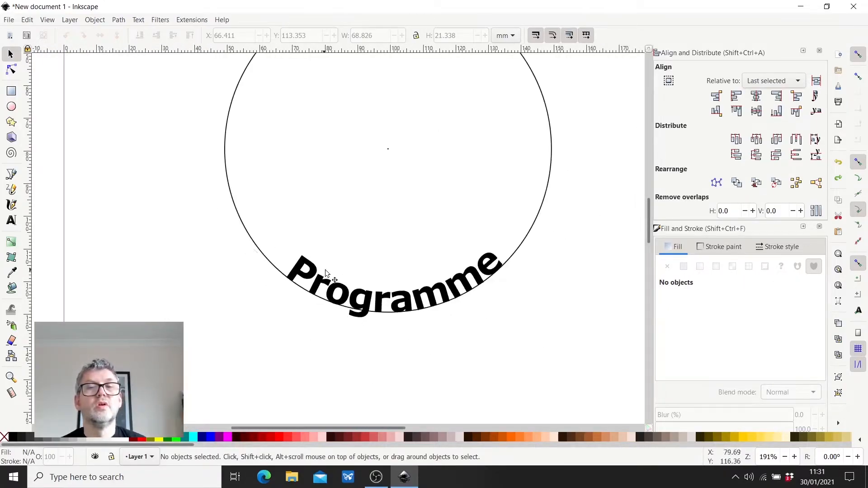
# - Move the "Programme" text just outside the circle's bottom edge and enlarge it proportionally to about 76 mm wide
pyautogui.click(311, 266)
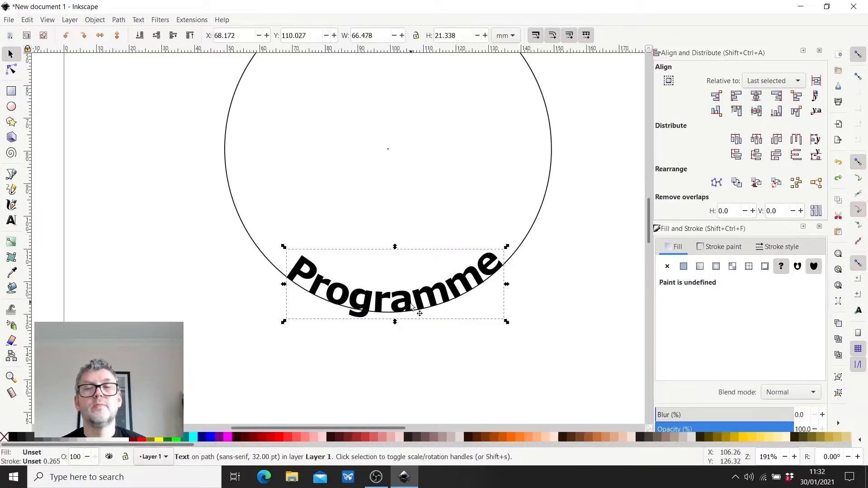
pyautogui.moveTo(363, 267); pyautogui.dragTo(347, 294)
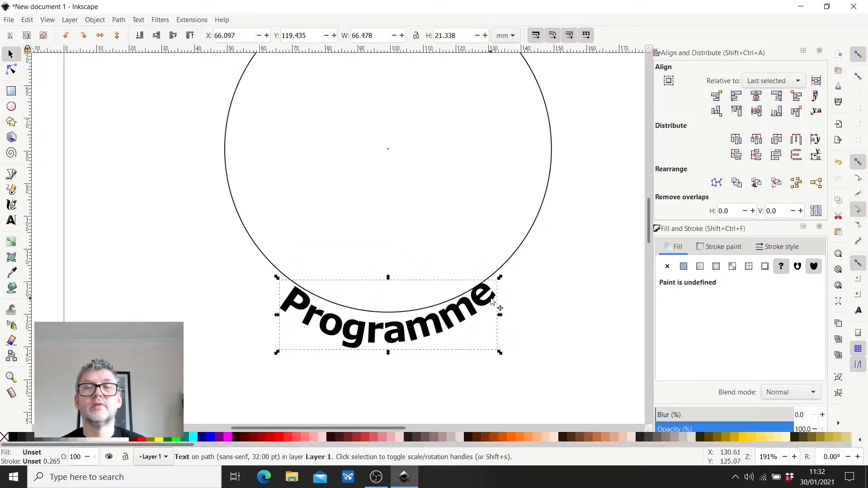
pyautogui.moveTo(501, 279); pyautogui.dragTo(511, 275)
pyautogui.moveTo(512, 314); pyautogui.dragTo(530, 314)
pyautogui.moveTo(418, 333); pyautogui.dragTo(406, 323)
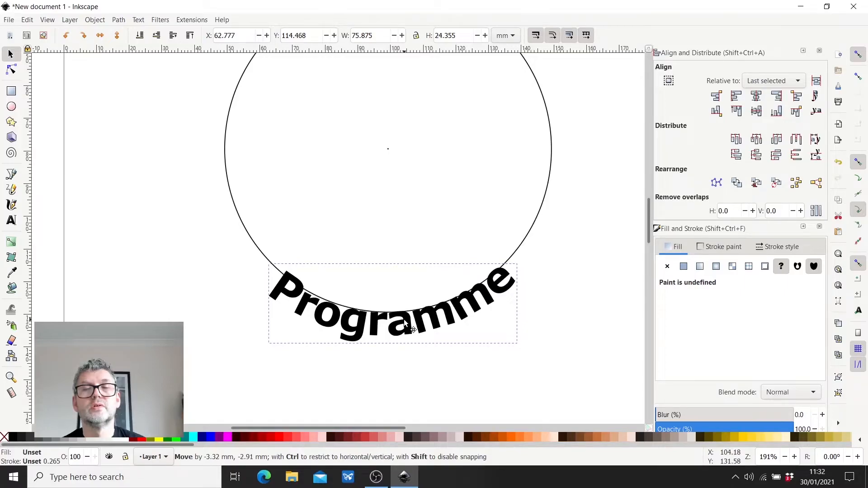
pyautogui.moveTo(404, 321); pyautogui.dragTo(404, 321)
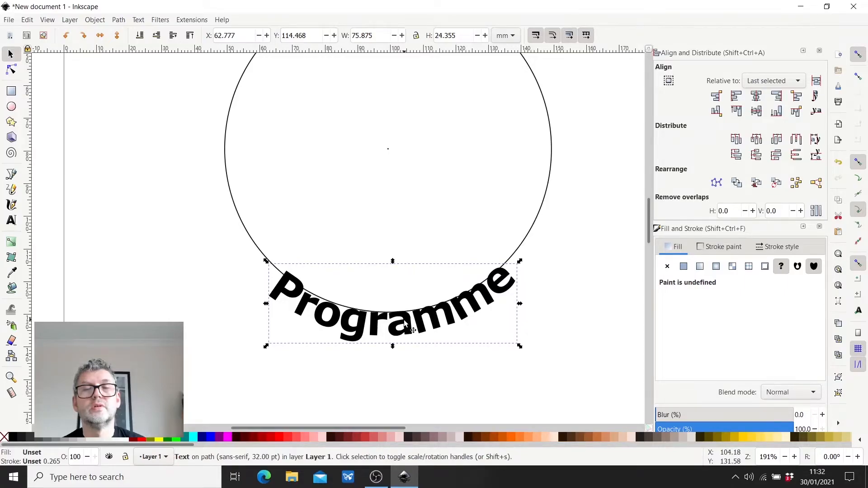
# - Rotate the "Programme" text slightly clockwise to level it, nudge it against the circle's bottom edge, and deselect it
pyautogui.click(324, 335)
pyautogui.click(366, 328)
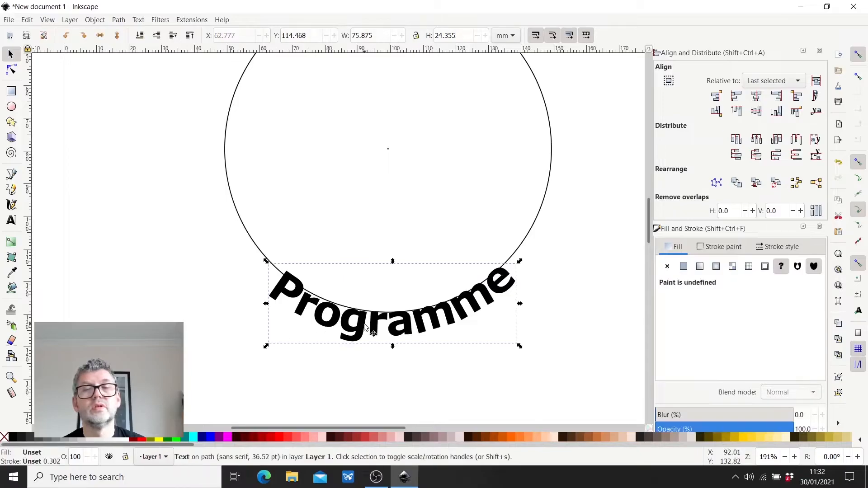
pyautogui.click(347, 330)
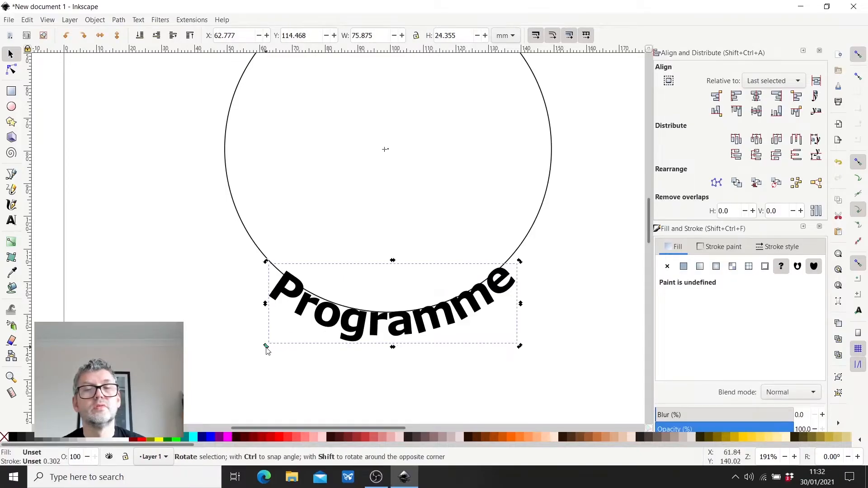
pyautogui.moveTo(266, 347); pyautogui.dragTo(261, 341)
pyautogui.click(367, 323)
pyautogui.moveTo(321, 311); pyautogui.dragTo(326, 311)
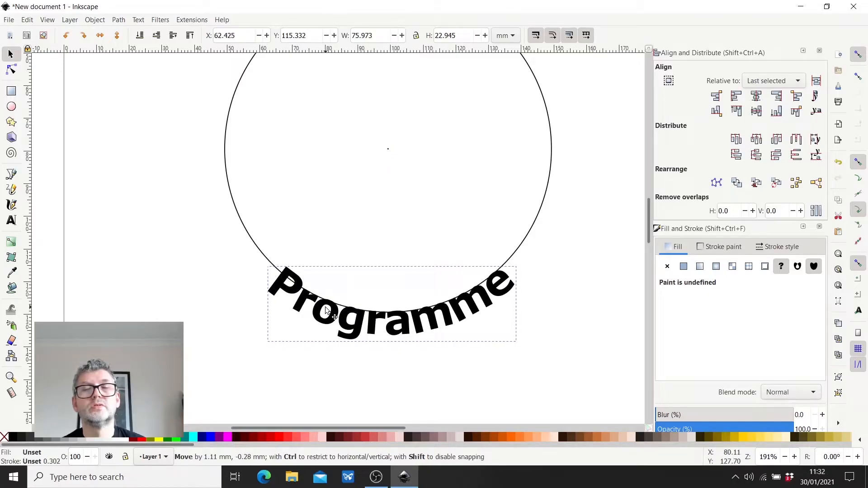
pyautogui.moveTo(326, 311); pyautogui.dragTo(326, 311)
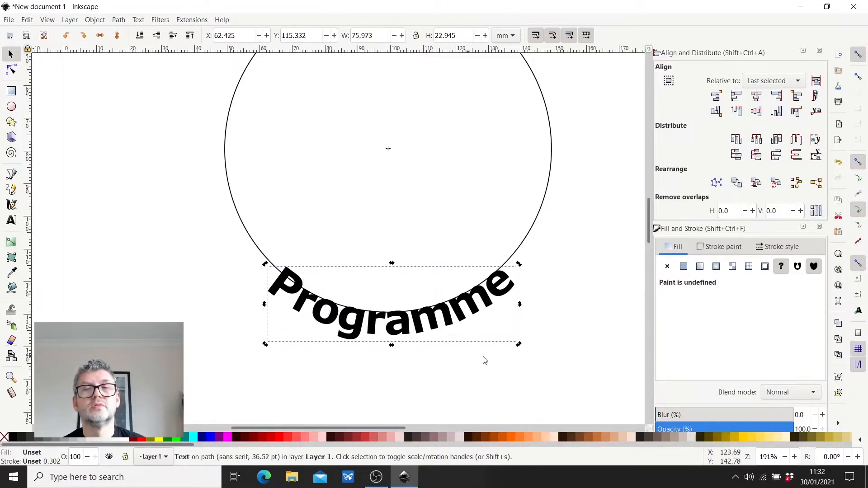
pyautogui.click(484, 383)
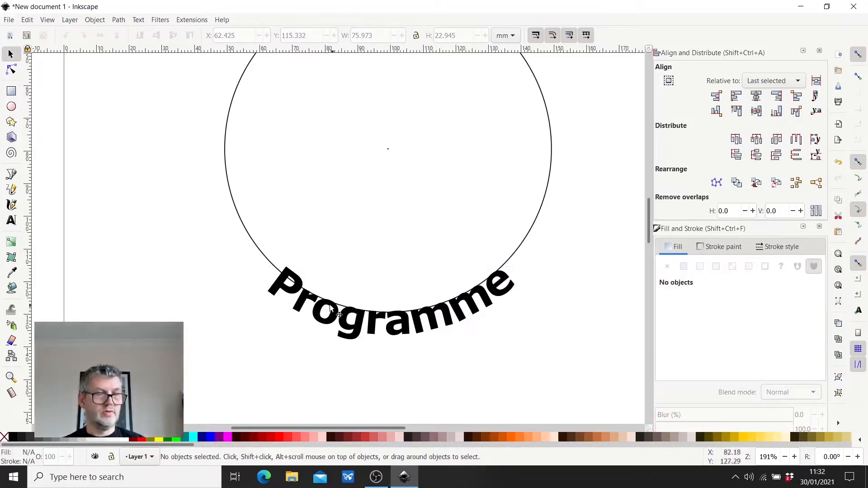
# - Convert the "Programme" text from an object to a path and clear the selection
pyautogui.scroll(1, 330, 309)
pyautogui.scroll(-4, 330, 308)
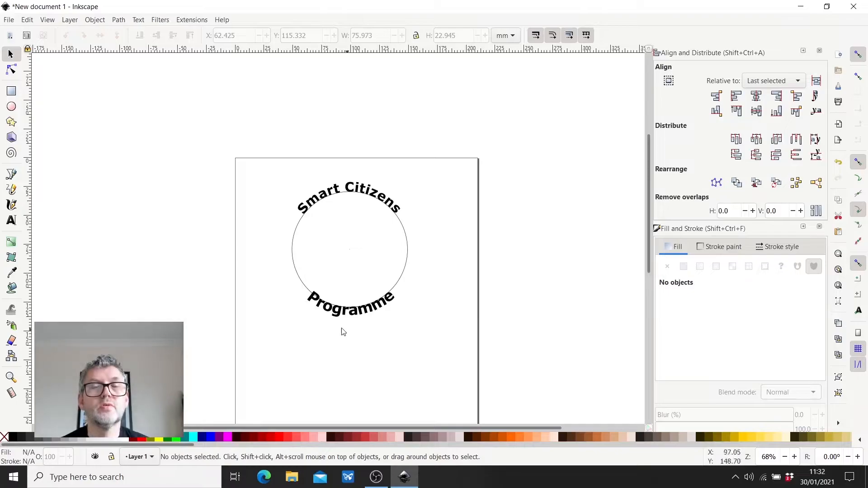
pyautogui.click(310, 303)
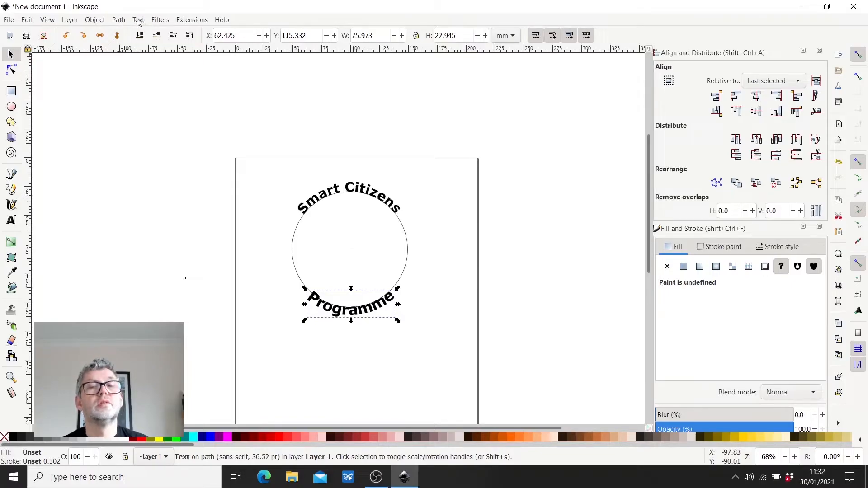
pyautogui.click(119, 20)
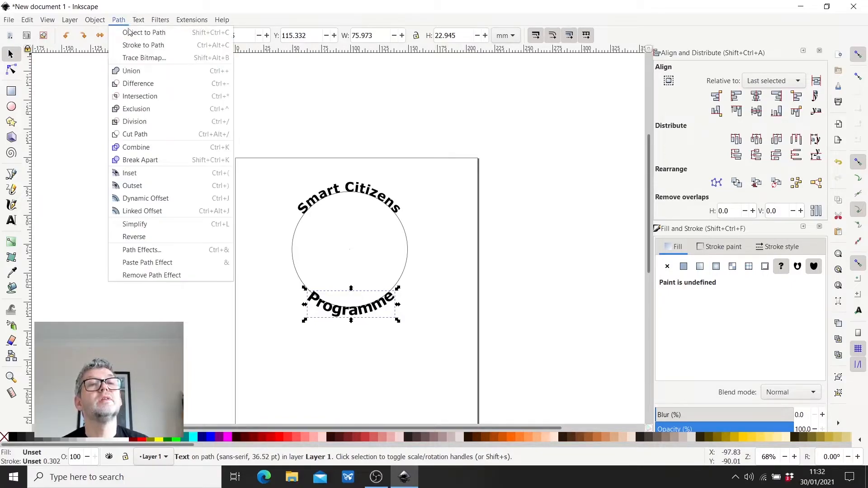
pyautogui.click(132, 33)
pyautogui.click(255, 310)
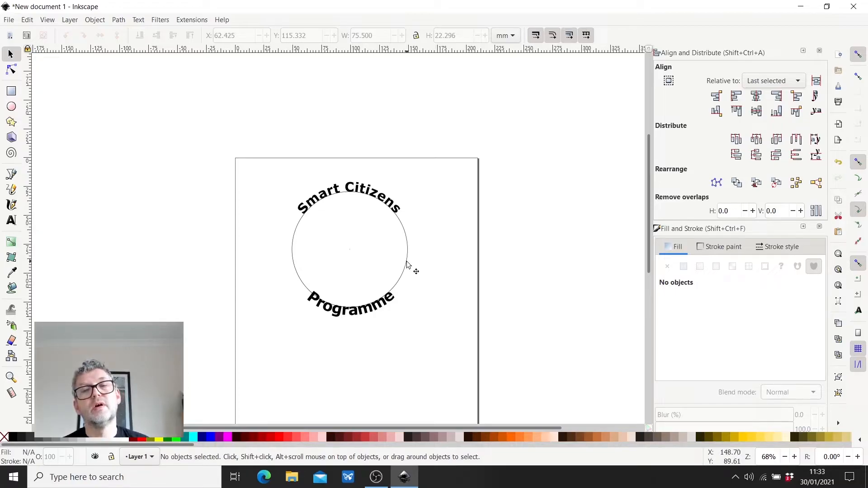
# - Duplicate the circle and enlarge the copy proportionally to about 130 mm in diameter
pyautogui.scroll(2, 357, 251)
pyautogui.scroll(-2, 357, 251)
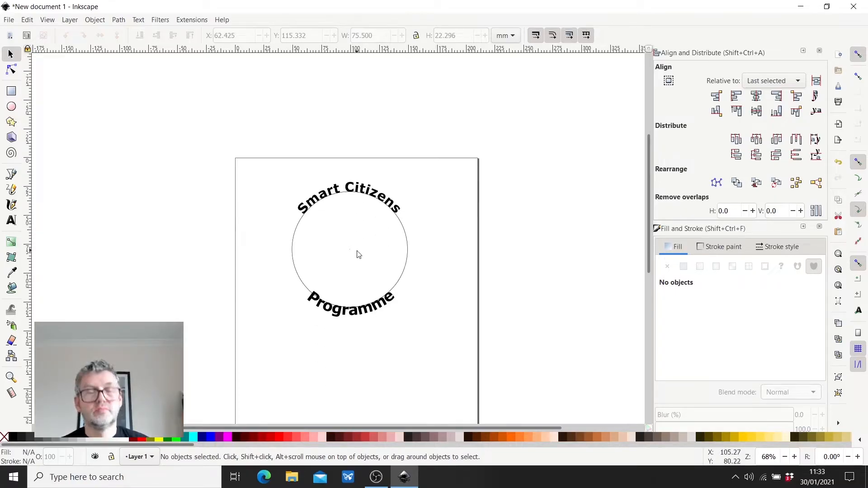
pyautogui.click(408, 269)
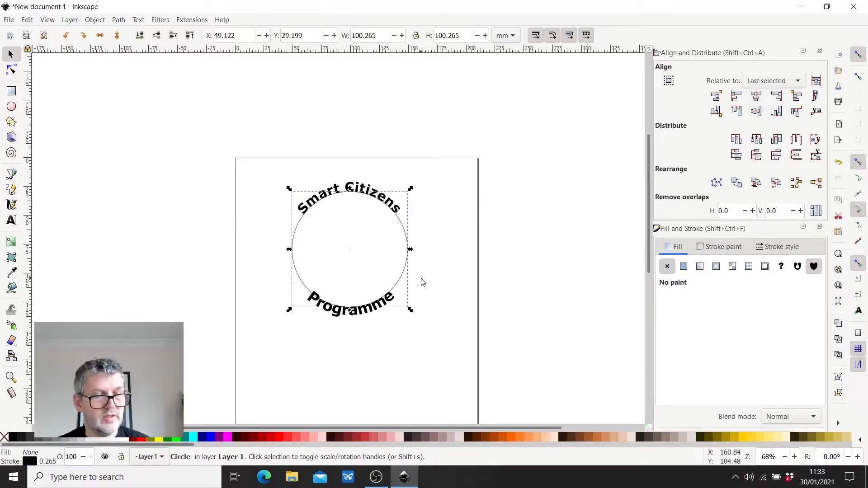
pyautogui.press('ctrl')
pyautogui.hotkey('ctrl', 'd')
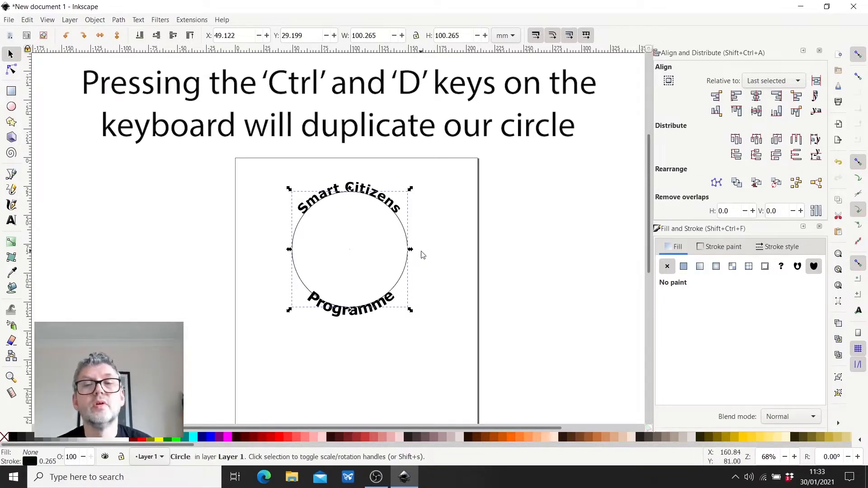
pyautogui.moveTo(411, 249); pyautogui.dragTo(446, 256)
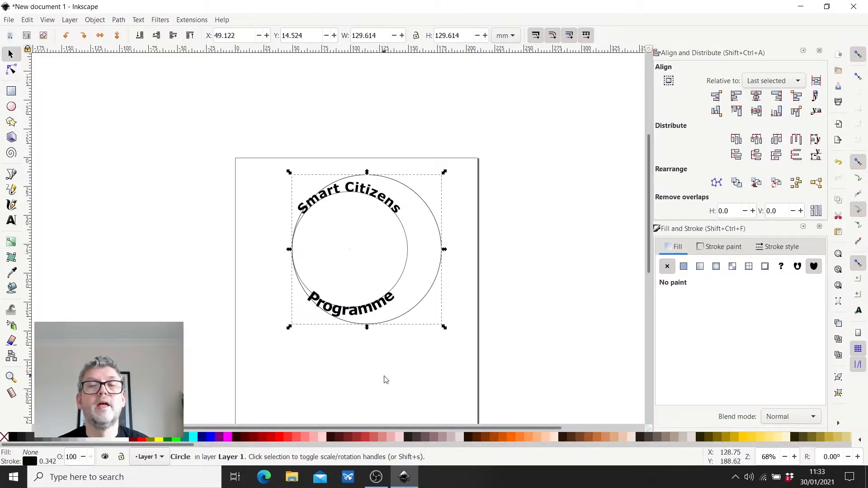
# - Select the small circle before the large one, try centring them on the vertical axis relative to Last selected, and undo that alignment
pyautogui.keyDown('shift'); pyautogui.click(407, 248); pyautogui.keyUp('shift')
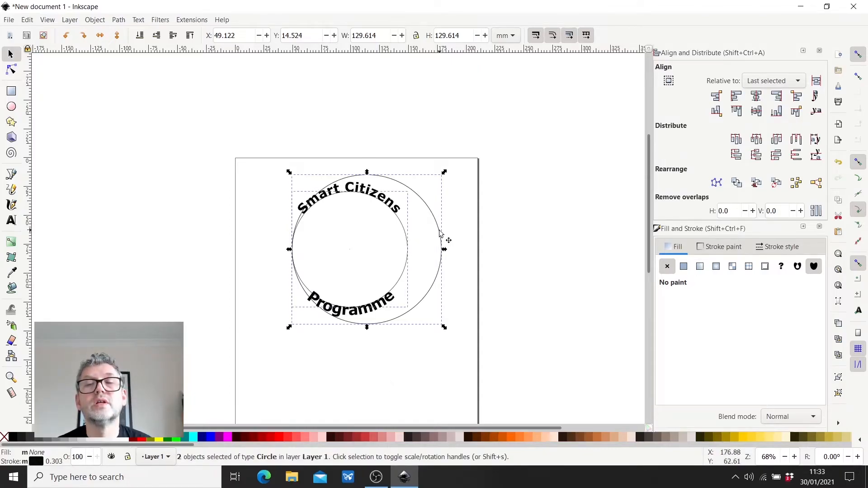
pyautogui.keyDown('shift'); pyautogui.click(439, 232); pyautogui.keyUp('shift')
pyautogui.keyDown('shift'); pyautogui.click(439, 233); pyautogui.keyUp('shift')
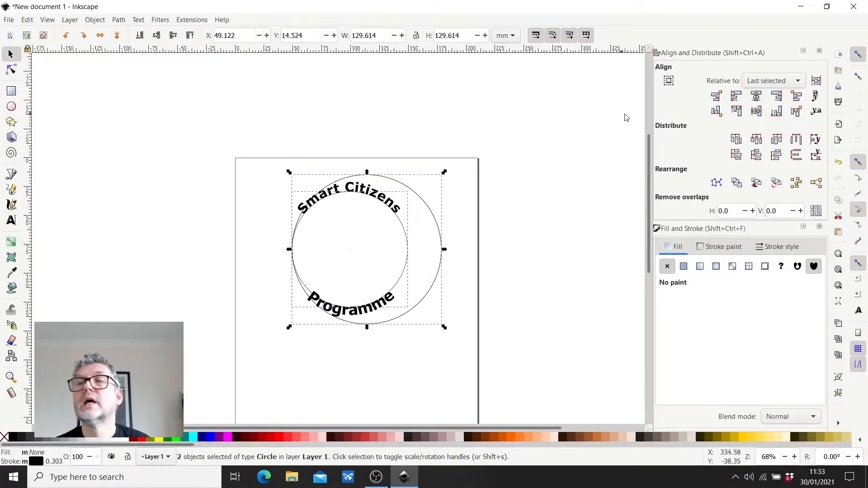
pyautogui.click(756, 96)
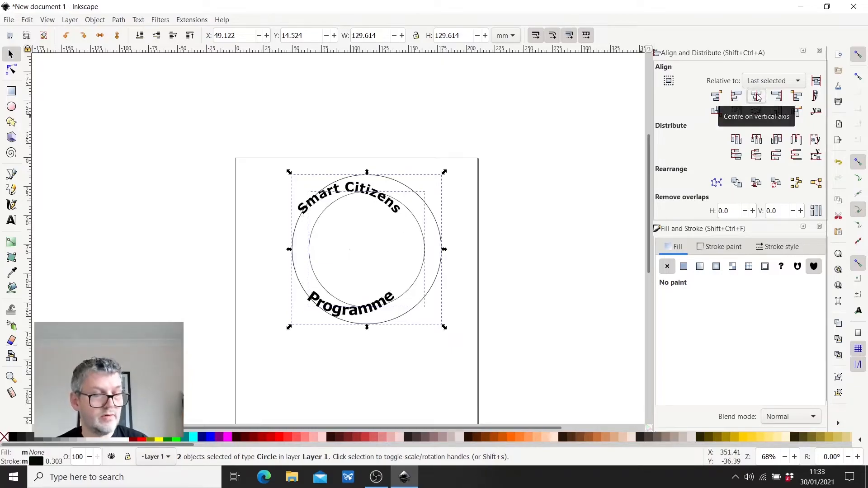
pyautogui.hotkey('ctrl', 'z')
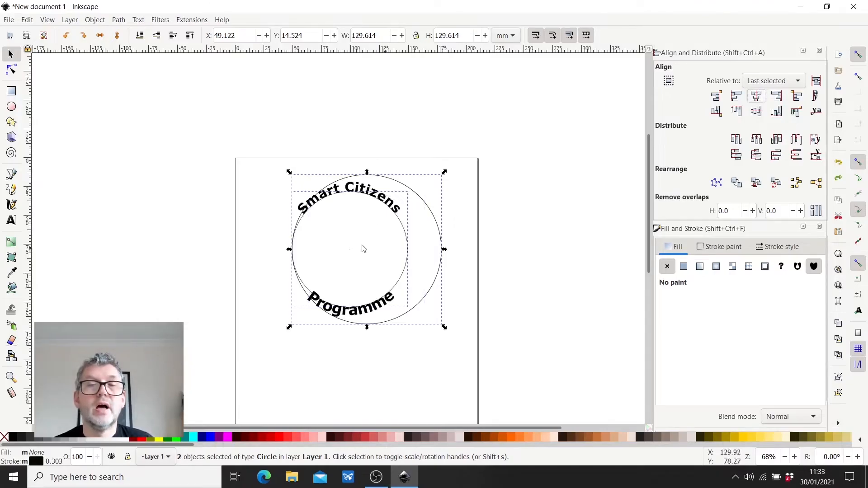
# - Set the alignment reference to First selected and centre the large circle on the small circle's vertical axis
pyautogui.click(798, 82)
pyautogui.click(768, 93)
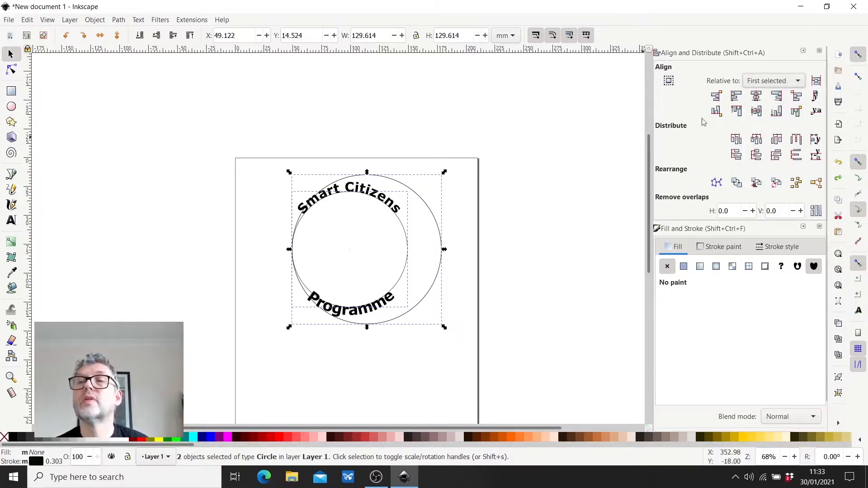
pyautogui.click(757, 97)
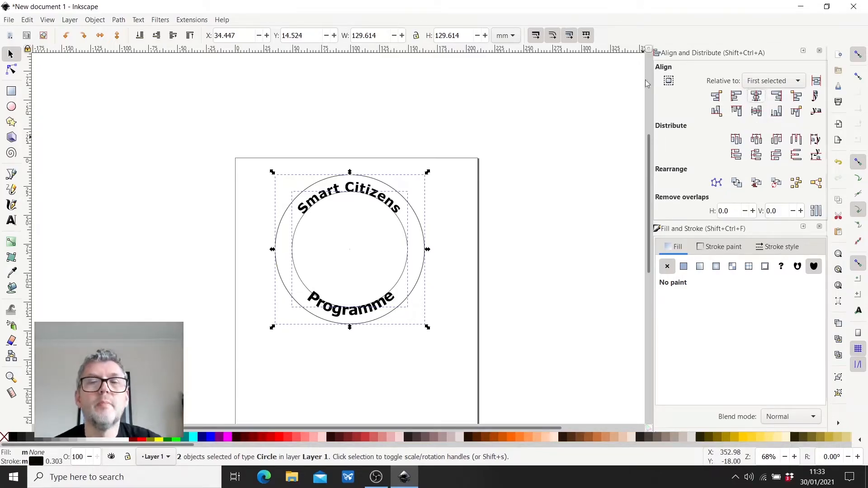
# - Clear the selection and delete the small inner circle, keeping the large circle and the curved texts
pyautogui.click(403, 271)
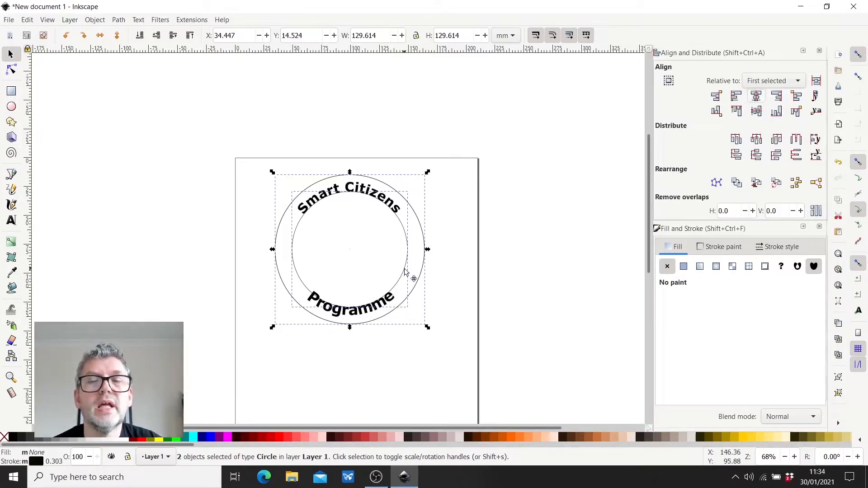
pyautogui.click(533, 280)
pyautogui.click(298, 228)
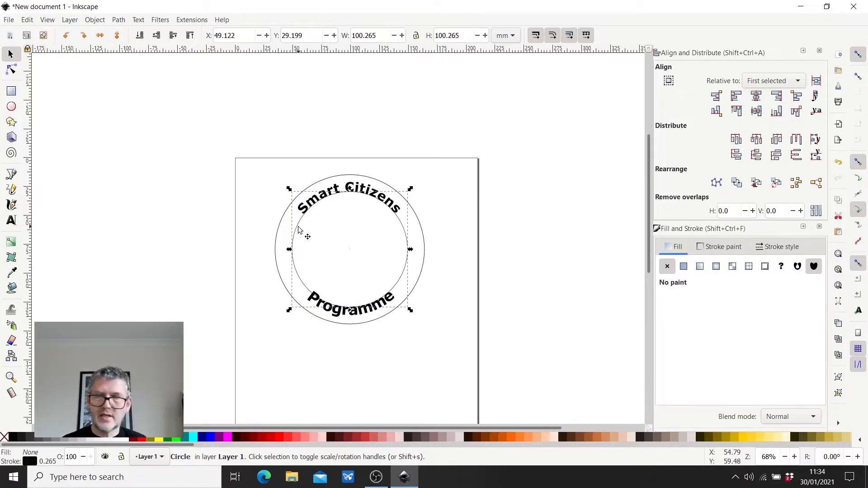
pyautogui.press('Delete')
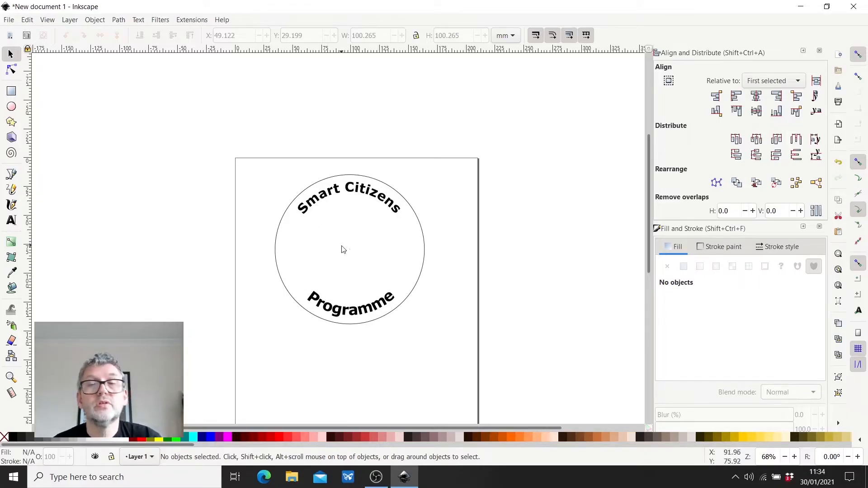
# - Import the "smart citizen logo jpeg" file from the desktop into the drawing as an embedded image with DPI from file
pyautogui.click(826, 7)
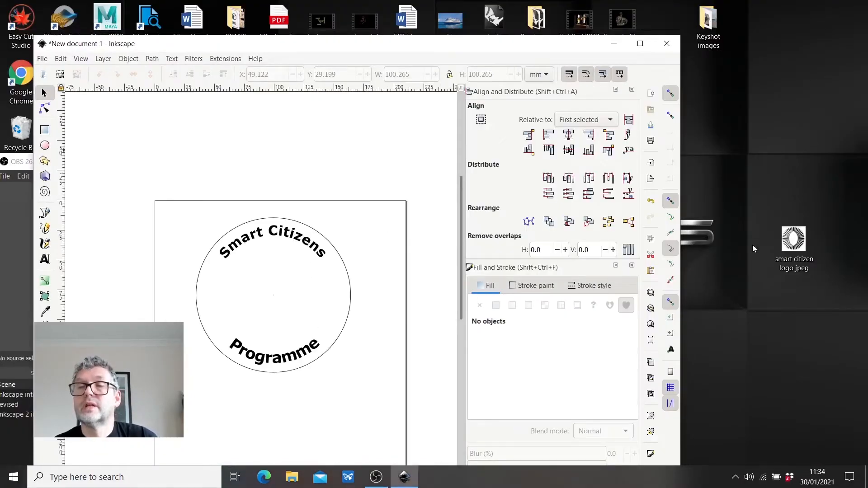
pyautogui.moveTo(793, 242); pyautogui.dragTo(269, 299)
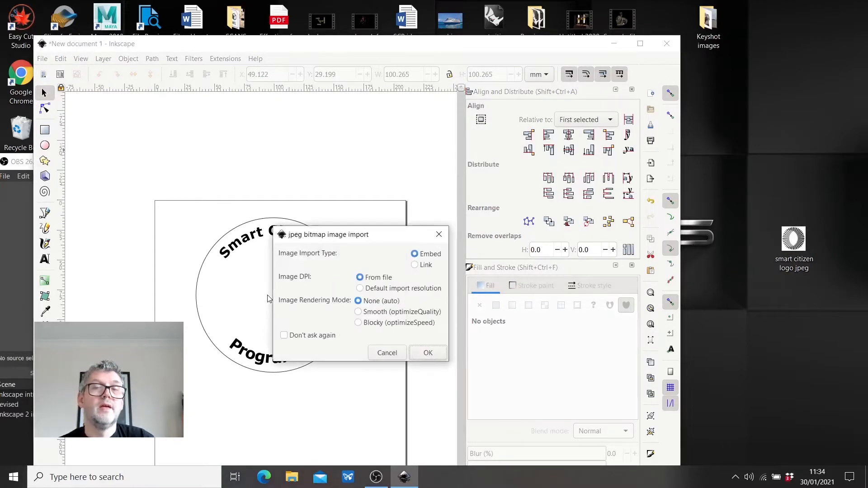
pyautogui.click(427, 354)
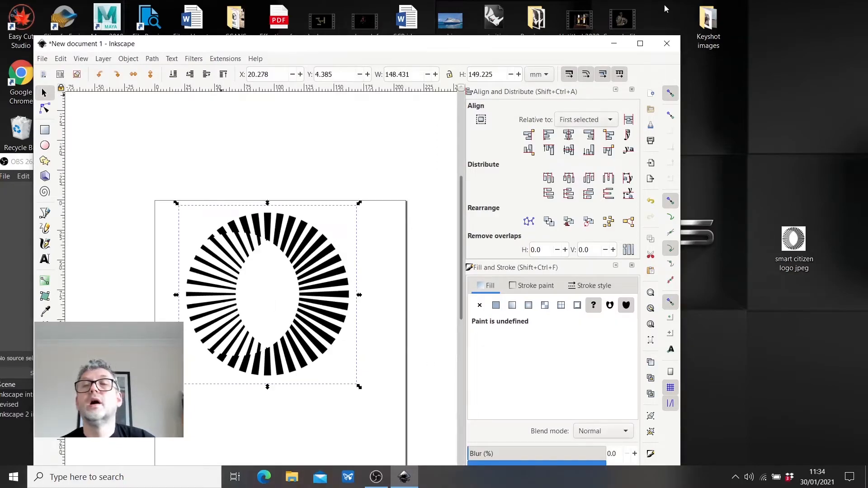
pyautogui.click(640, 44)
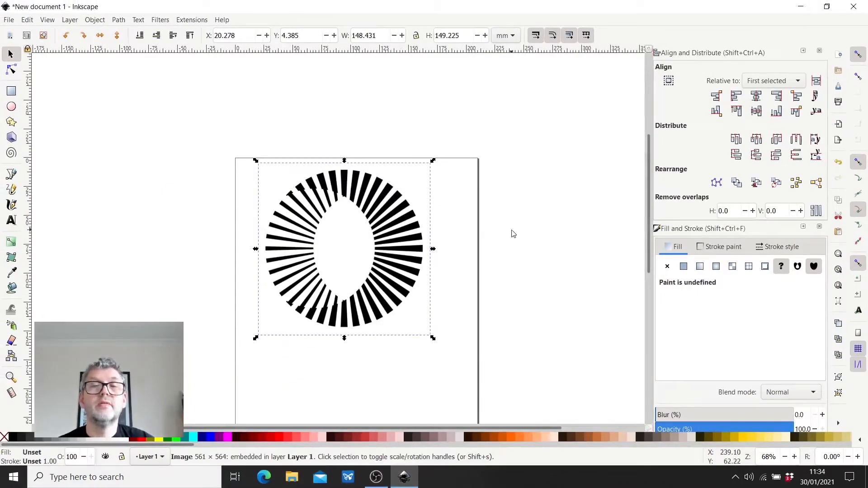
# - Scale the logo image proportionally to about 92 mm wide and position it in the middle of the large circle
pyautogui.moveTo(433, 161); pyautogui.dragTo(357, 232)
pyautogui.moveTo(305, 278); pyautogui.dragTo(348, 245)
pyautogui.moveTo(350, 241); pyautogui.dragTo(350, 242)
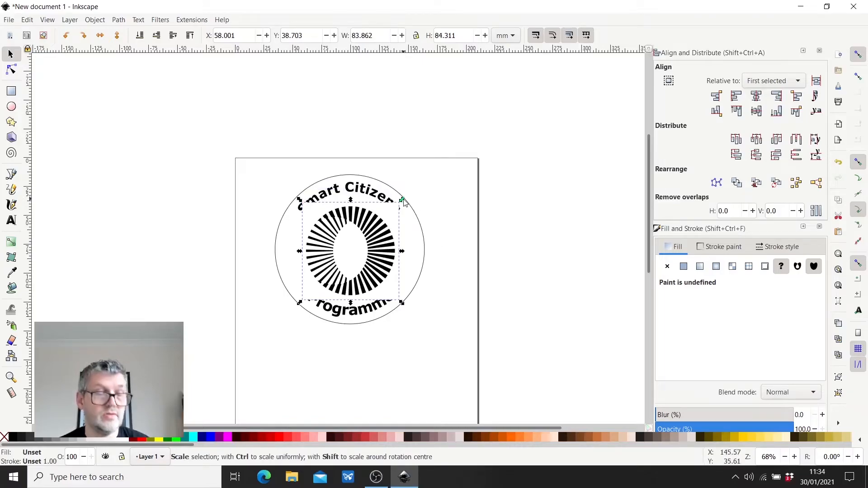
pyautogui.moveTo(401, 199); pyautogui.dragTo(417, 193)
pyautogui.moveTo(388, 259)
pyautogui.mouseDown()
pyautogui.moveTo(402, 256)
pyautogui.moveTo(376, 255)
pyautogui.mouseUp()
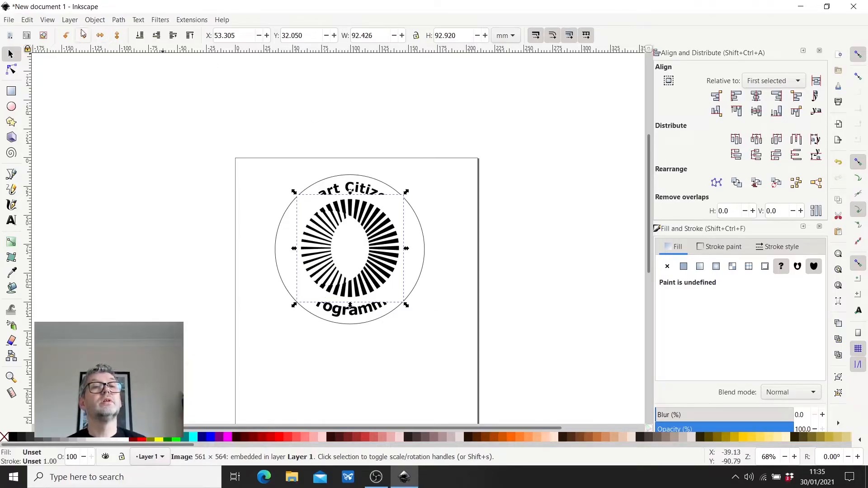
# - Lower the logo image to the bottom of the stacking order, raise it to the top for comparison, and lower it to the bottom again
pyautogui.click(141, 36)
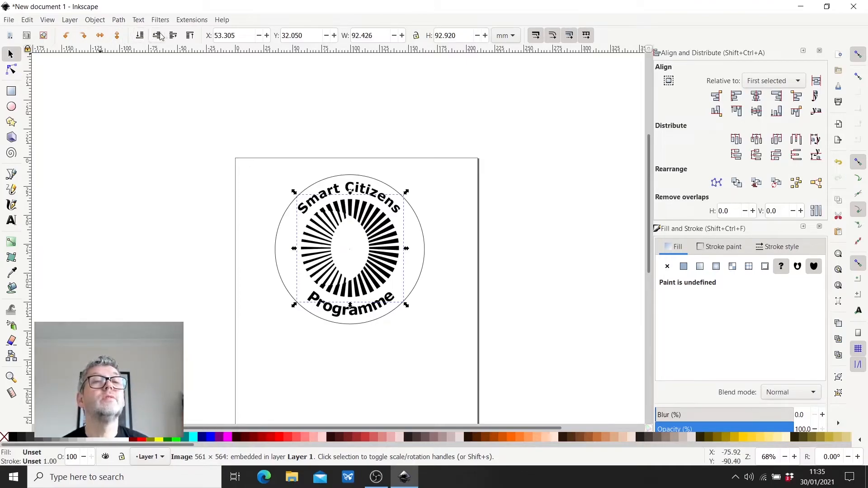
pyautogui.click(190, 36)
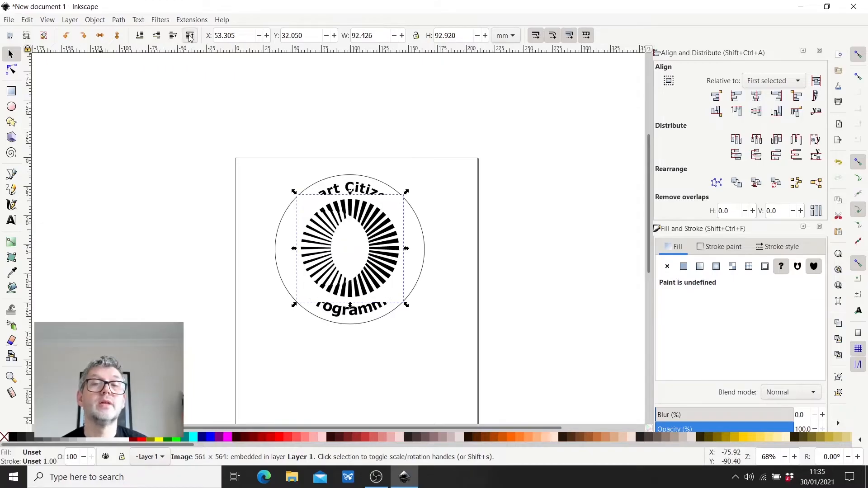
pyautogui.click(141, 36)
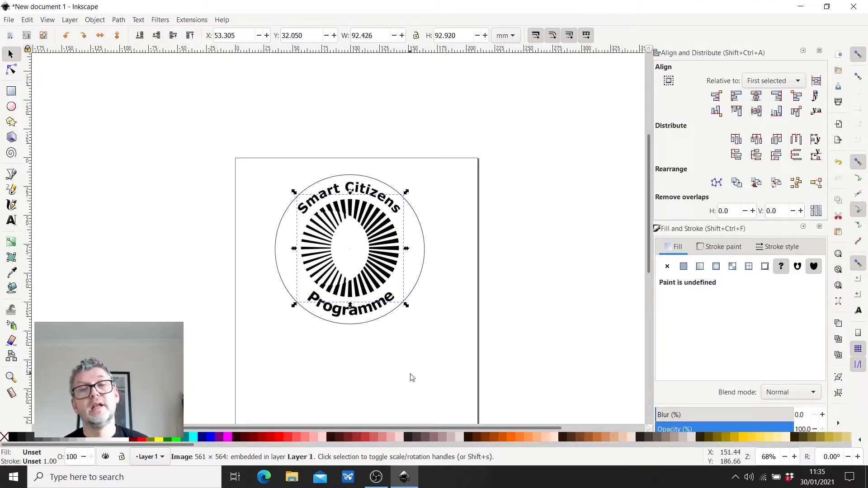
# - Add the large circle to the selection and centre the logo on its horizontal and vertical axes relative to Last selected
pyautogui.keyDown('shift'); pyautogui.click(425, 248); pyautogui.keyUp('shift')
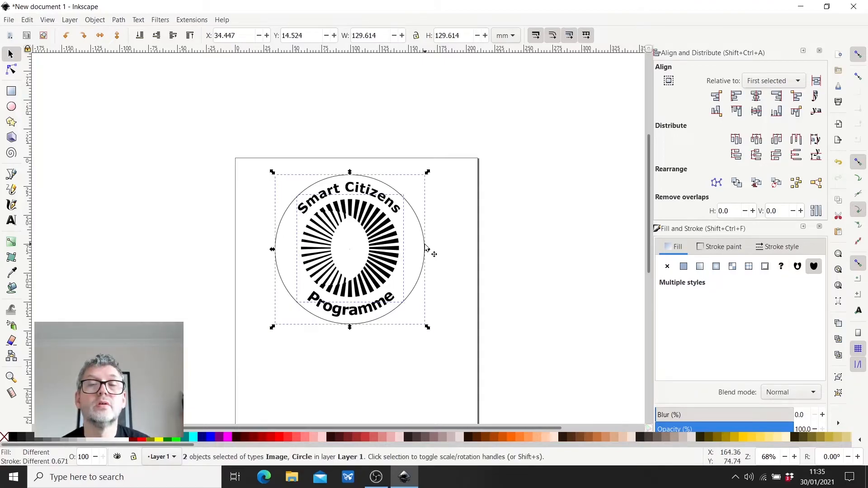
pyautogui.click(770, 81)
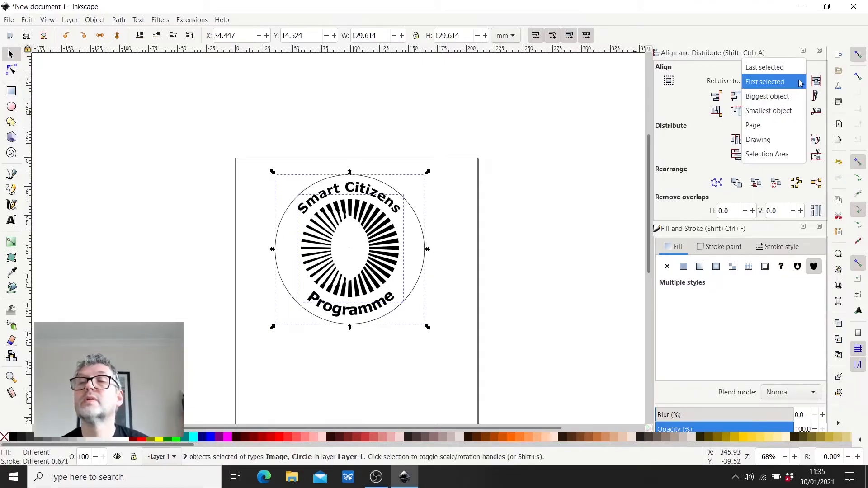
pyautogui.click(767, 69)
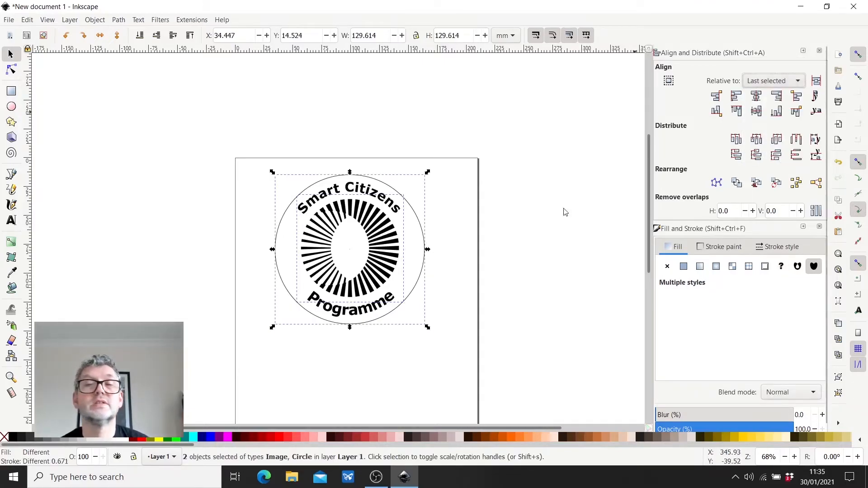
pyautogui.click(754, 112)
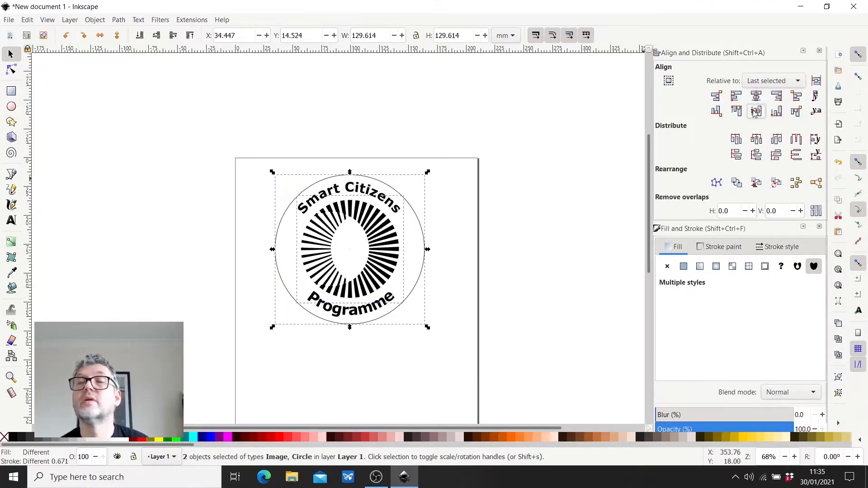
pyautogui.click(756, 98)
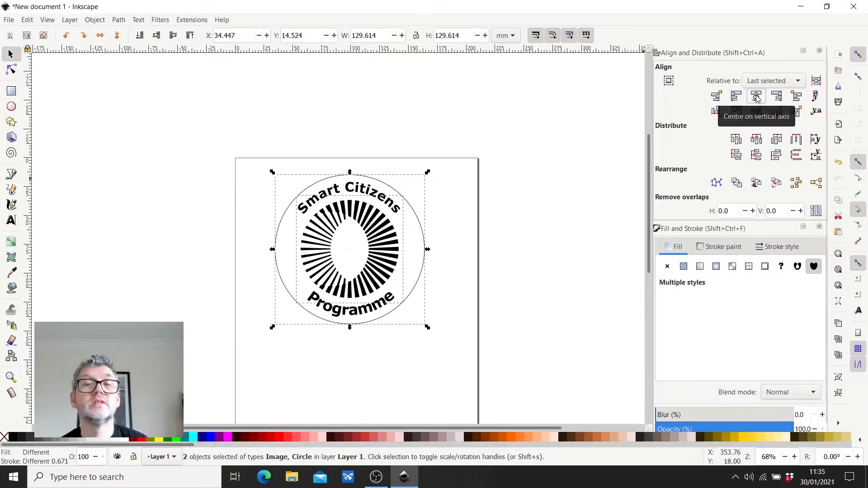
pyautogui.click(583, 299)
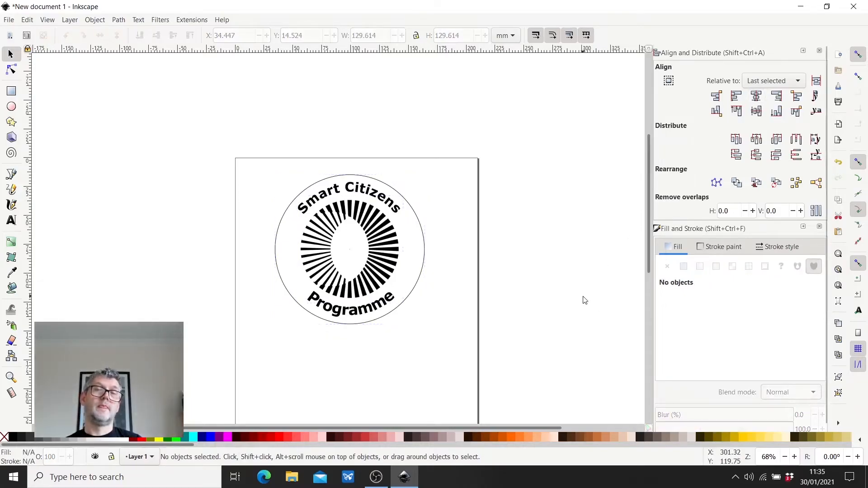
# - Open Trace Bitmap for the logo image and update the trace preview
pyautogui.click(390, 260)
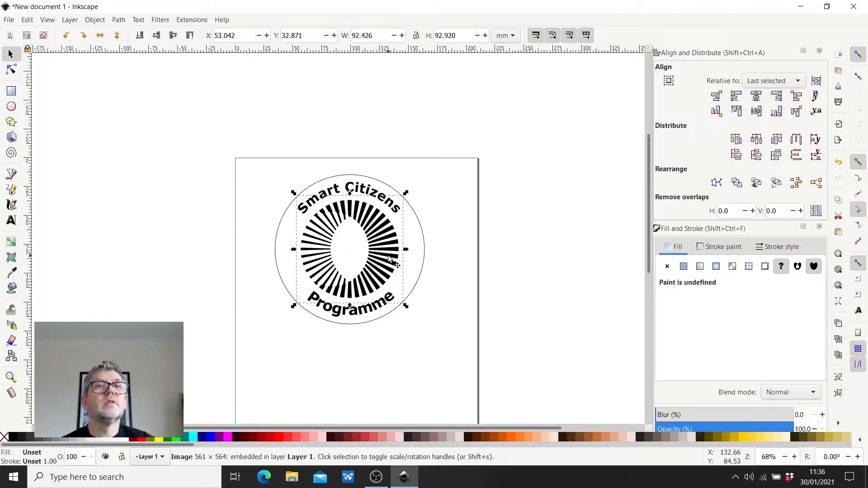
pyautogui.click(120, 21)
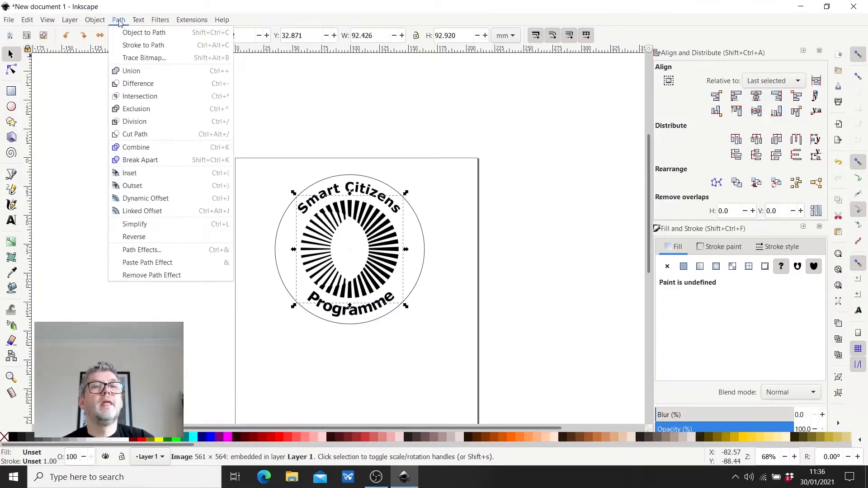
pyautogui.click(145, 59)
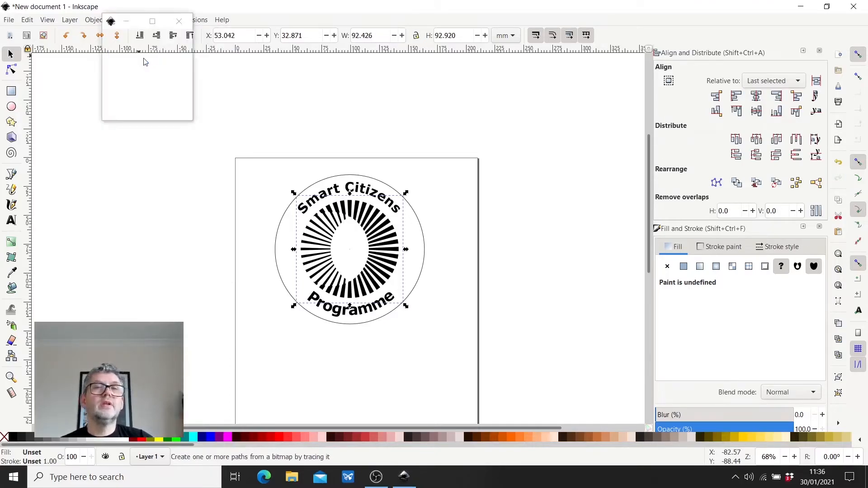
pyautogui.moveTo(455, 171); pyautogui.dragTo(571, 87)
pyautogui.click(570, 318)
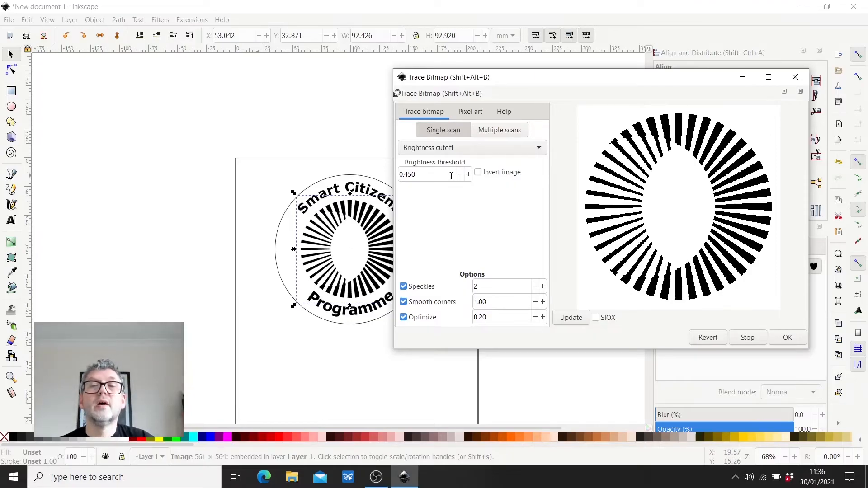
# - Set the brightness threshold to 0.510, refresh the preview and trace the logo into a vector path
pyautogui.click(468, 174)
pyautogui.click(468, 175)
pyautogui.click(468, 175)
pyautogui.click(468, 175)
pyautogui.click(469, 175)
pyautogui.click(469, 175)
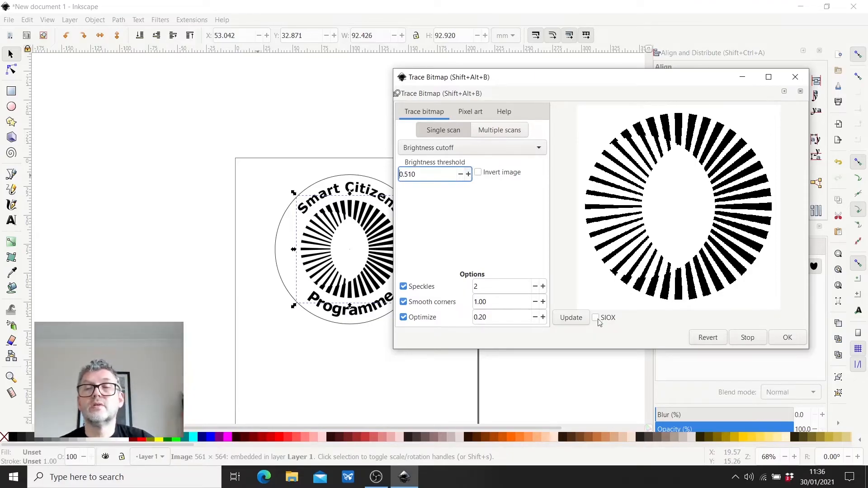
pyautogui.click(576, 318)
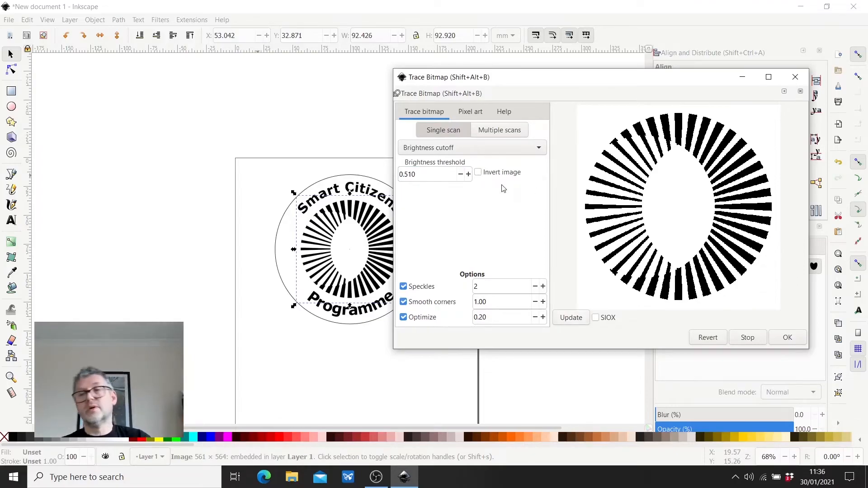
pyautogui.click(787, 338)
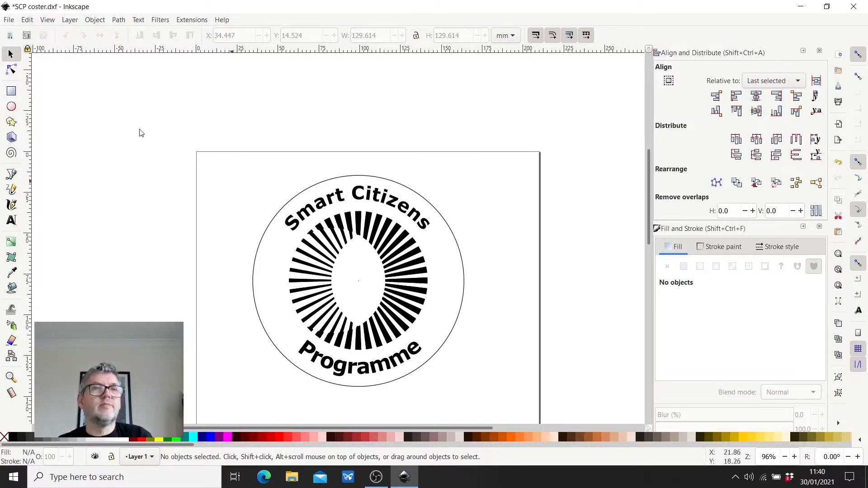
# - Save the badge to the Desktop as "SCP coster" in Desktop Cutting Plotter (AutoCAD DXF R14) format, accepting the LWPOLYLINE and pt export options
pyautogui.click(9, 20)
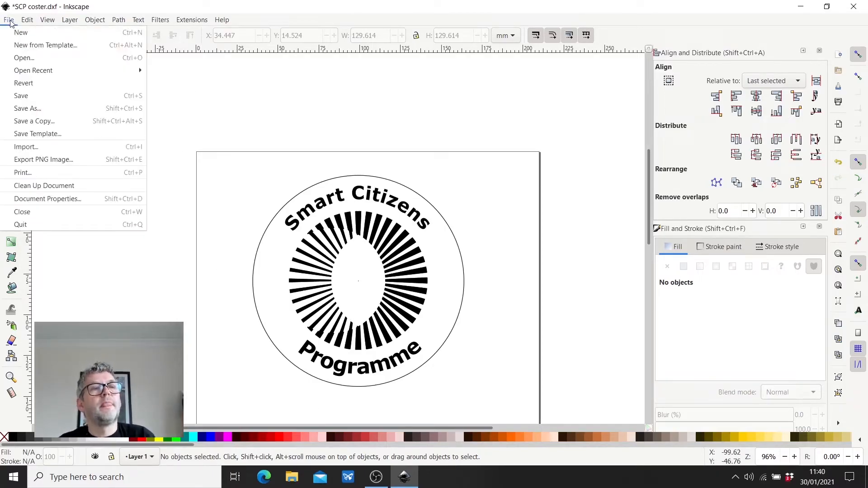
pyautogui.click(23, 109)
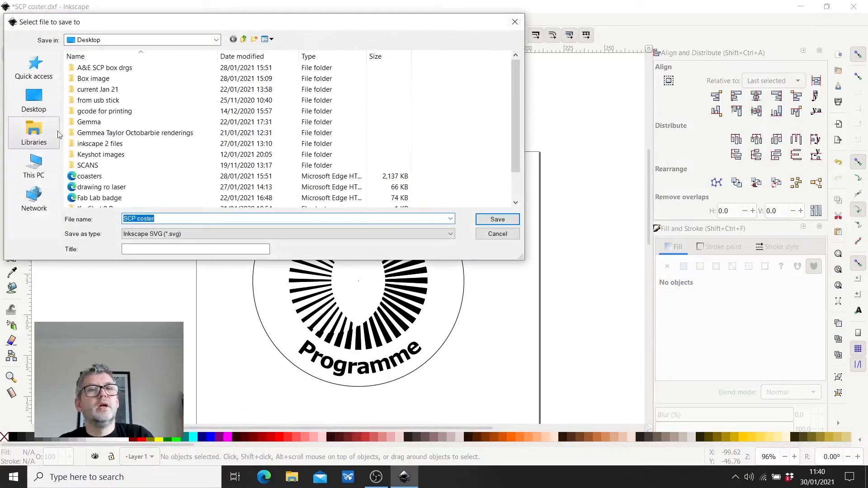
pyautogui.click(162, 235)
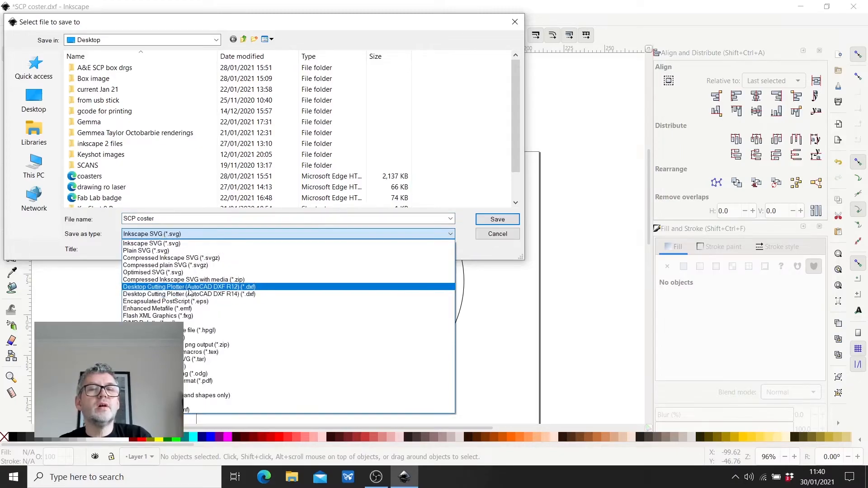
pyautogui.click(232, 294)
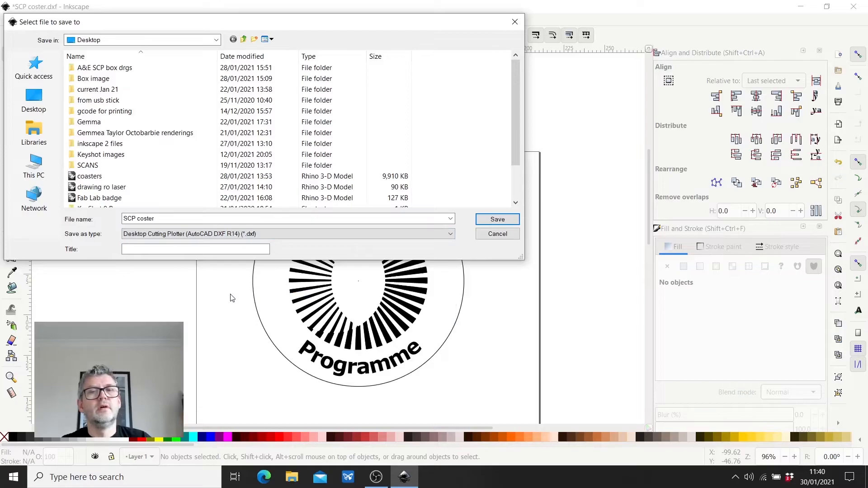
pyautogui.click(497, 221)
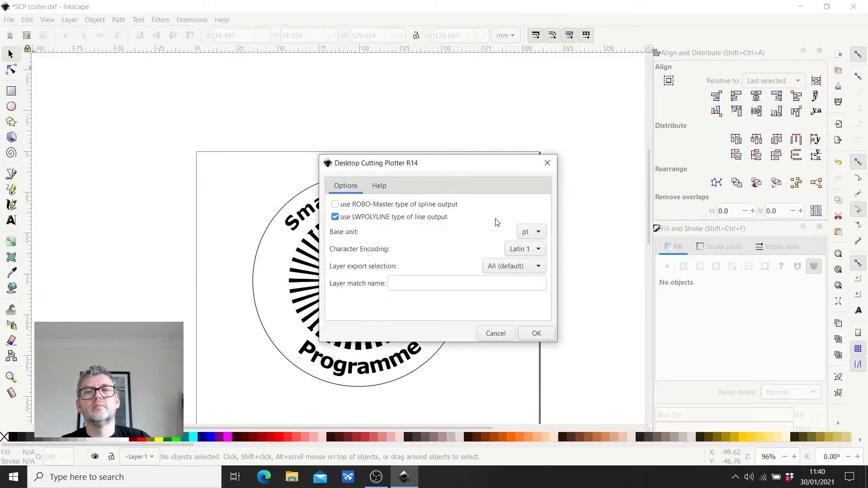
pyautogui.click(538, 334)
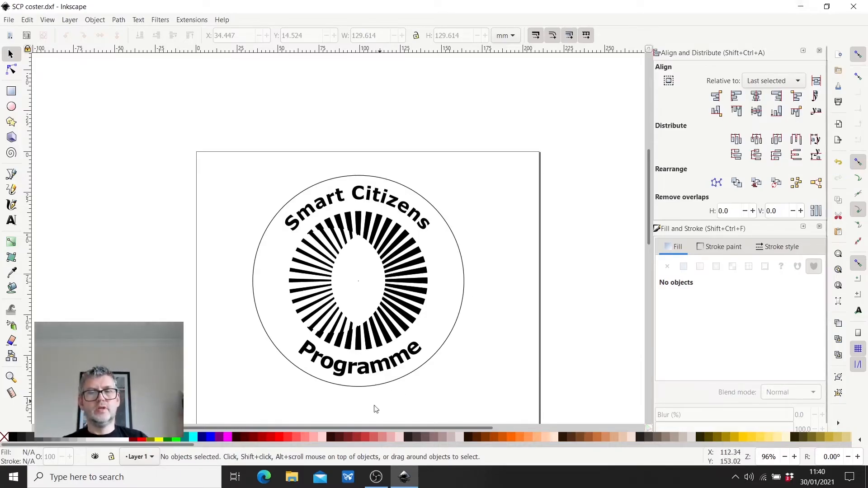
# - Find RDWorksV8 on the computer and switch to it
pyautogui.click(125, 476)
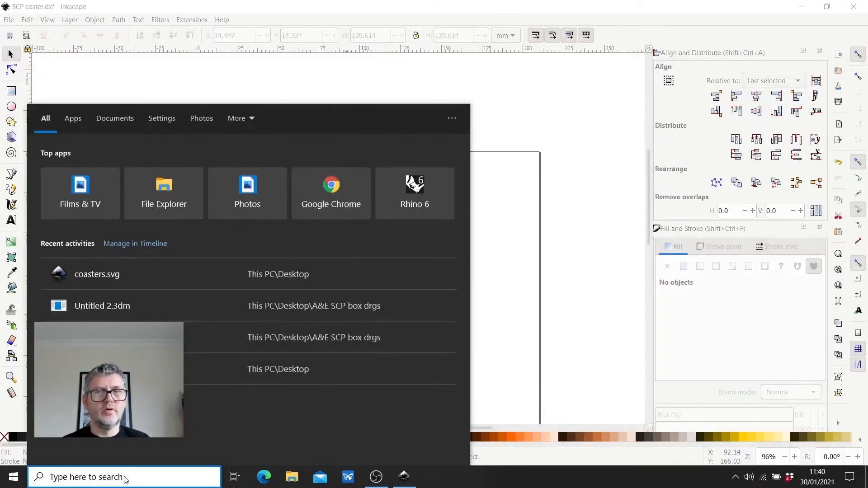
pyautogui.write('rd')
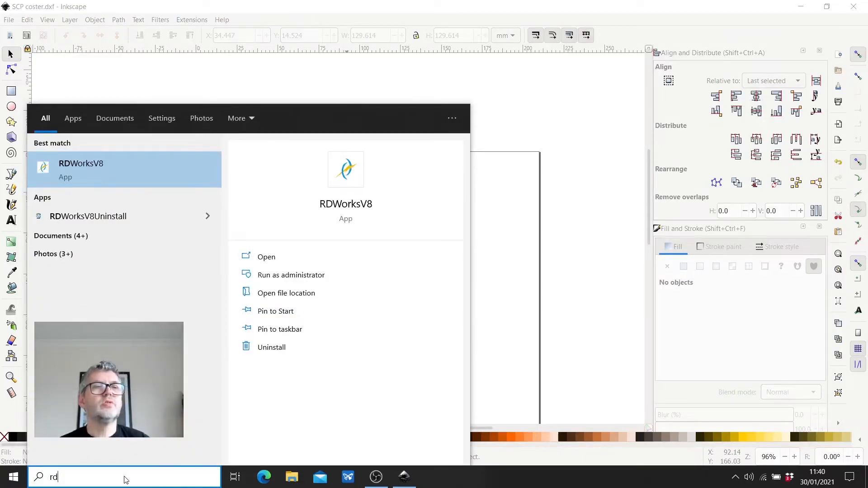
pyautogui.click(85, 170)
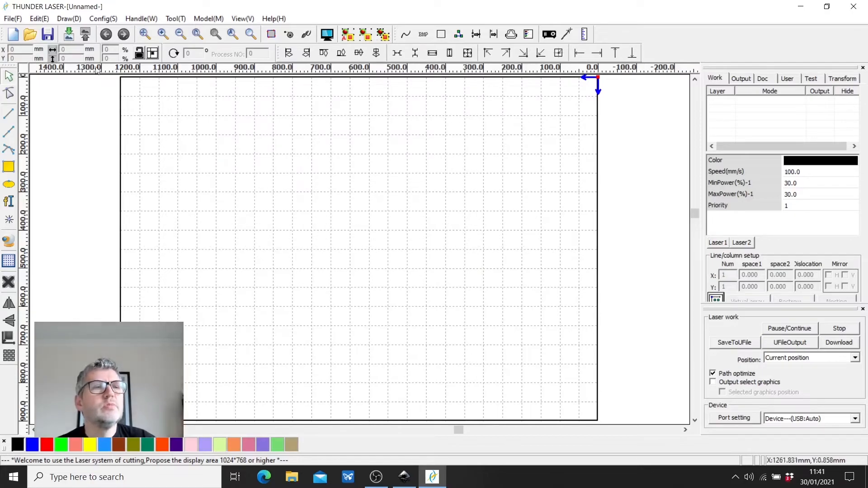
# - Import the "SCP coster" DXF file from the Desktop into the empty laser workspace
pyautogui.click(11, 19)
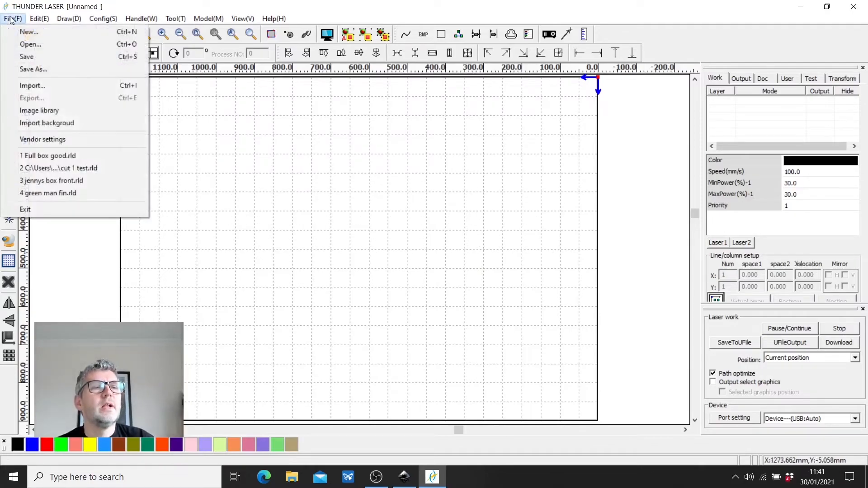
pyautogui.click(33, 86)
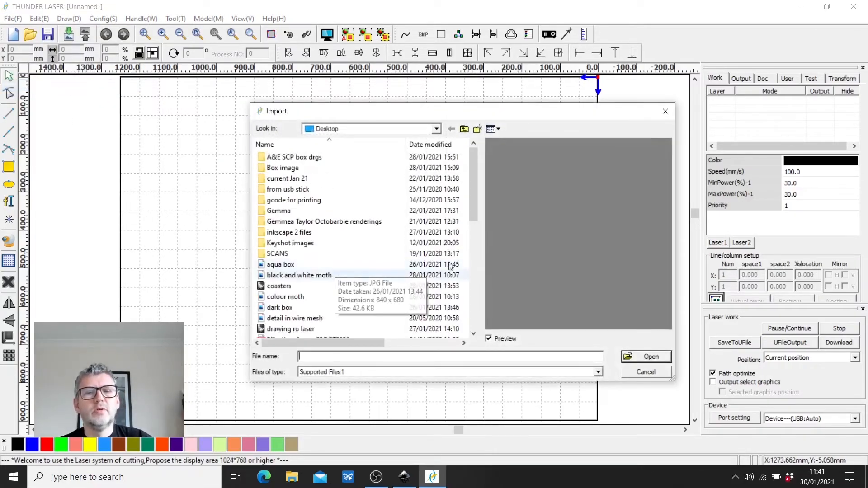
pyautogui.moveTo(475, 184); pyautogui.dragTo(473, 264)
pyautogui.click(288, 285)
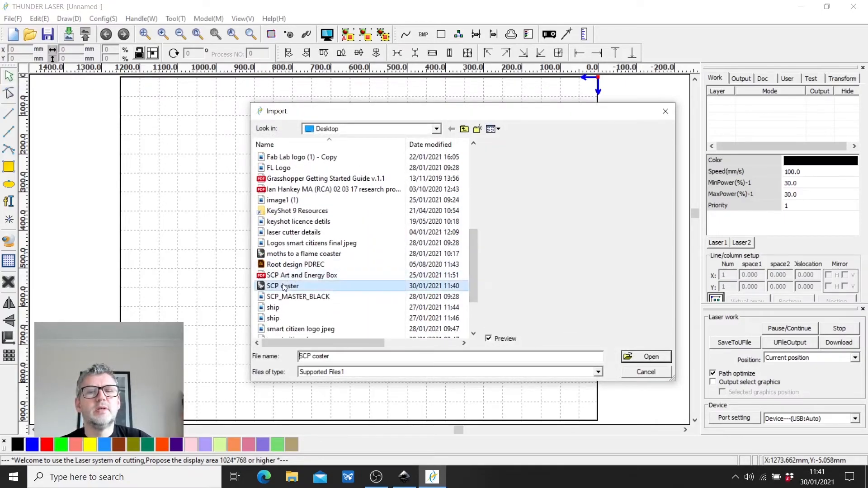
pyautogui.click(653, 360)
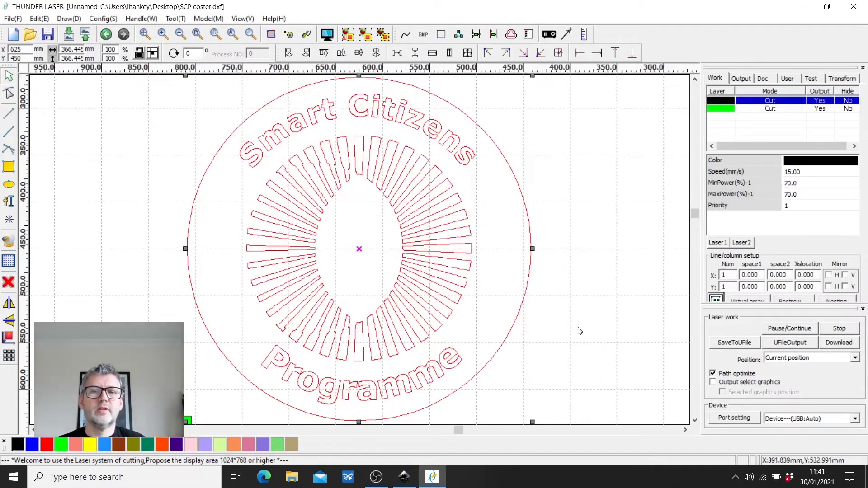
# - Deselect the imported badge, preview its laser job to check the size and processing time, and close the preview
pyautogui.scroll(-2, 575, 329)
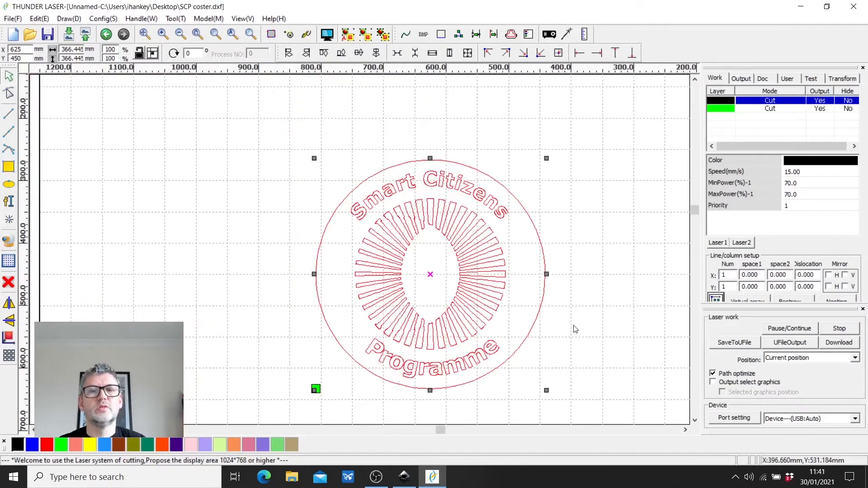
pyautogui.click(595, 334)
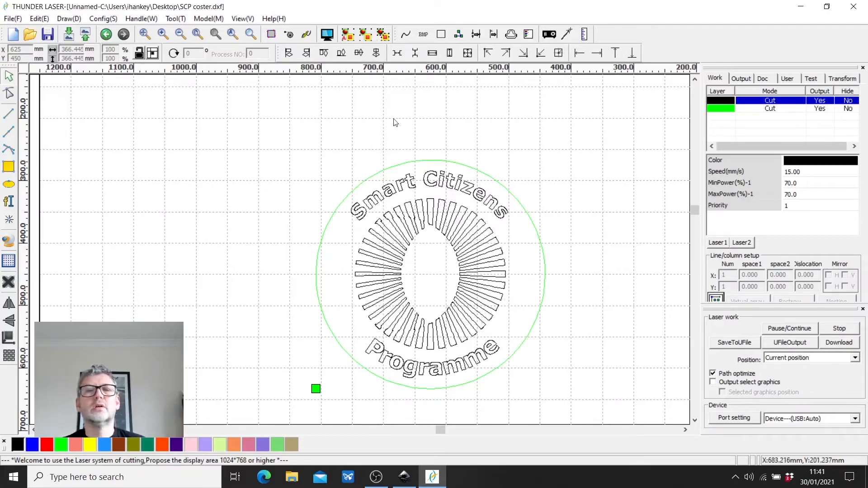
pyautogui.click(327, 35)
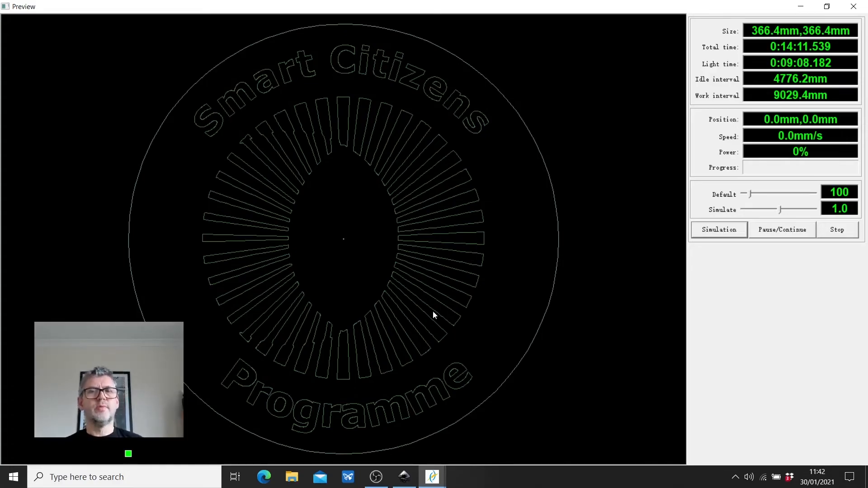
pyautogui.click(851, 8)
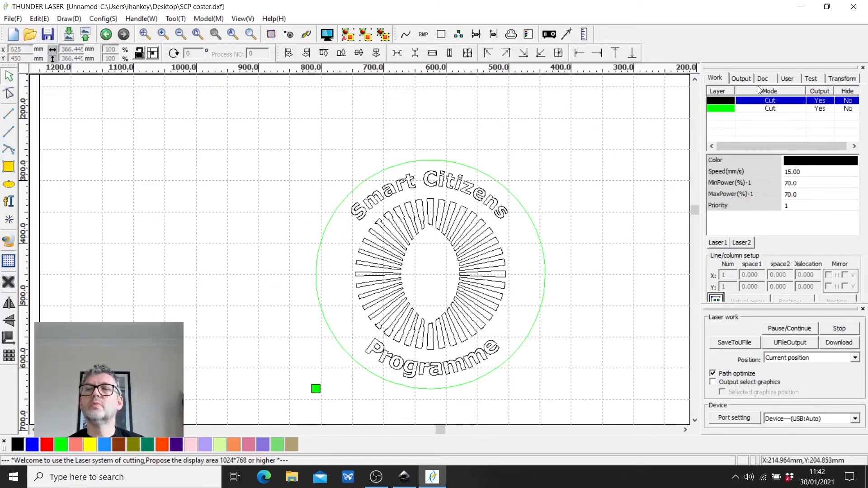
# - Set the black layer's speed to 300 mm/s and both its maximum and minimum power to 40%
pyautogui.doubleClick(728, 103)
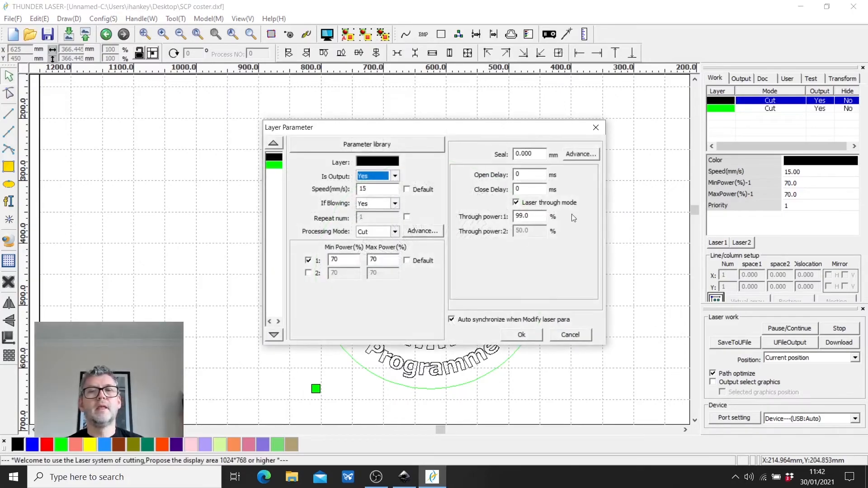
pyautogui.moveTo(370, 188); pyautogui.dragTo(357, 189)
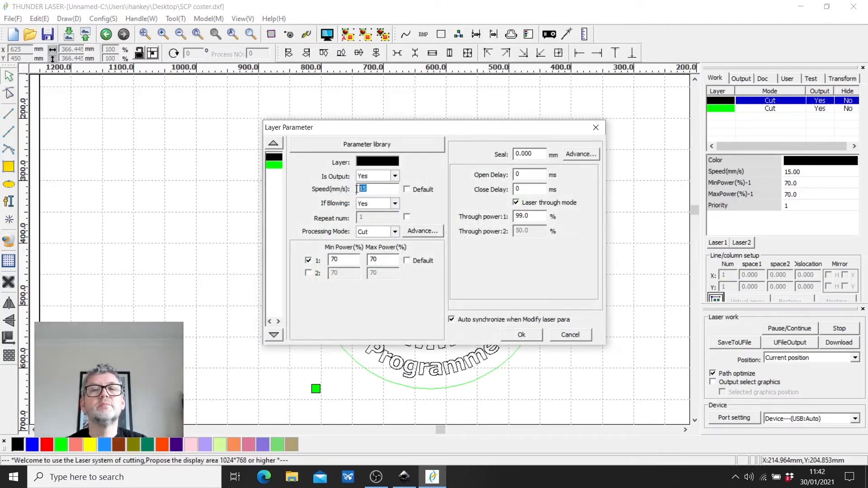
pyautogui.write('300')
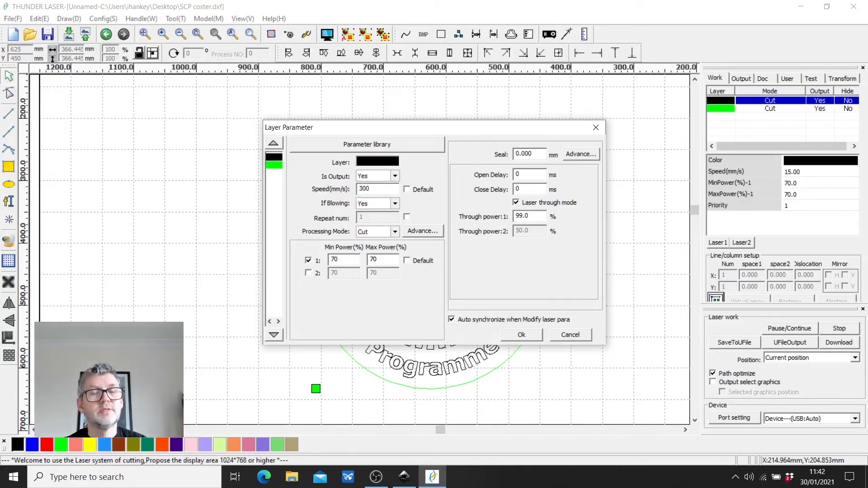
pyautogui.moveTo(378, 260); pyautogui.dragTo(369, 261)
pyautogui.write('40')
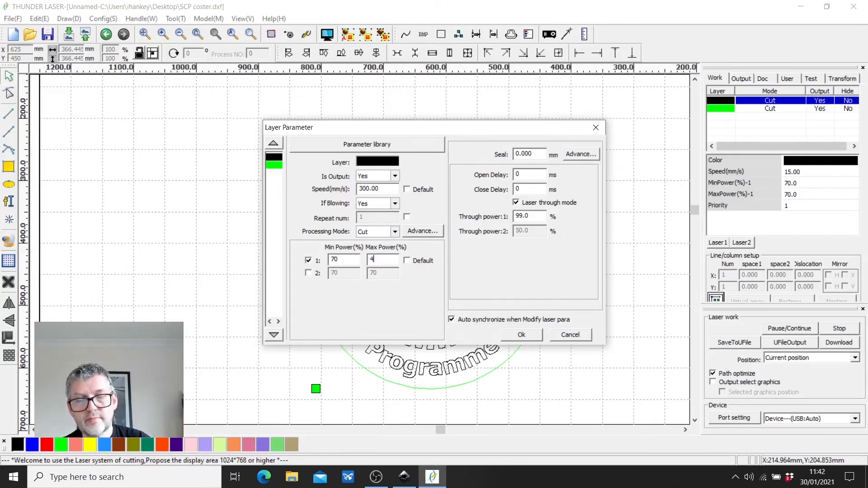
pyautogui.click(339, 259)
pyautogui.moveTo(338, 259); pyautogui.dragTo(329, 259)
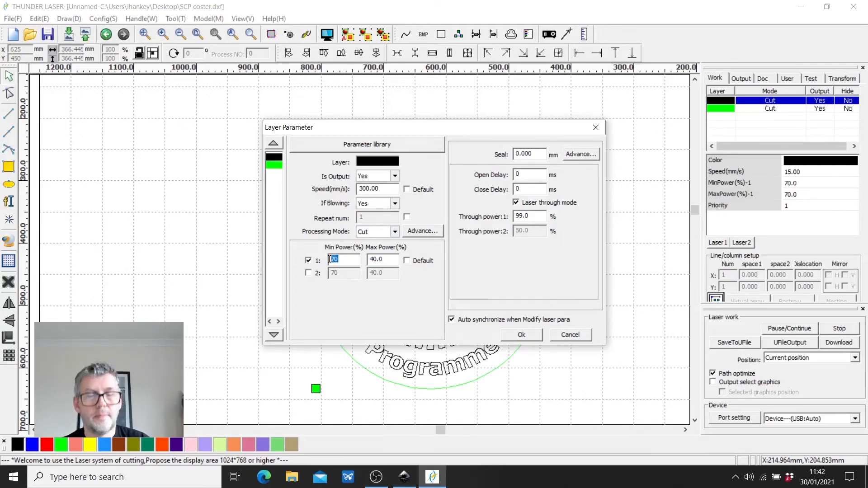
pyautogui.write('40')
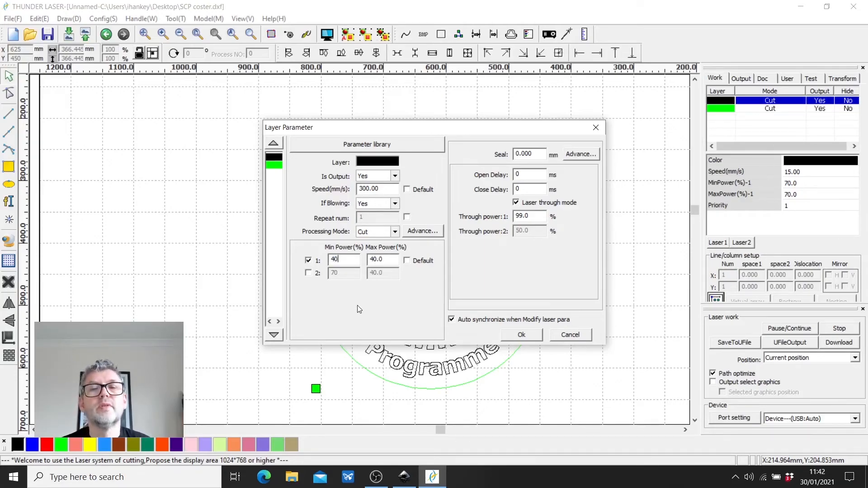
# - Change the black layer's processing mode to Scan and apply the layer parameters
pyautogui.click(396, 232)
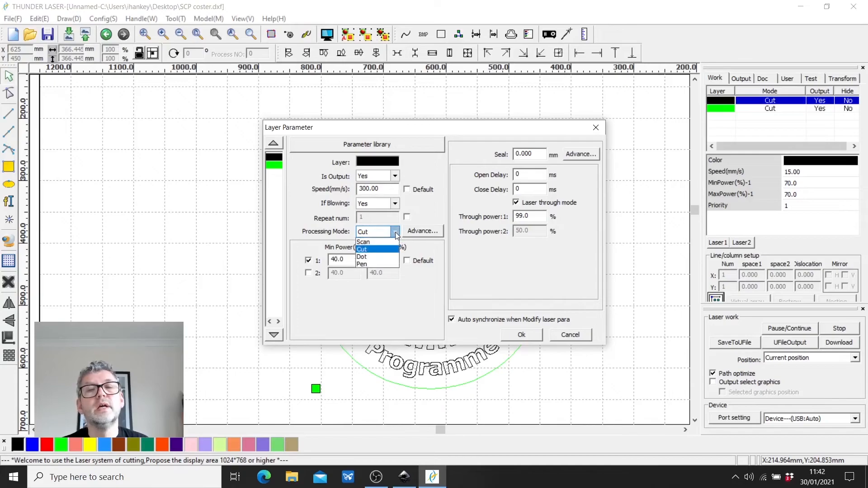
pyautogui.click(361, 245)
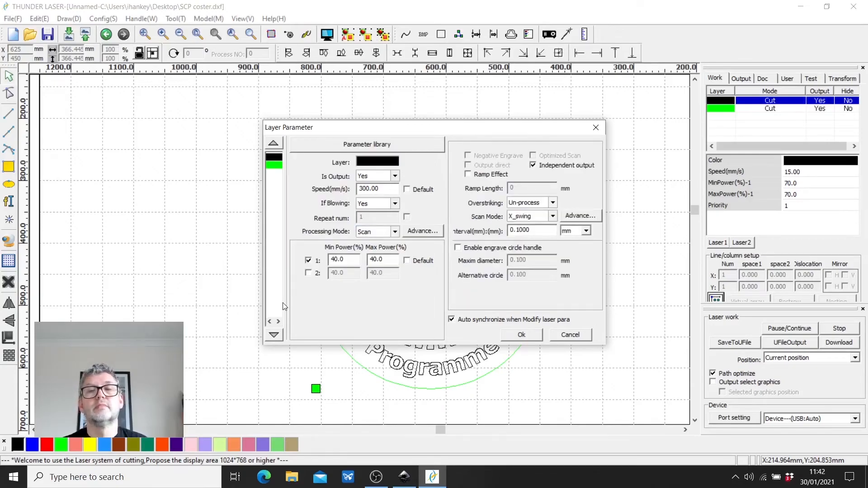
pyautogui.click(523, 335)
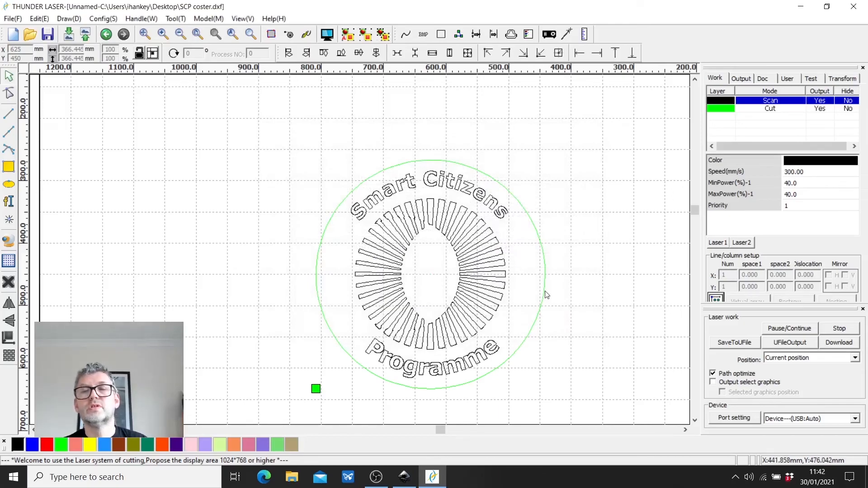
# - Set the green outer circle layer's speed to 15 mm/s and its maximum and minimum power to 60%, and apply the parameters
pyautogui.doubleClick(721, 108)
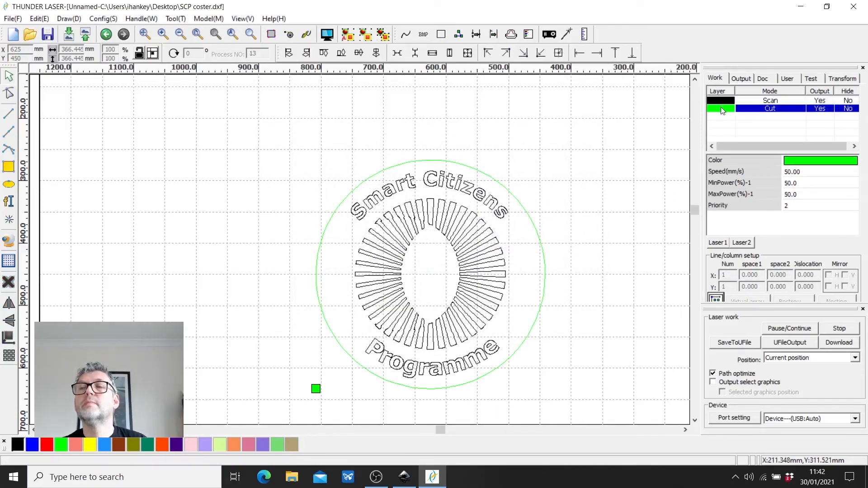
pyautogui.moveTo(370, 188); pyautogui.dragTo(356, 190)
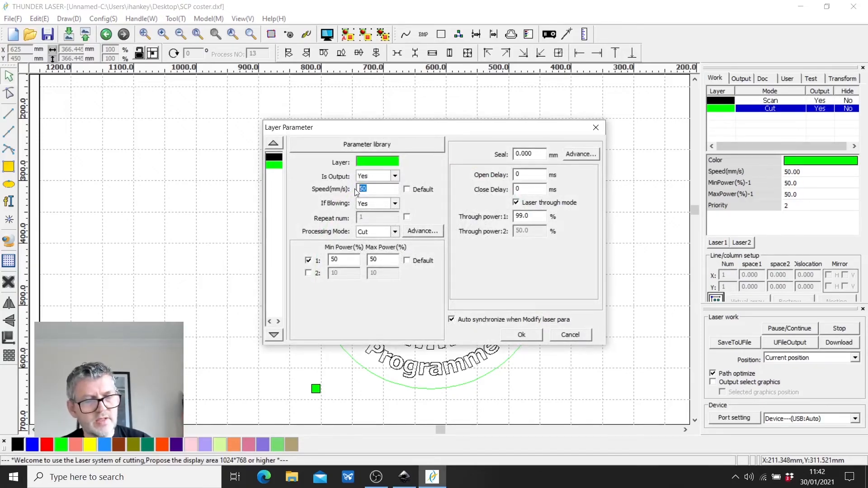
pyautogui.write('15')
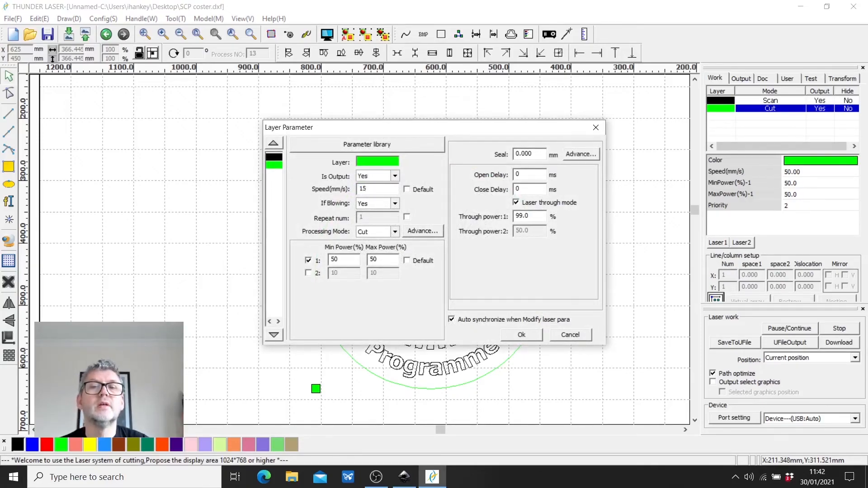
pyautogui.moveTo(379, 260); pyautogui.dragTo(330, 264)
pyautogui.write('60')
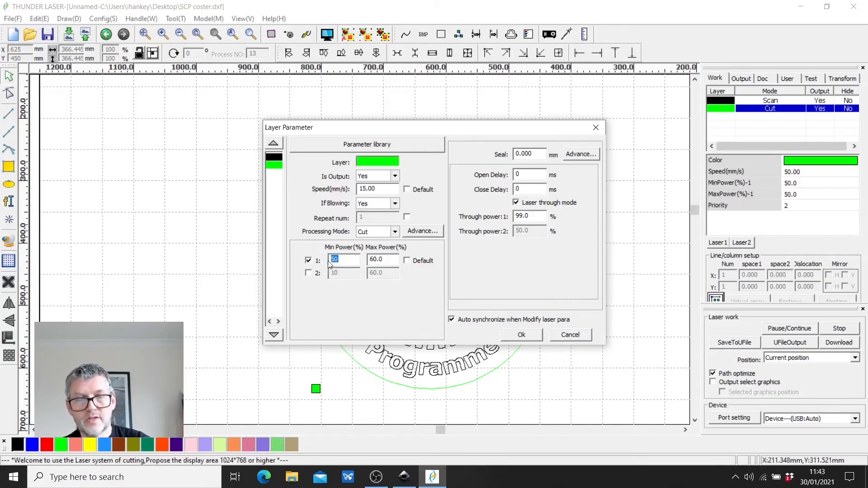
pyautogui.write('60')
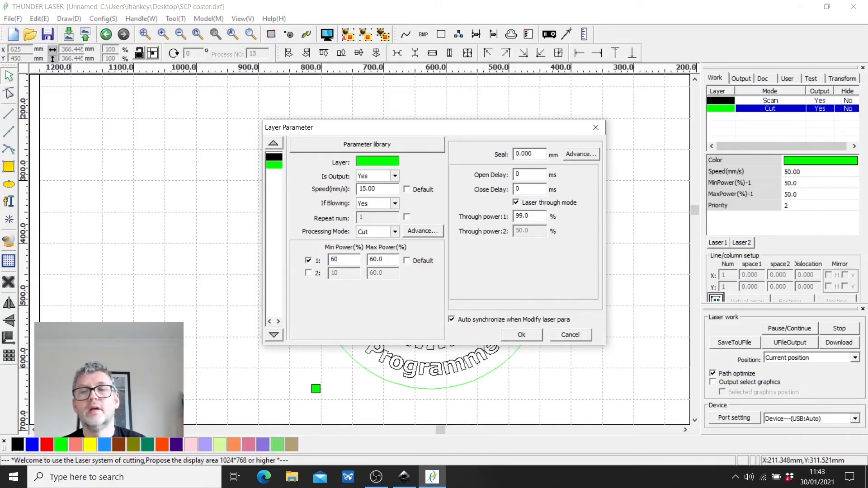
pyautogui.click(522, 336)
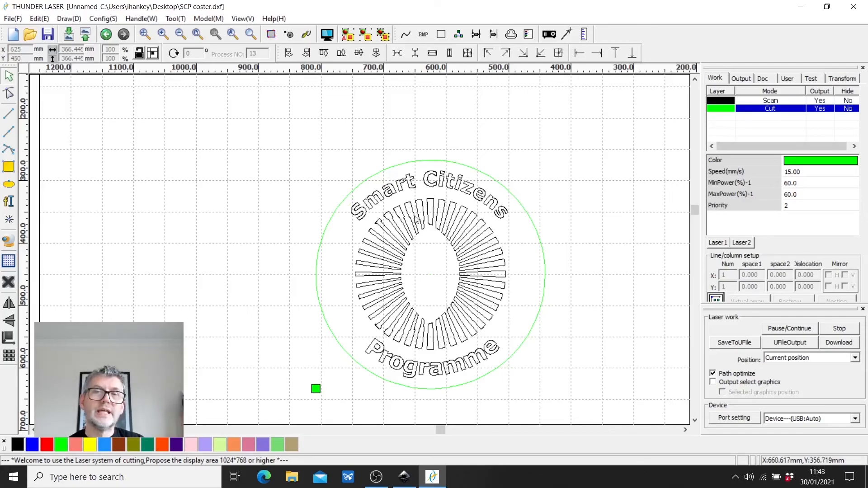
# - Preview the laser job with the scan and cut layer settings to check the processing time
pyautogui.click(325, 36)
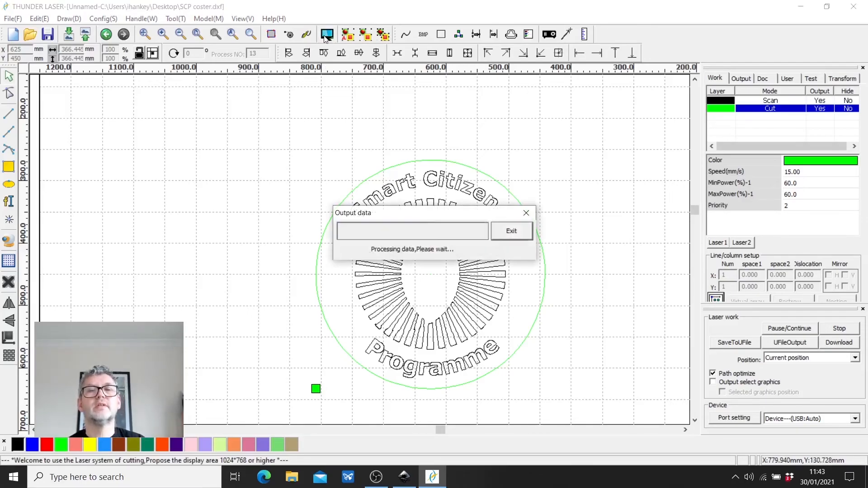